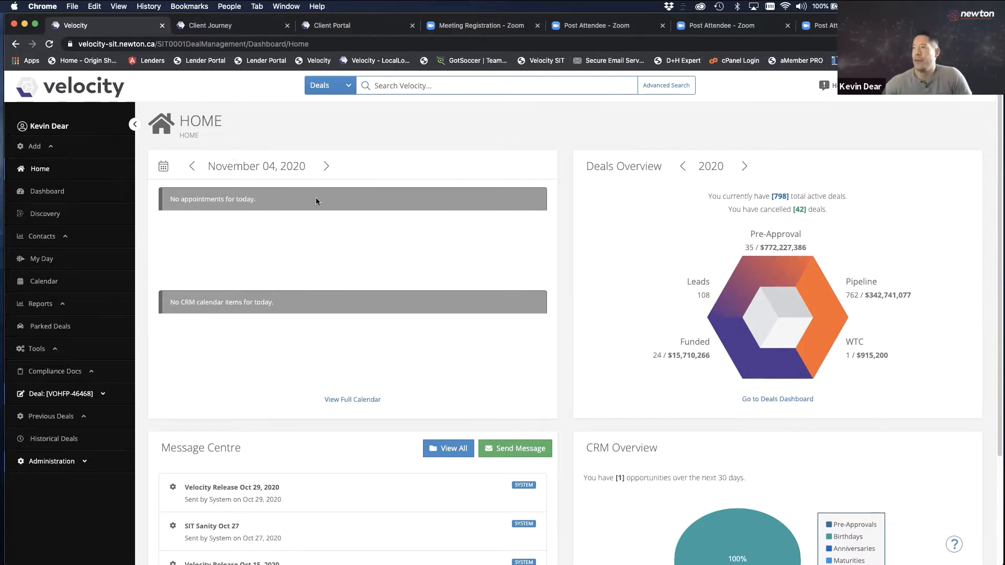
# Open the Profile page from the account menu to view the Pay Stub, Letter of Employment and Bank Statement defaults
pyautogui.click(970, 86)
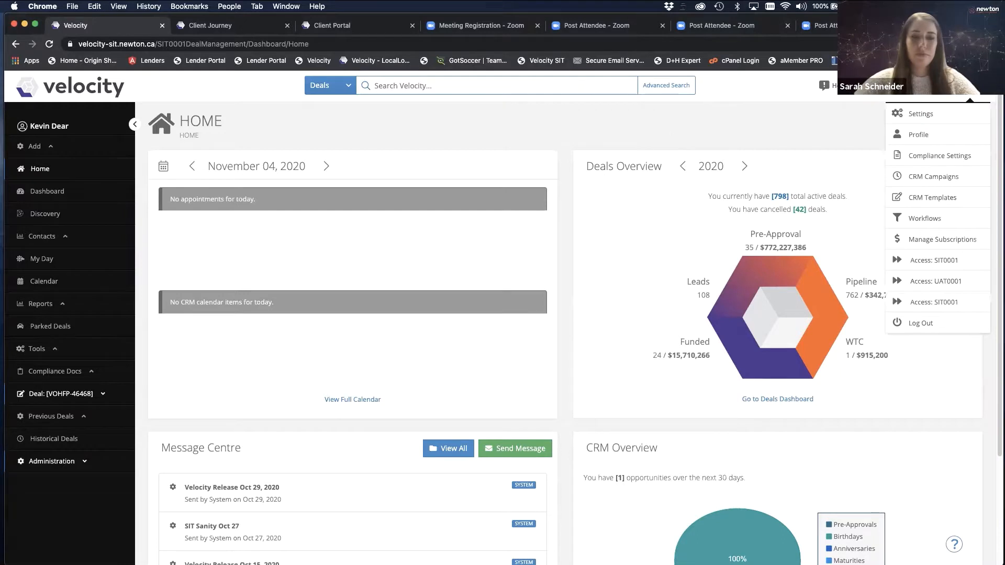
pyautogui.click(920, 136)
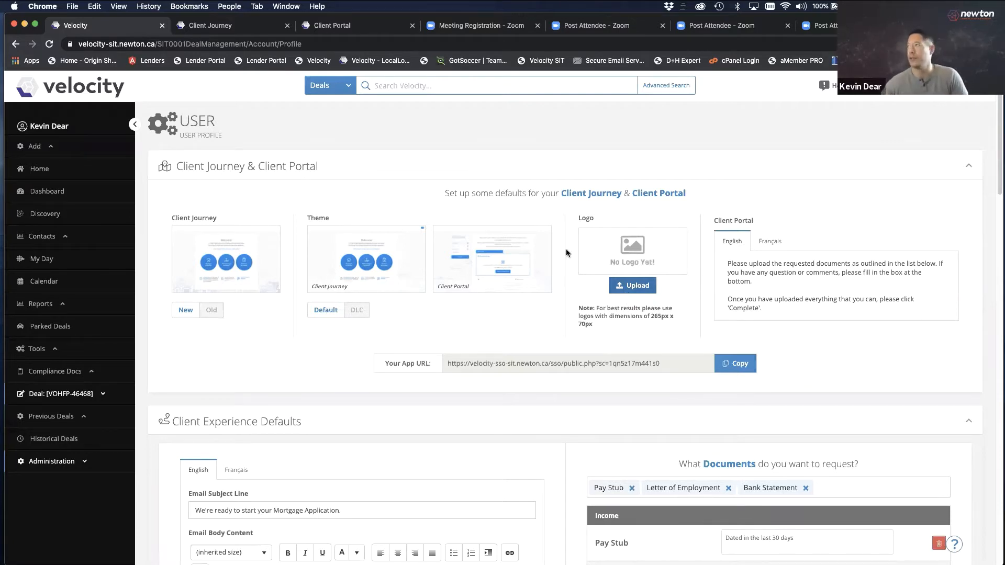
# Switch from the profile page to the Client Journey tab's loan-type welcome page
pyautogui.click(590, 40)
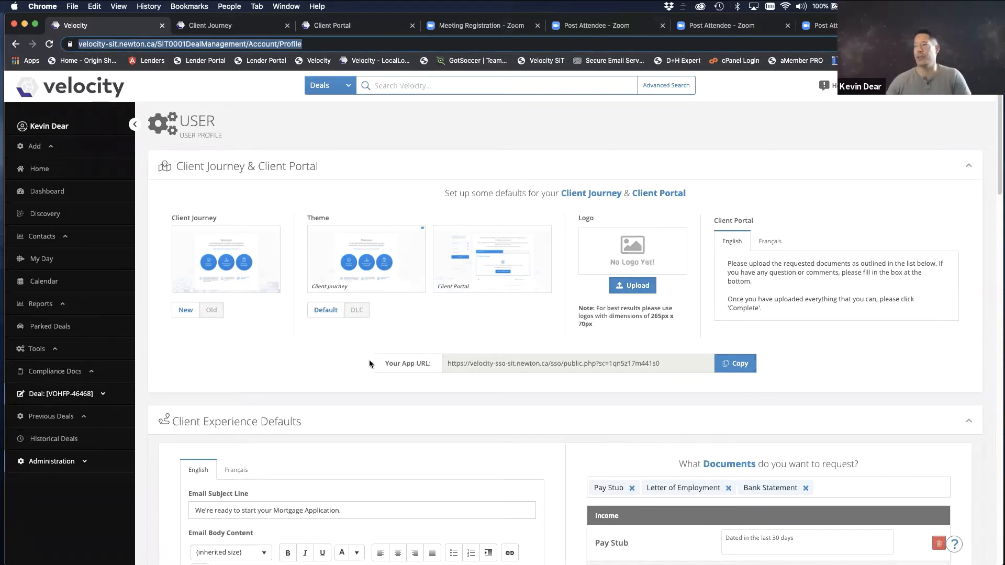
pyautogui.click(210, 25)
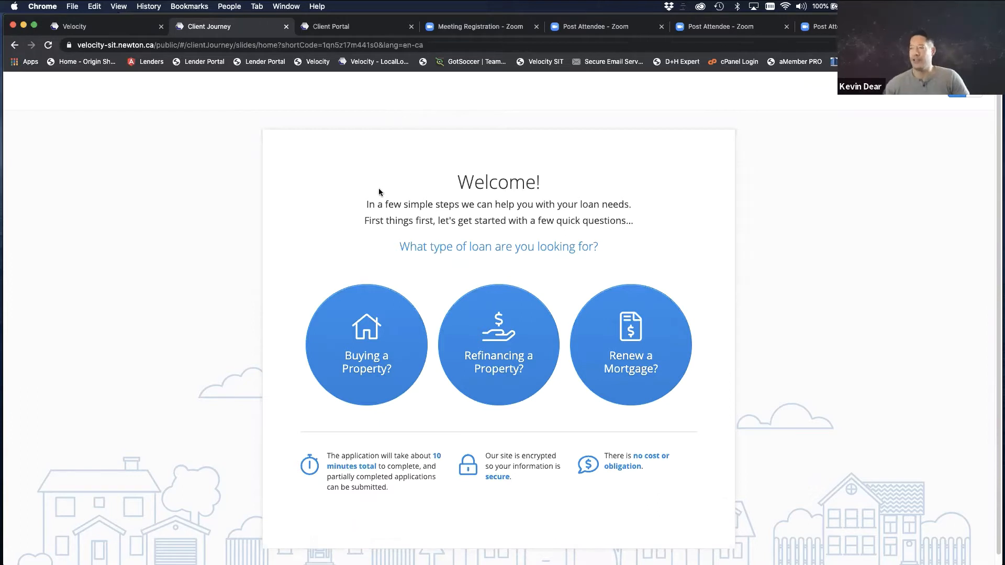
# Choose Buying a Property as the loan type and answer 'I'm still looking'
pyautogui.click(384, 340)
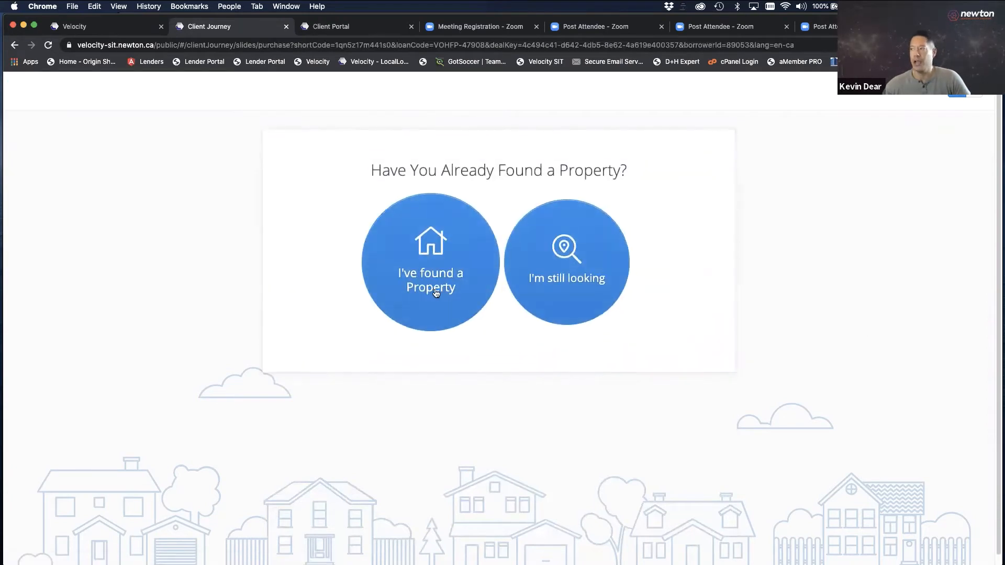
pyautogui.click(566, 290)
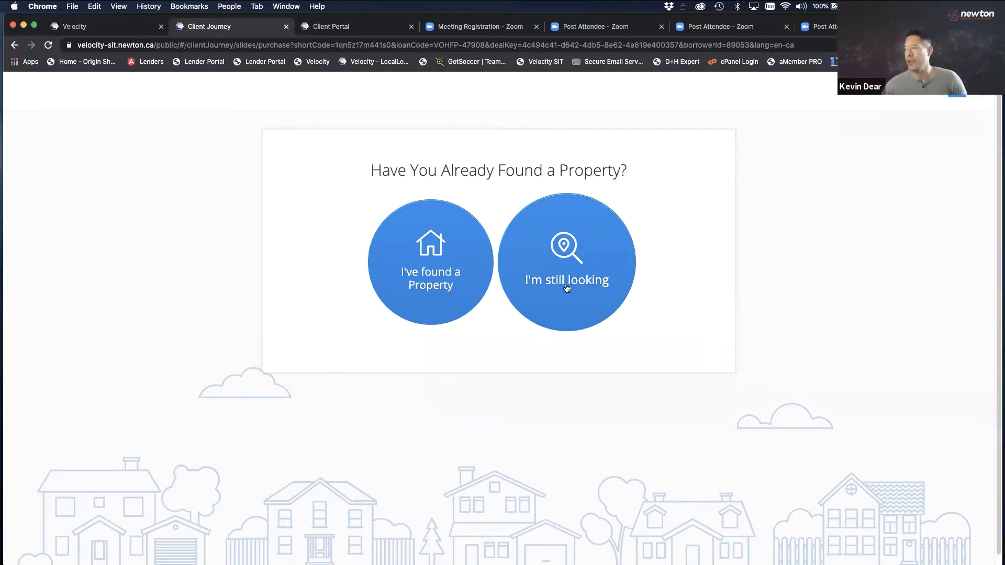
pyautogui.click(558, 281)
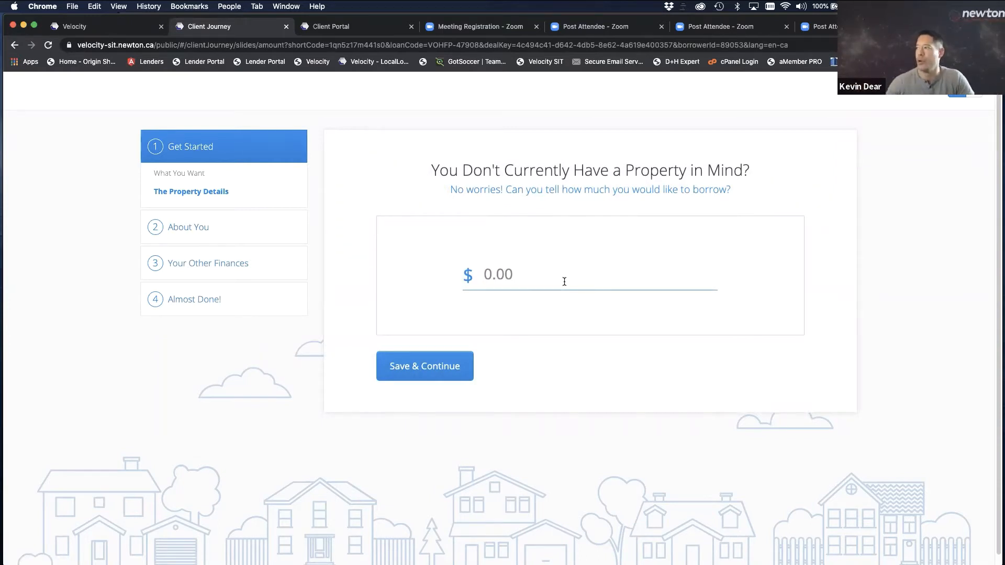
# Enter a borrowing amount of 500000 and save to continue to About You
pyautogui.click(465, 274)
pyautogui.write('5000000.00')
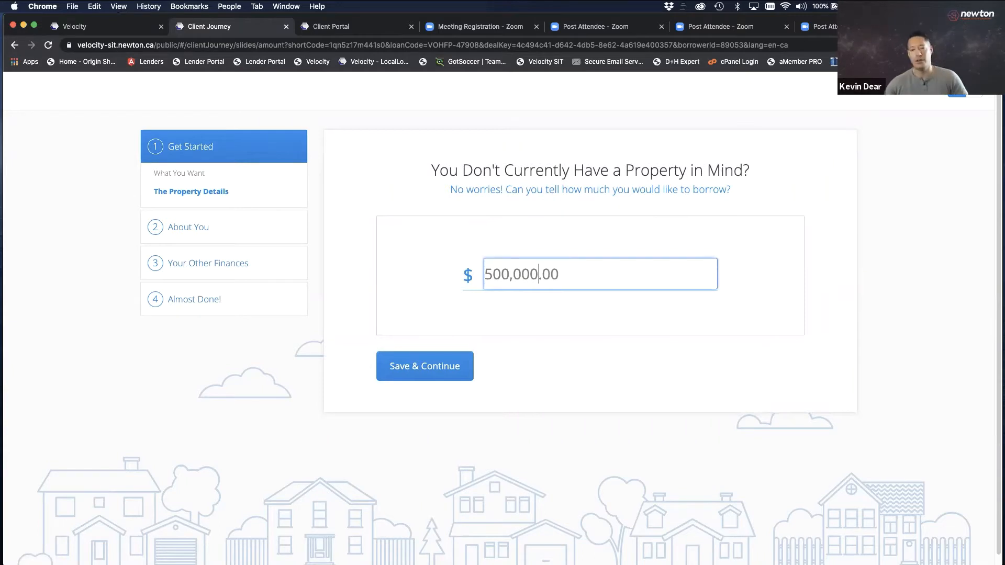
pyautogui.click(422, 365)
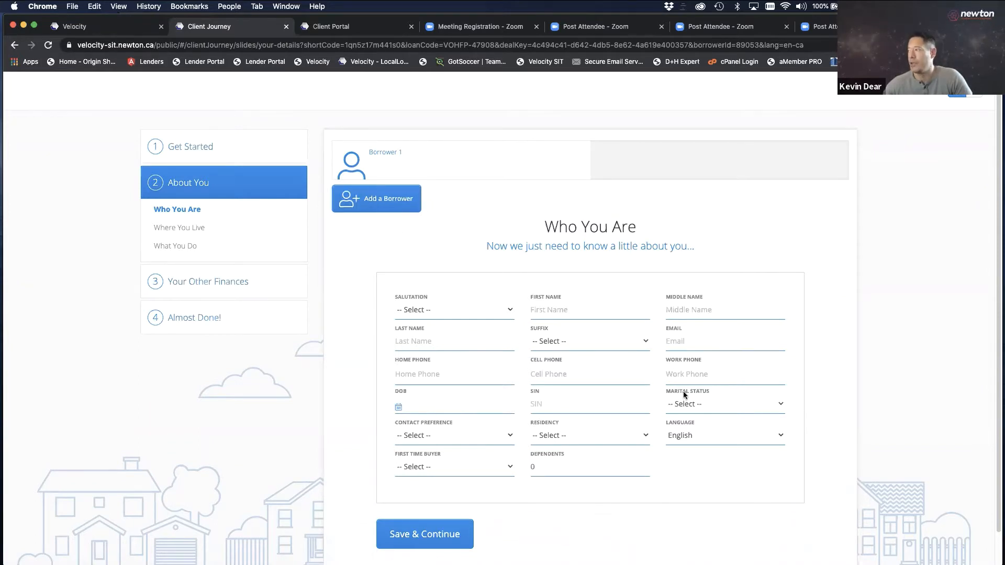
# Leave Marital Status unset and jump ahead to the Where You Live step
pyautogui.click(708, 406)
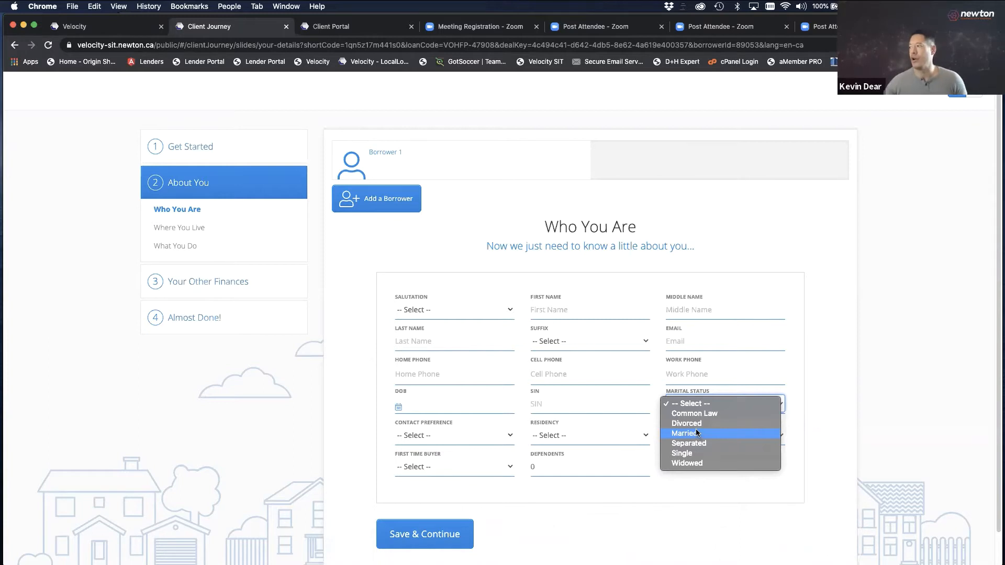
pyautogui.click(363, 376)
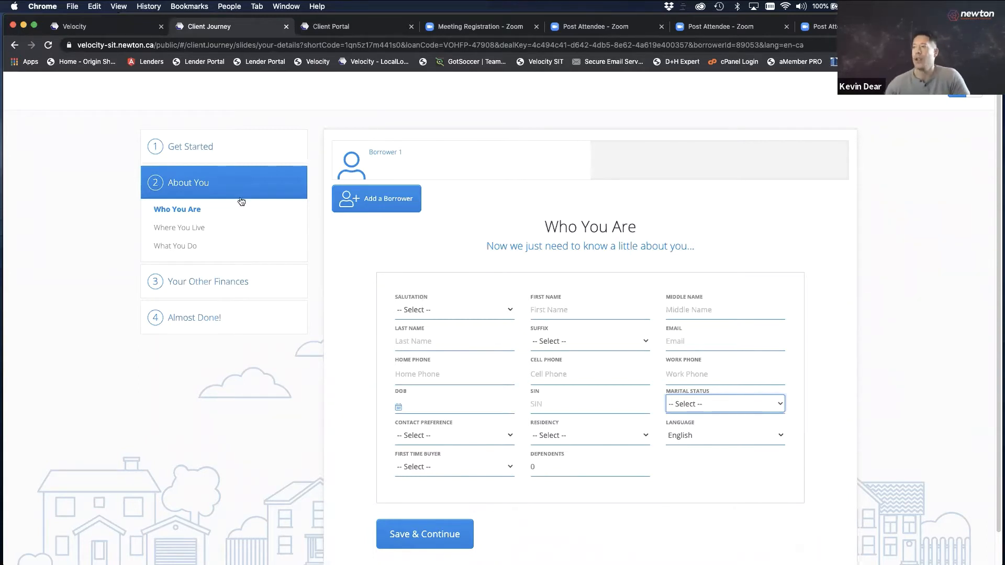
pyautogui.click(186, 230)
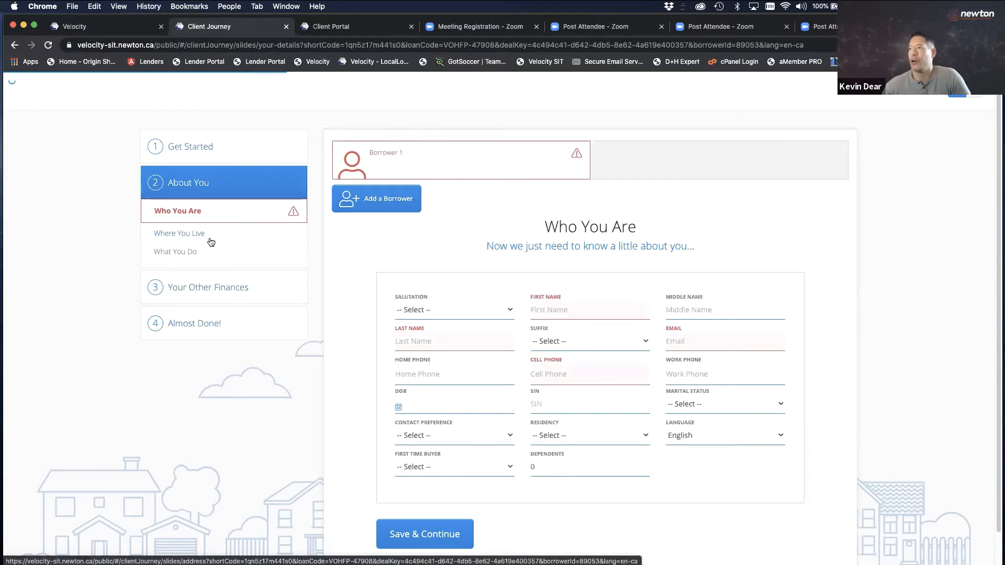
# Step through What You Do, Your Other Income, Your Assets and Your Properties to the Referral page
pyautogui.click(185, 253)
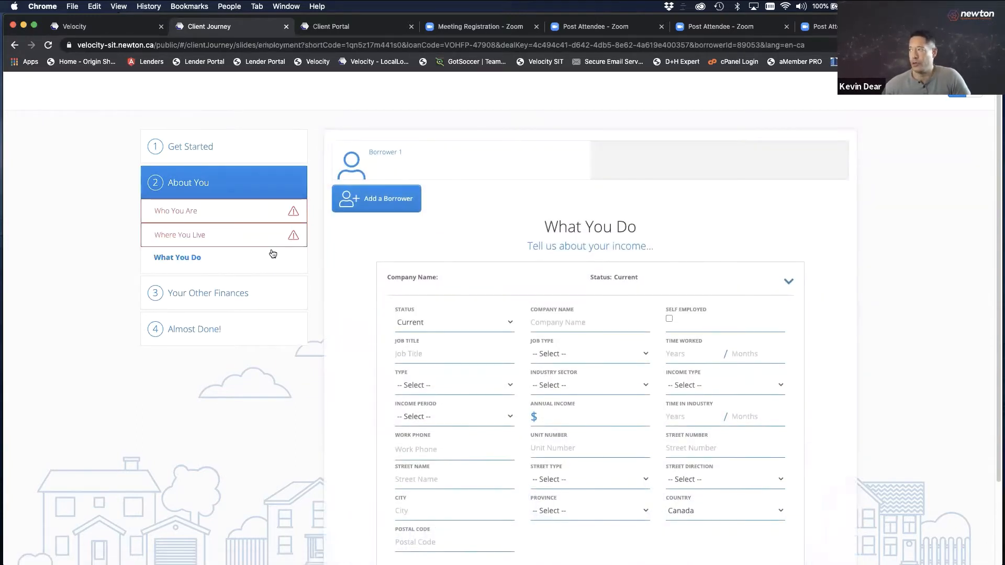
pyautogui.click(202, 299)
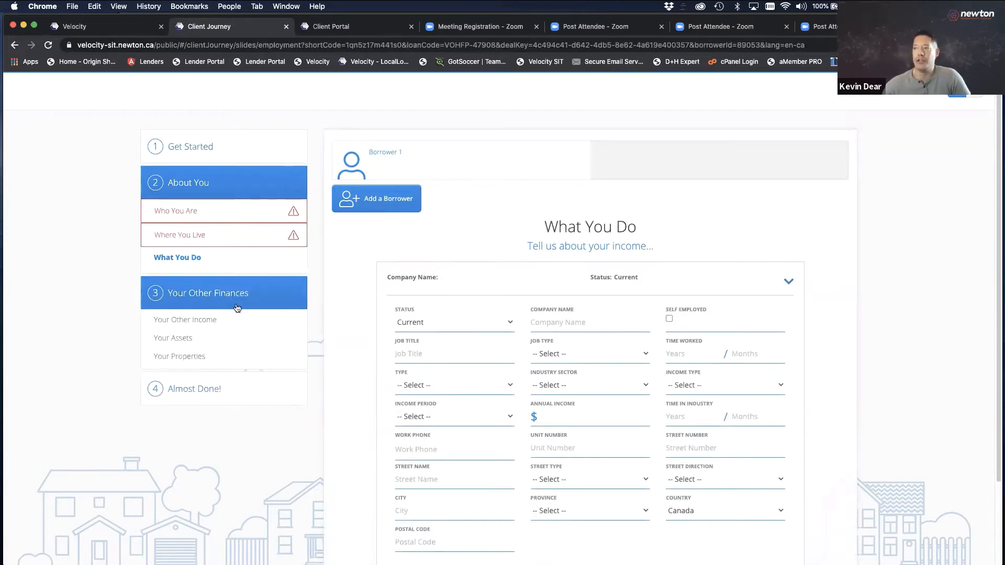
pyautogui.click(207, 323)
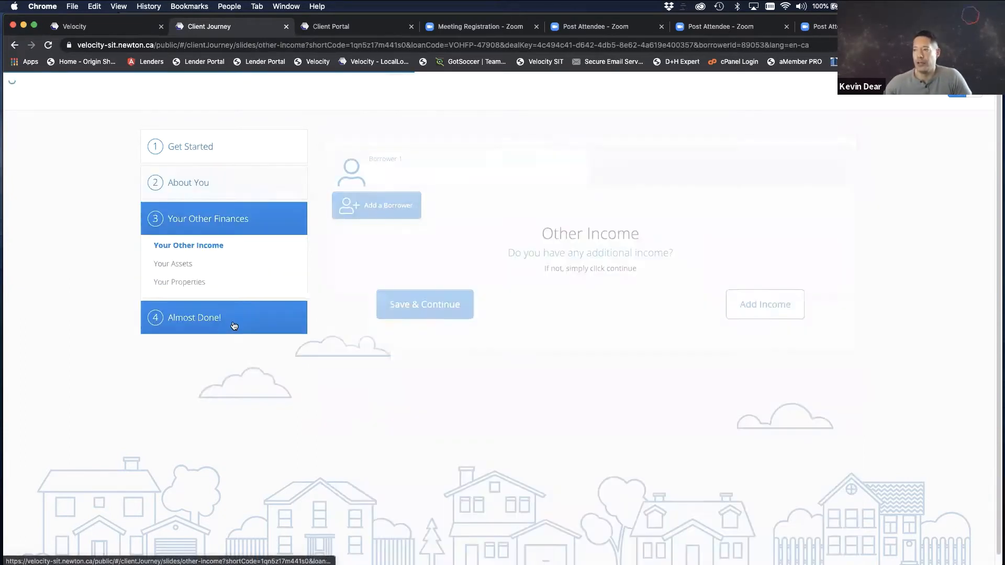
pyautogui.click(176, 264)
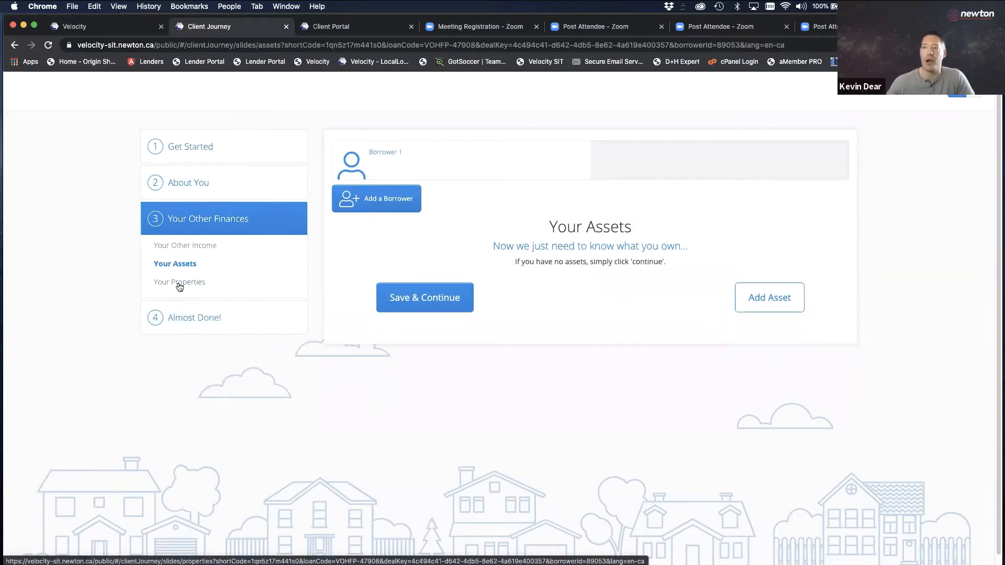
pyautogui.click(179, 285)
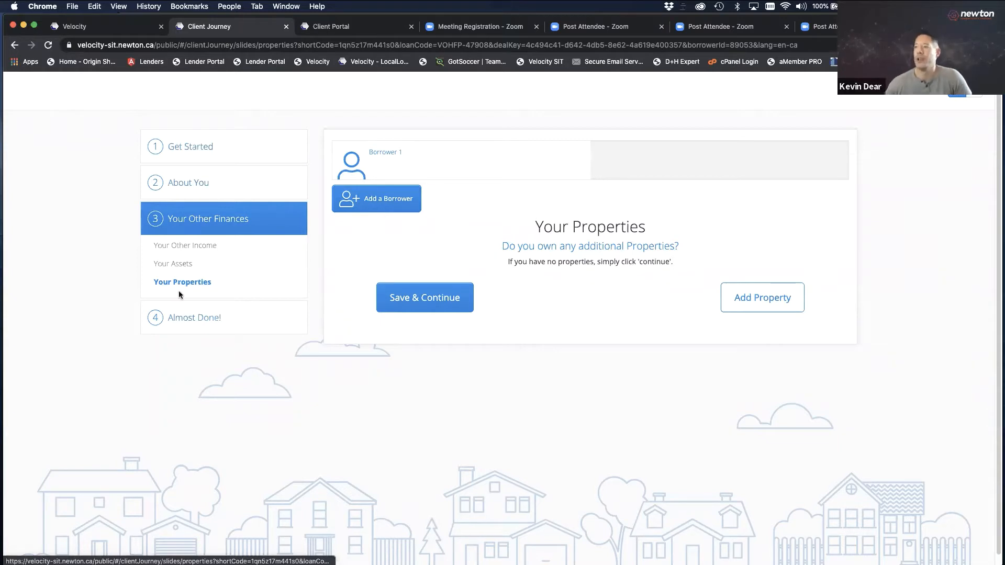
pyautogui.click(191, 319)
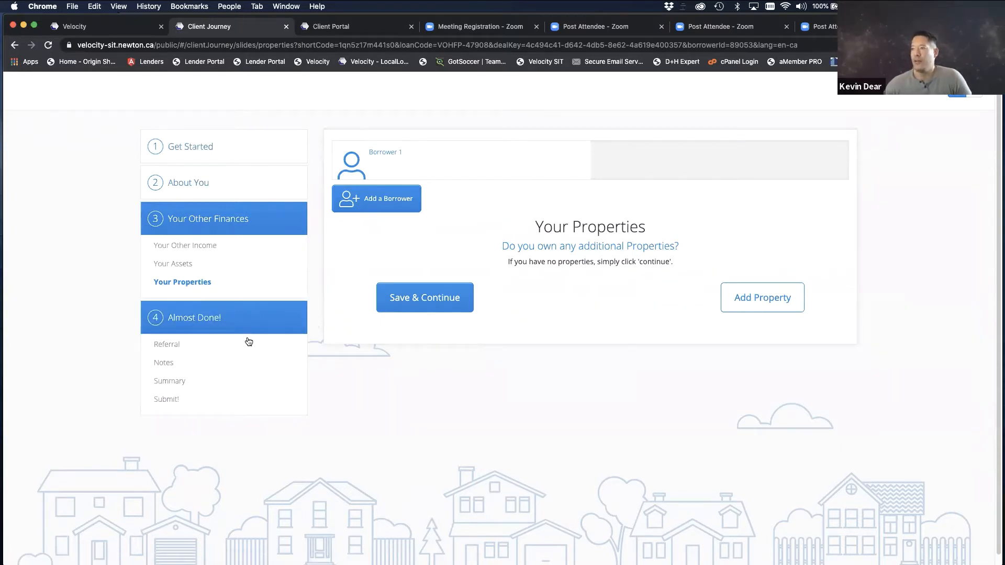
pyautogui.click(177, 345)
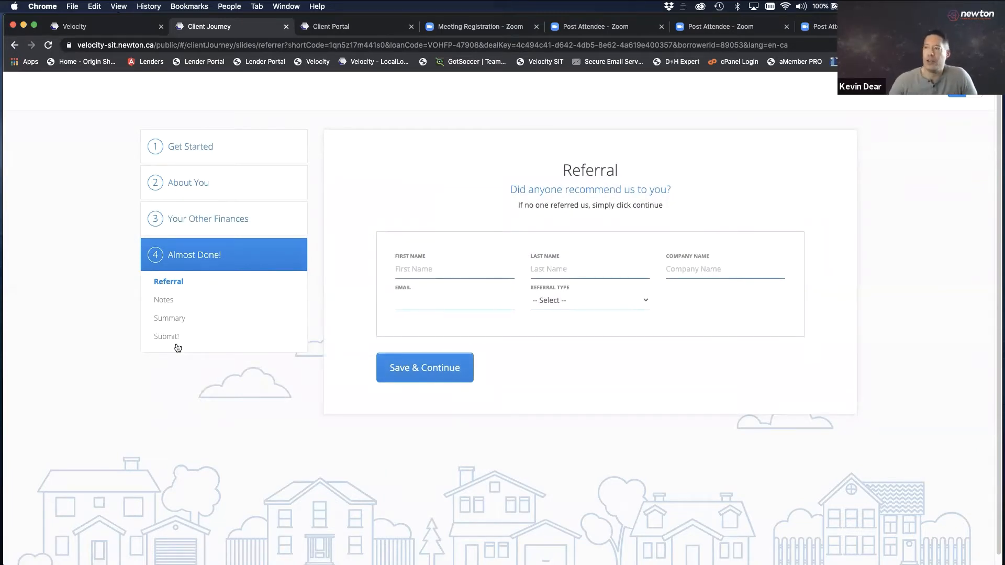
# Go through Notes and on to Summary, reaching the add-another-borrower question
pyautogui.click(173, 303)
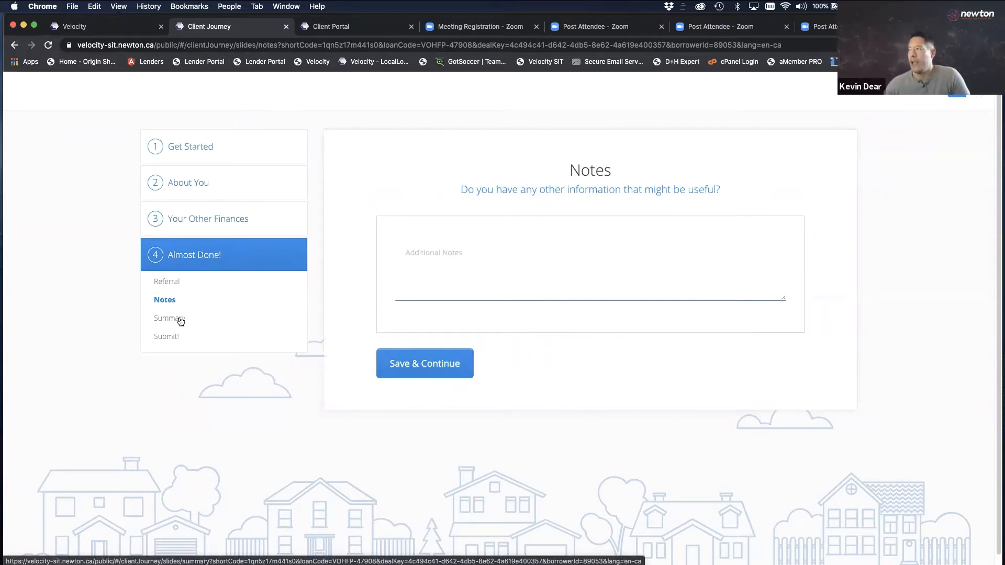
pyautogui.click(178, 321)
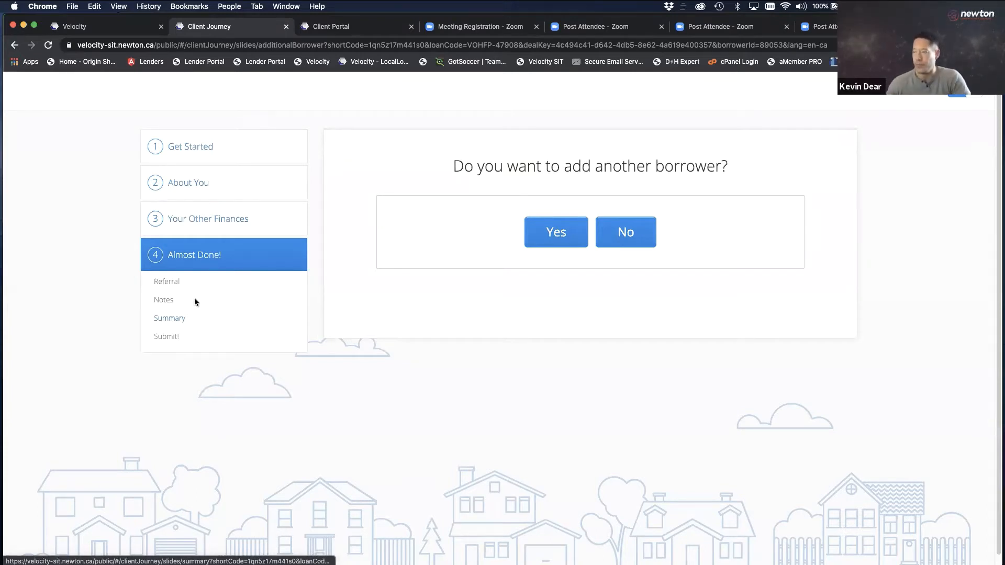
# Answer No to another borrower, scroll through the summary, and save to continue to All Done
pyautogui.click(171, 318)
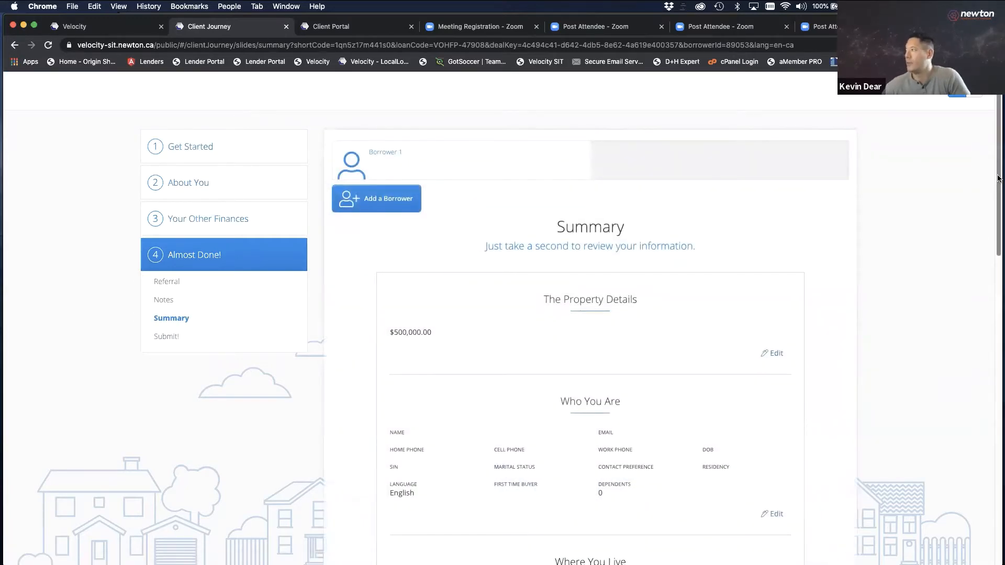
pyautogui.scroll(-6, 972, 269)
pyautogui.scroll(-4, 955, 316)
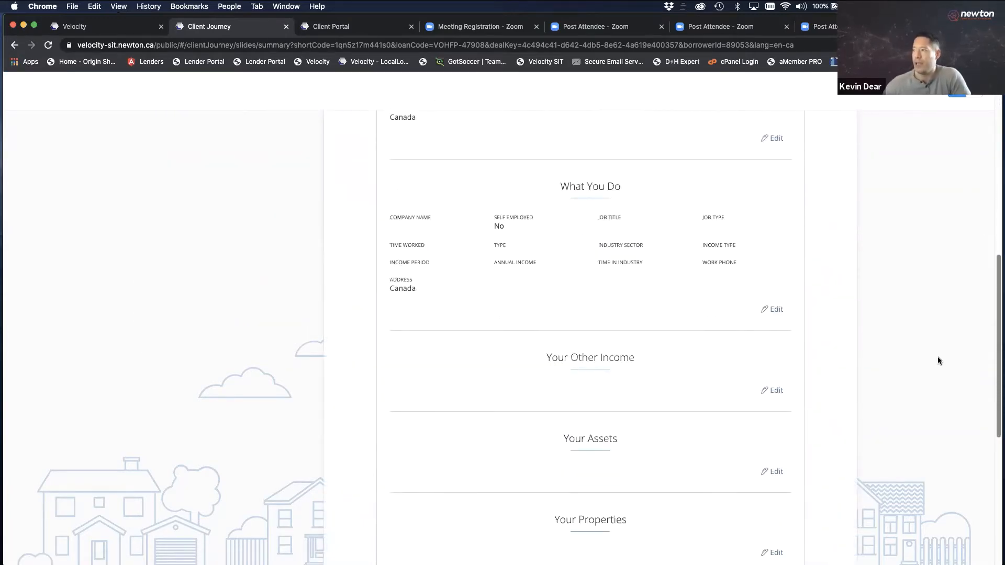
pyautogui.moveTo(930, 379); pyautogui.dragTo(929, 377)
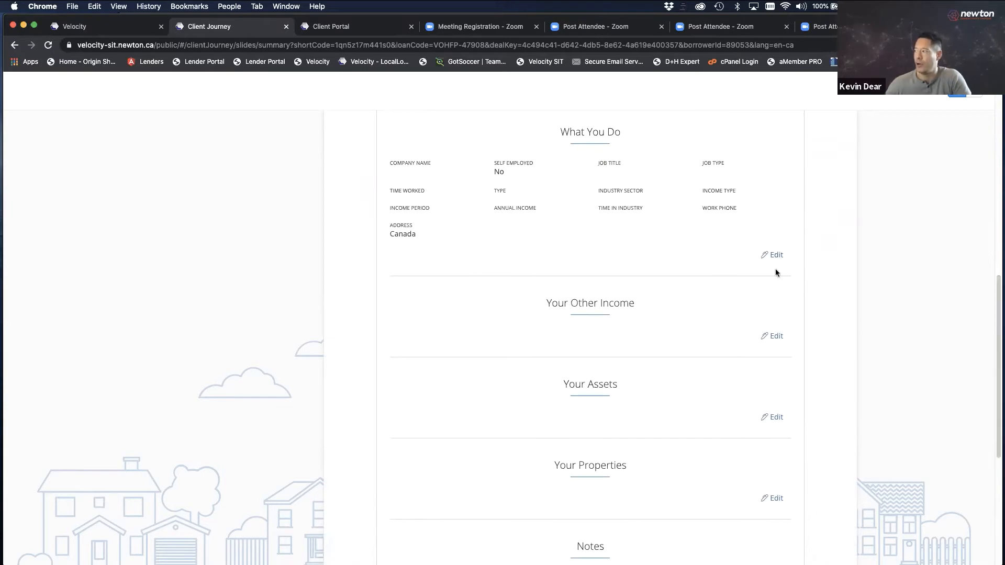
pyautogui.moveTo(999, 347); pyautogui.dragTo(952, 478)
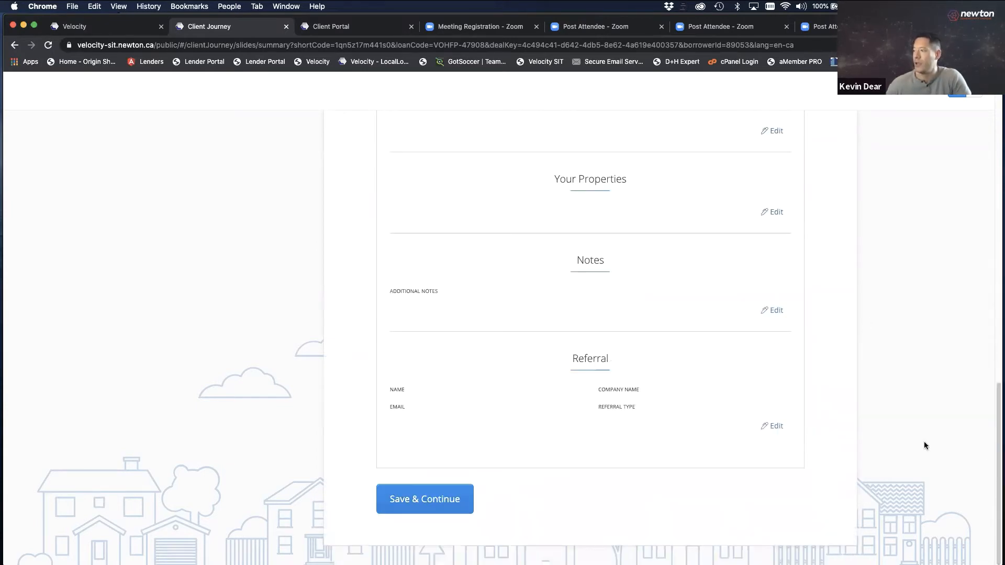
pyautogui.click(472, 490)
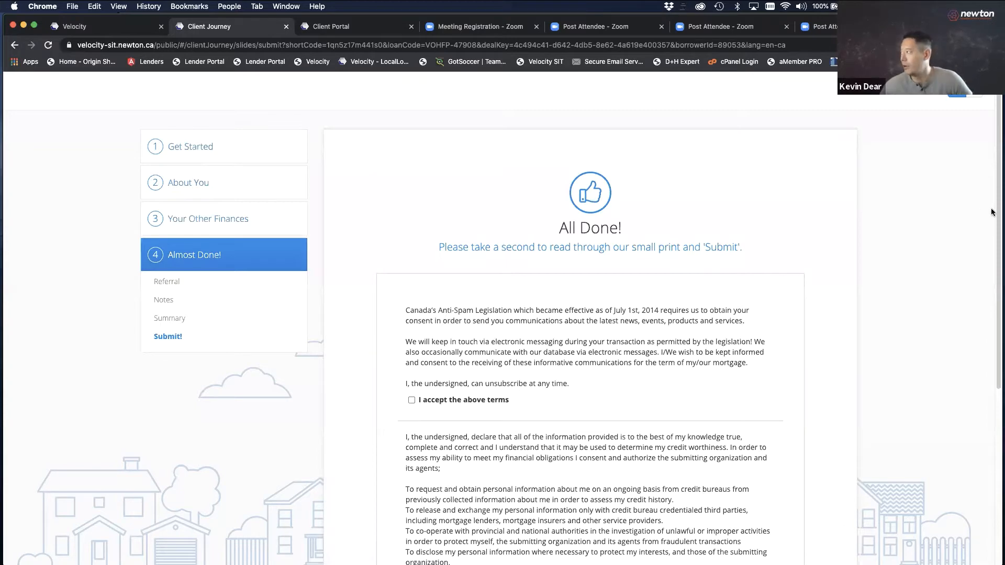
# Review the All Done page, then switch its language toggle from EN to FR
pyautogui.scroll(-4, 981, 273)
pyautogui.scroll(-7, 981, 272)
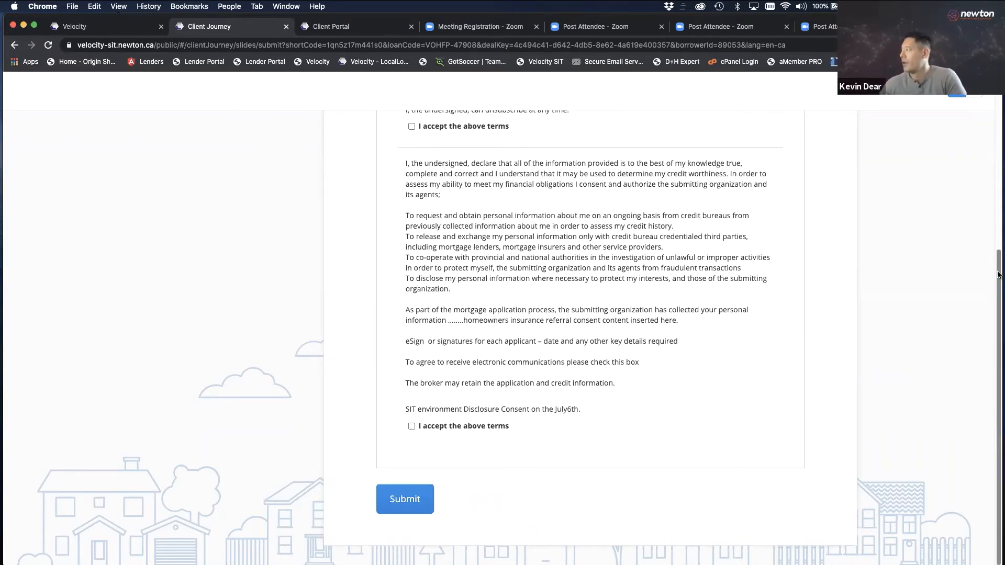
pyautogui.scroll(5, 997, 275)
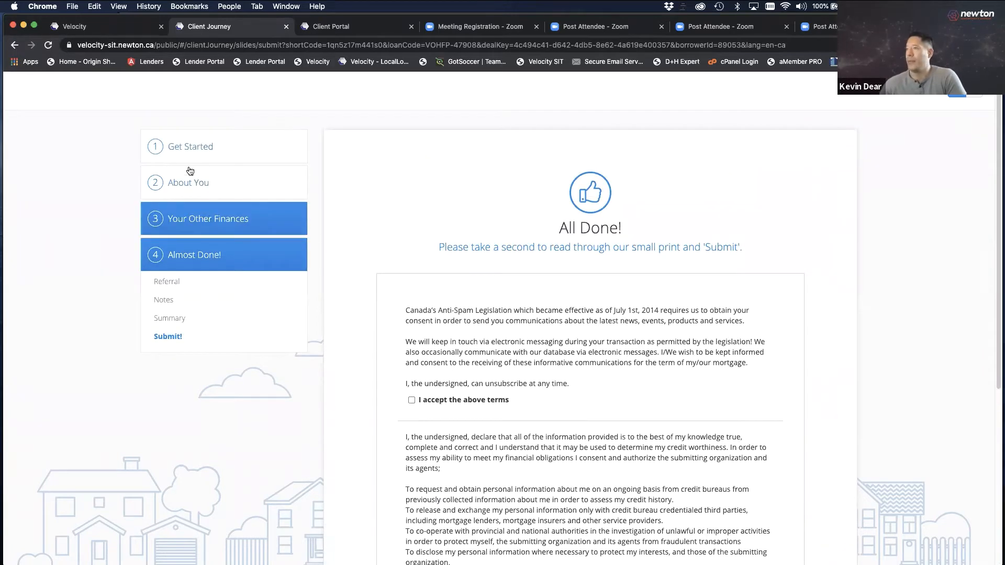
pyautogui.click(190, 146)
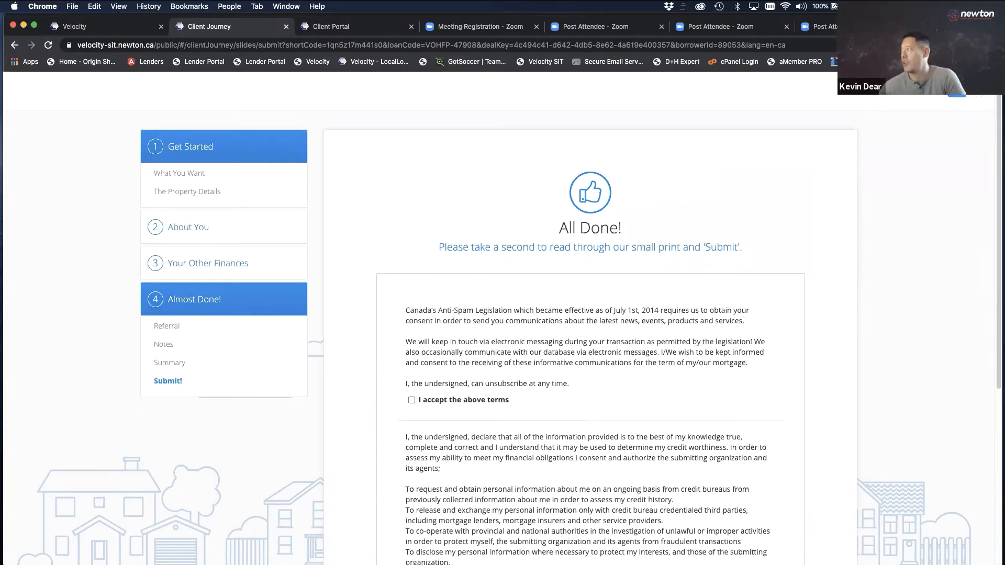
pyautogui.click(974, 90)
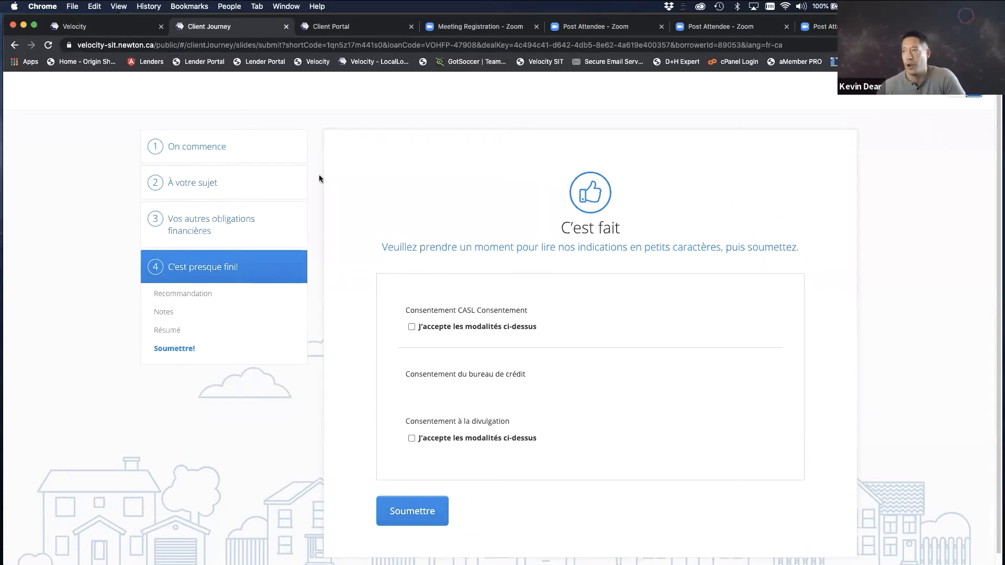
# Return to 'À votre sujet' and place the cursor in the Téléphone cellulaire field
pyautogui.click(212, 180)
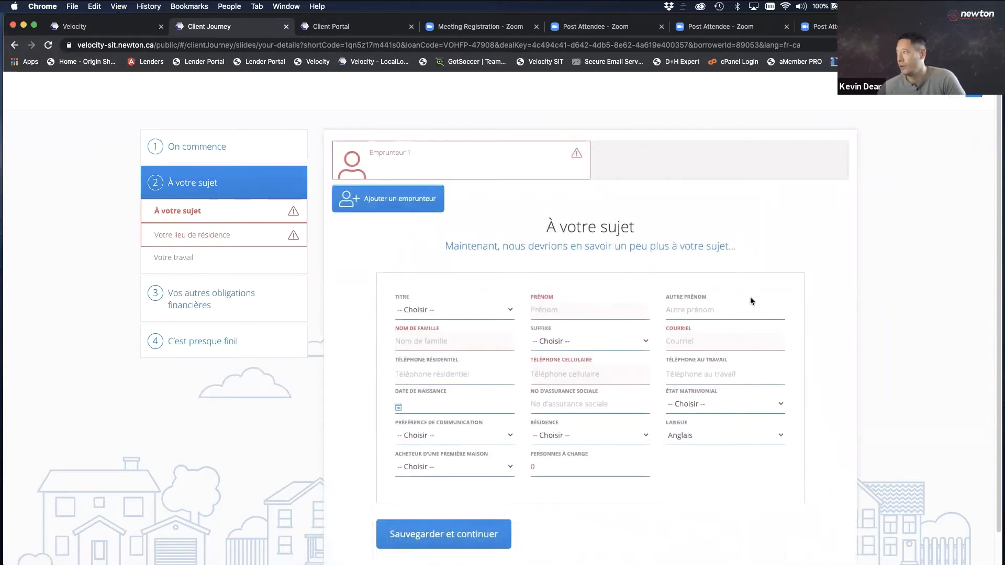
pyautogui.click(640, 376)
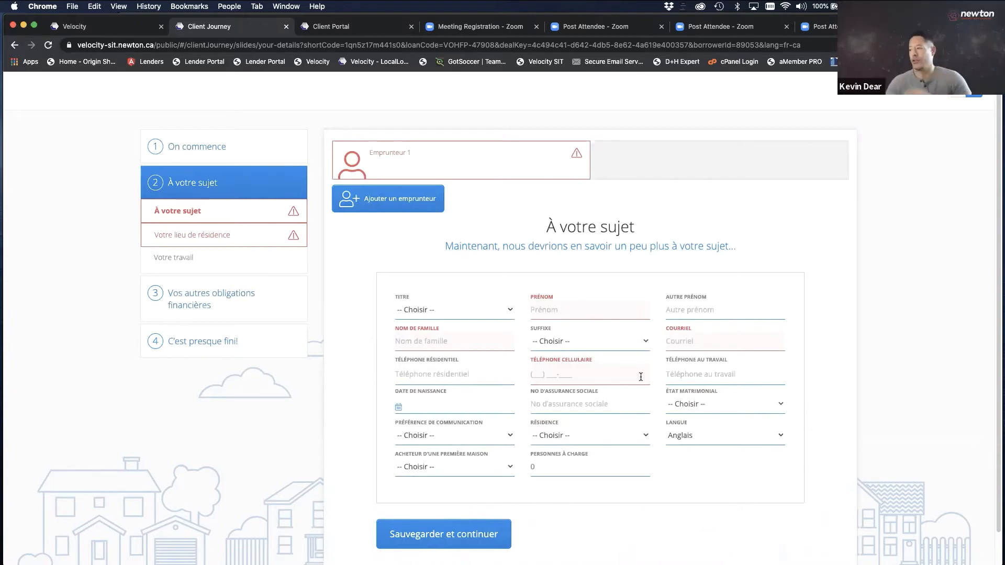
# Switch the Who You Are form to EN and try Save & Continue with mandatory fields empty
pyautogui.click(956, 91)
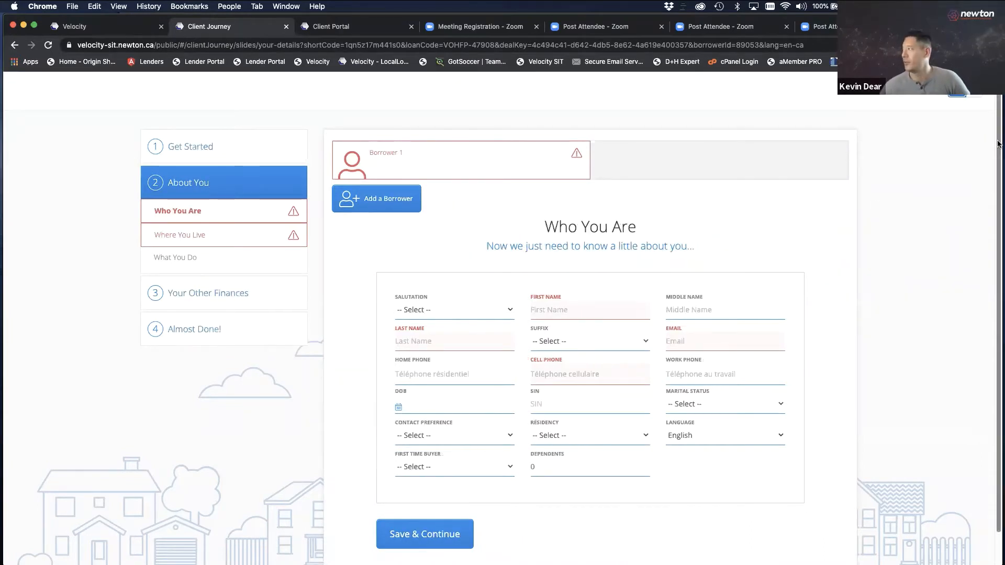
pyautogui.scroll(-2, 994, 157)
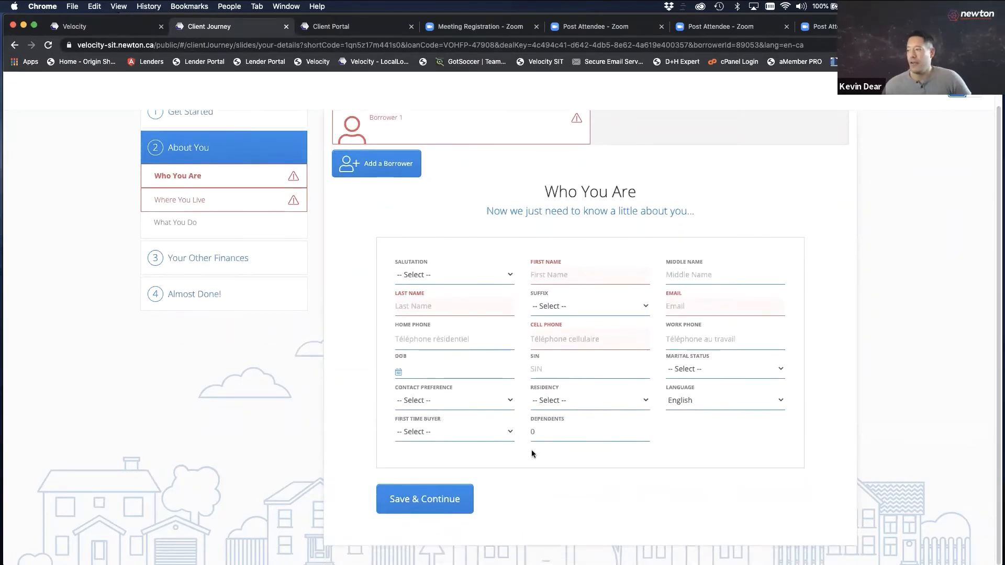
pyautogui.click(448, 503)
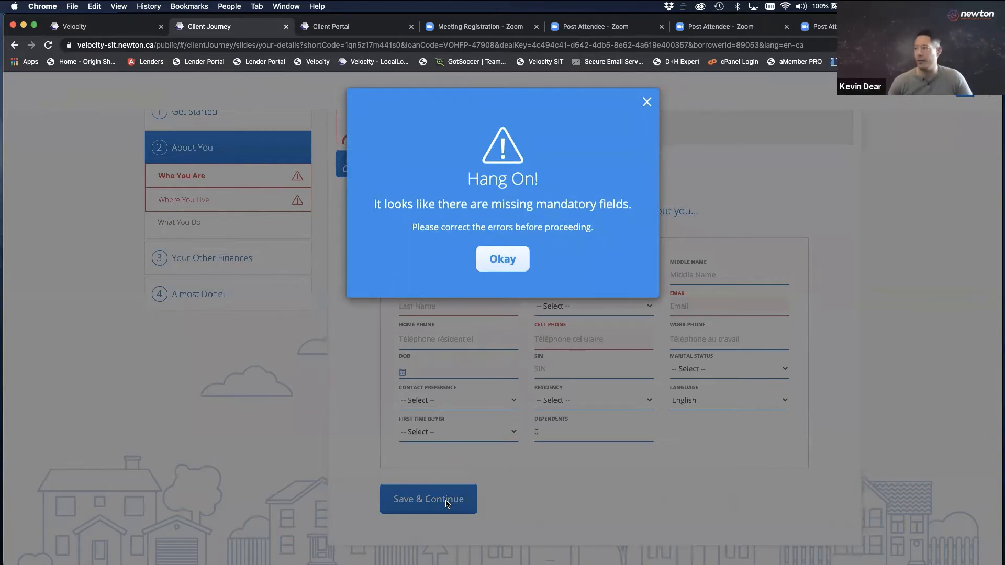
# Dismiss the 'Hang On!' warning and enter the borrower's first and last name
pyautogui.click(504, 265)
pyautogui.click(556, 274)
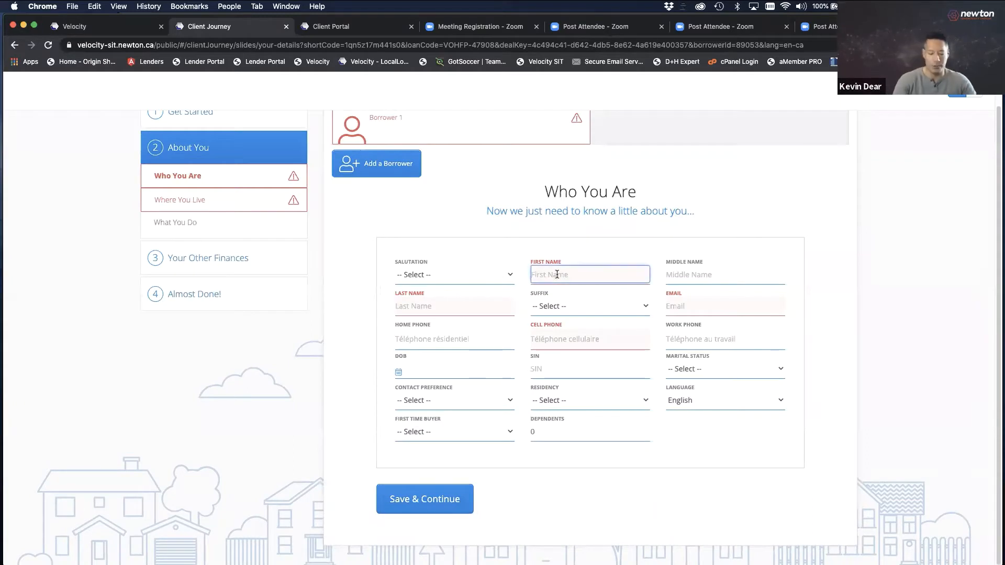
pyautogui.press('Tab')
pyautogui.press('Tab')
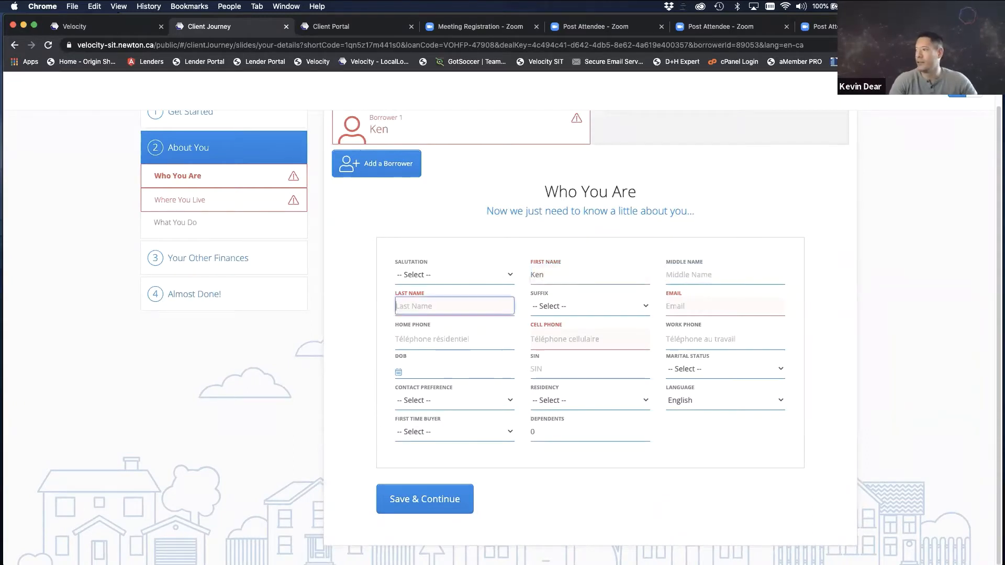
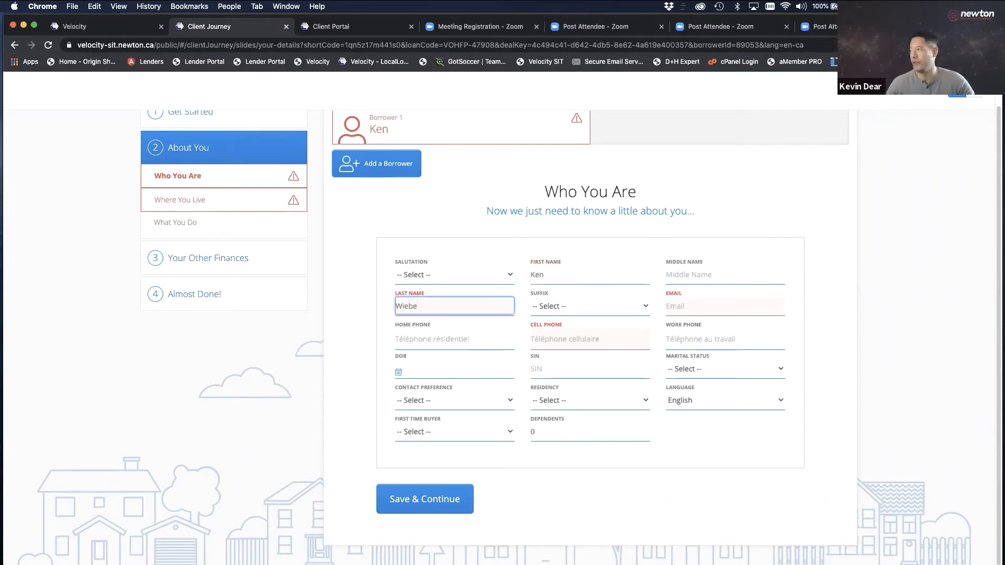
# Add the borrower's e-mail address and cell phone number, then save and continue
pyautogui.click(682, 307)
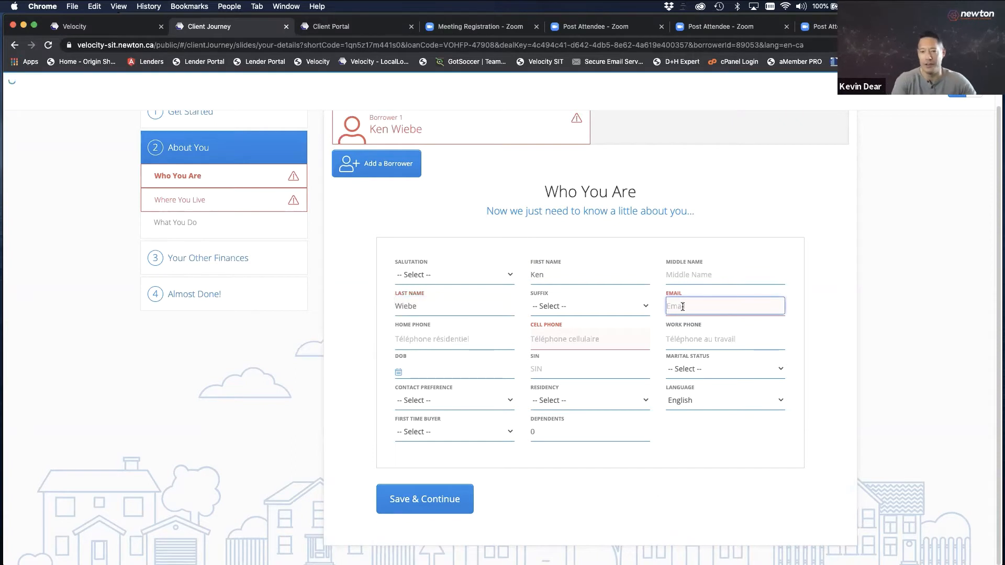
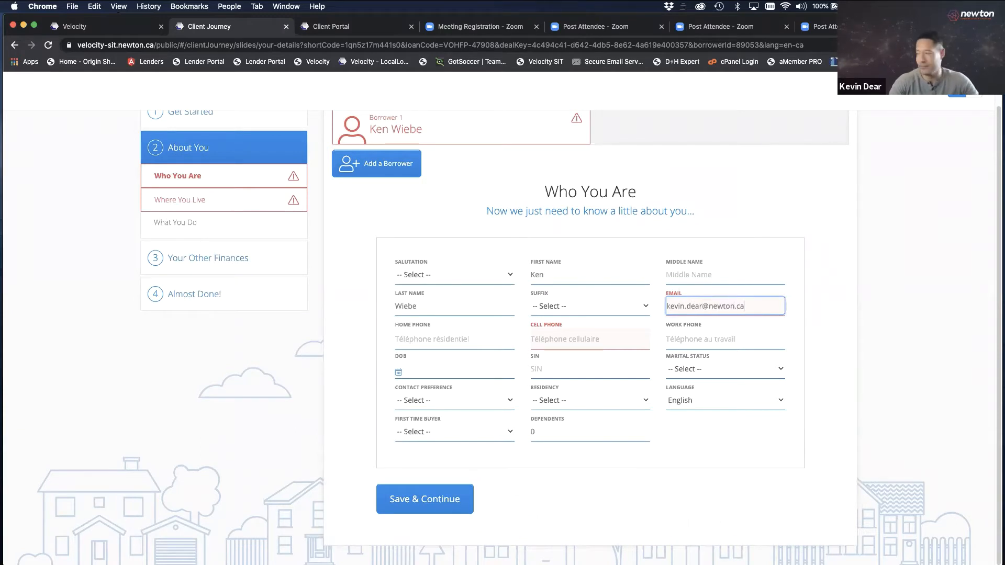
pyautogui.click(549, 340)
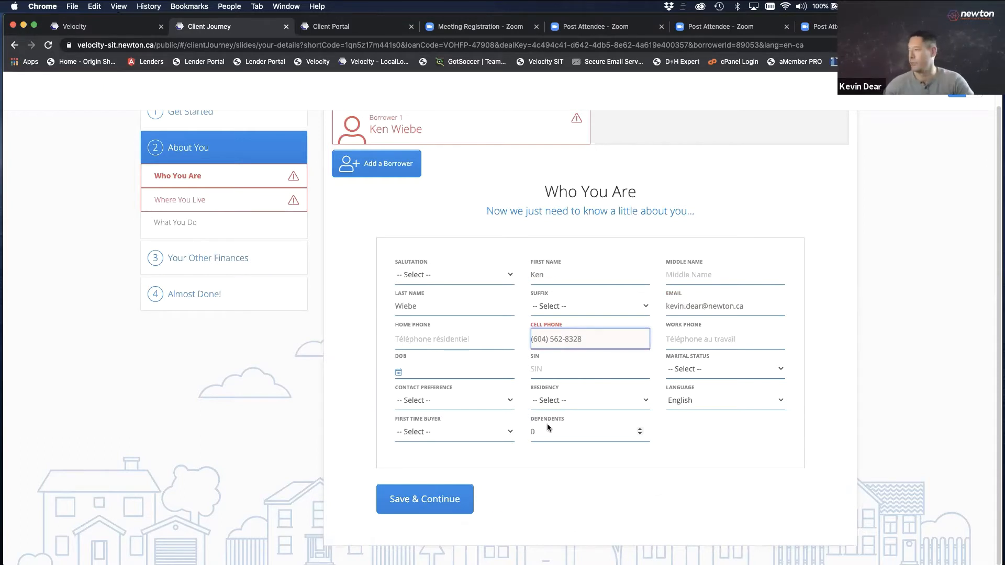
pyautogui.click(418, 500)
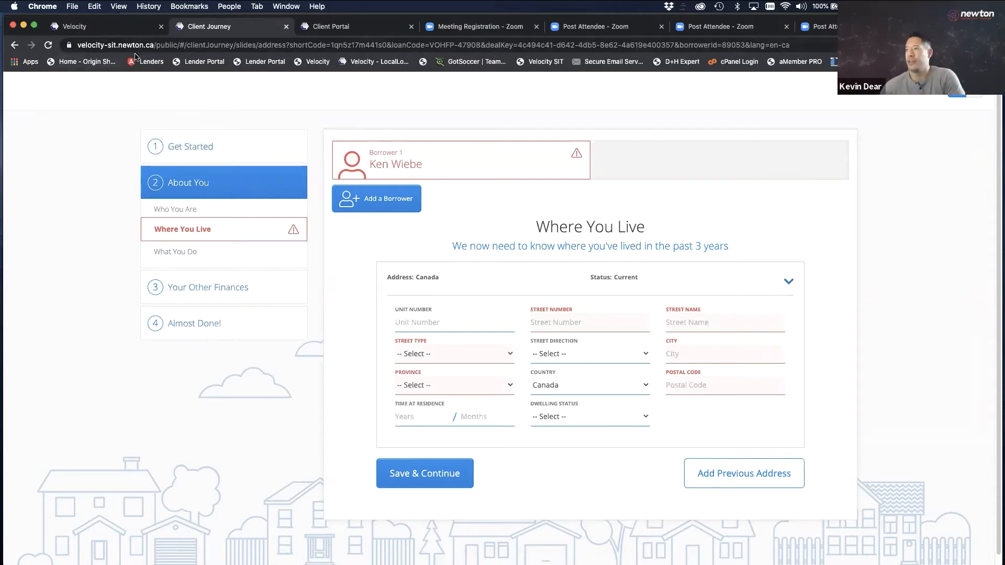
# Return to the Velocity Home dashboard and view all new applications from the notification
pyautogui.click(112, 30)
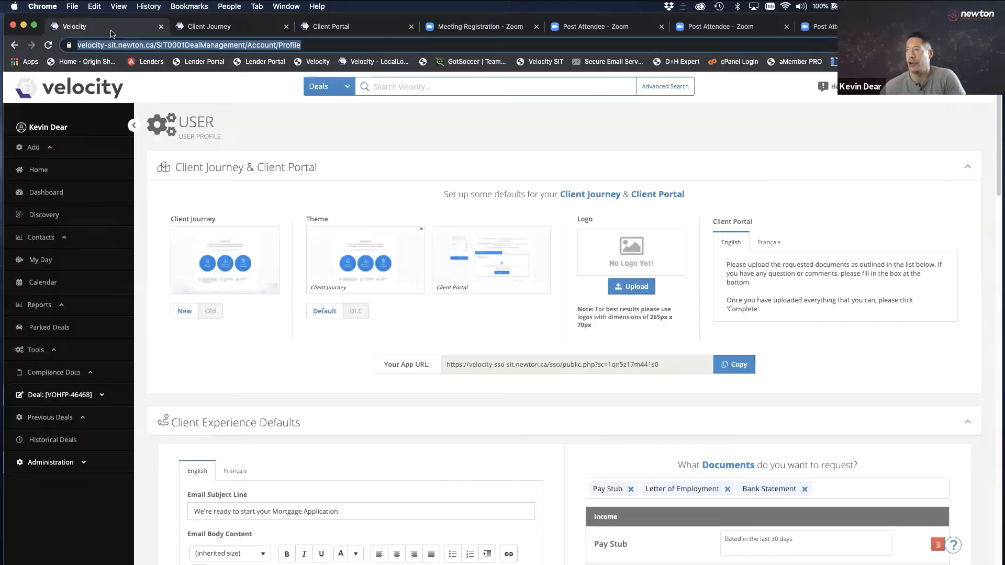
pyautogui.click(44, 173)
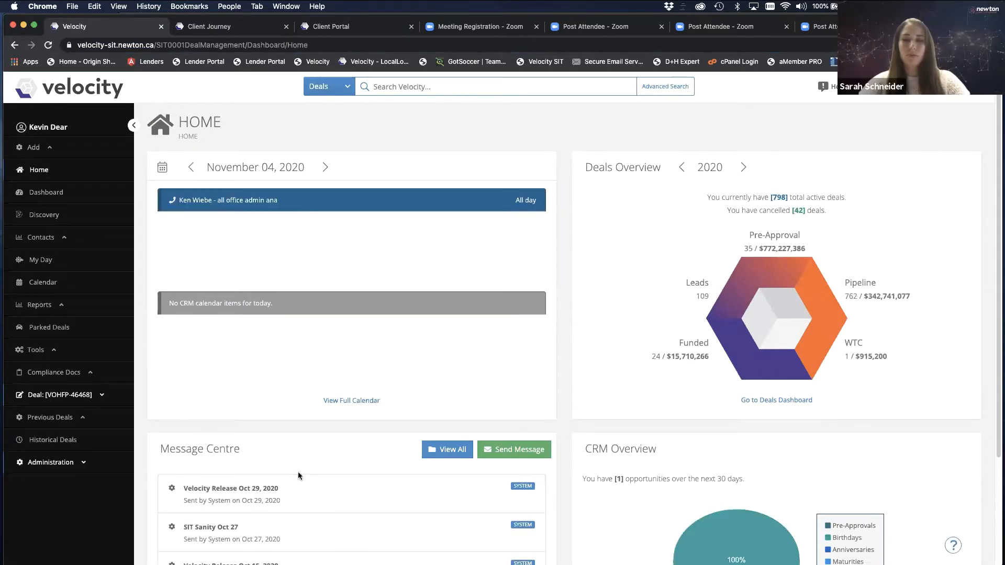
pyautogui.click(883, 87)
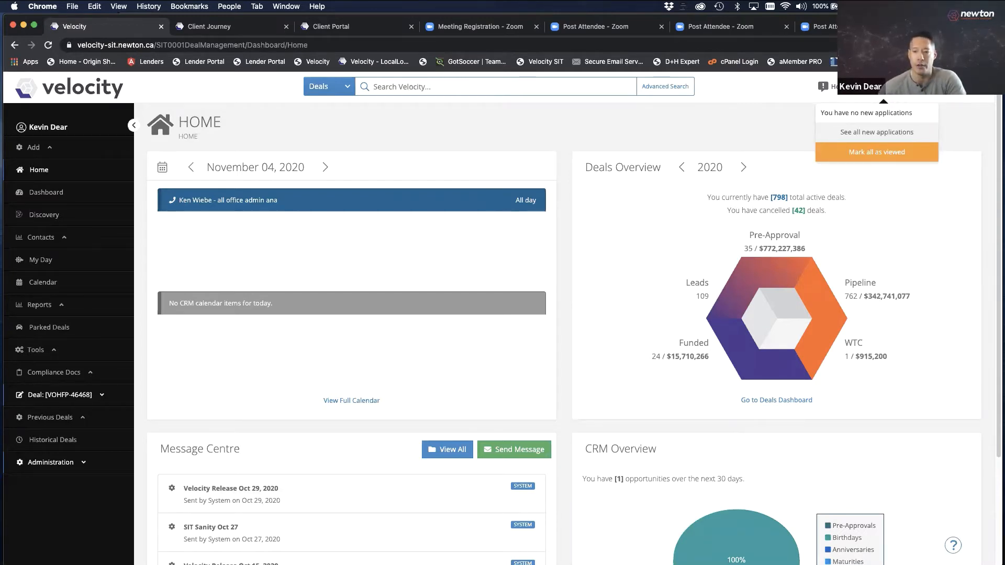
pyautogui.click(884, 133)
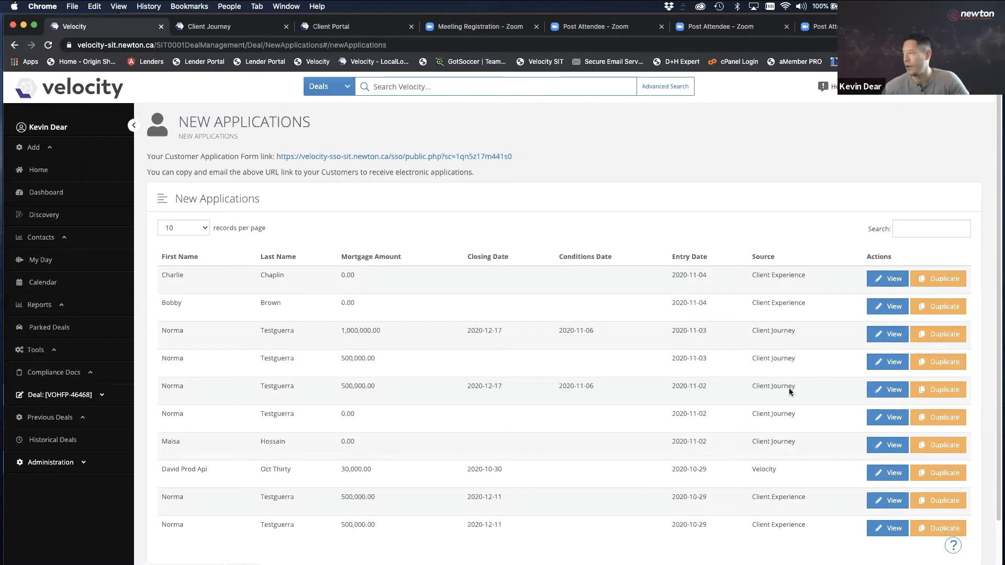
pyautogui.moveTo(756, 359); pyautogui.dragTo(805, 365)
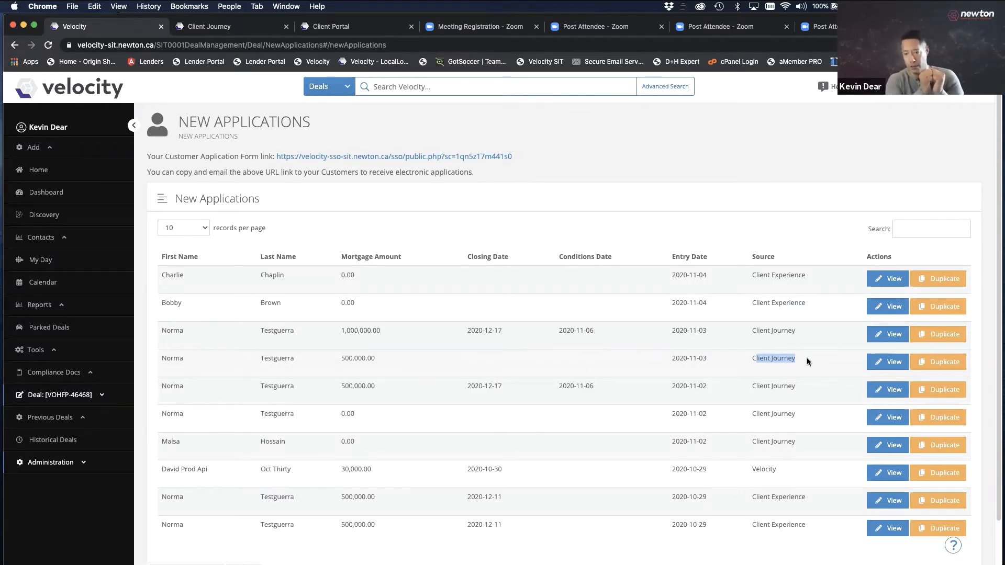
pyautogui.moveTo(811, 299); pyautogui.dragTo(742, 293)
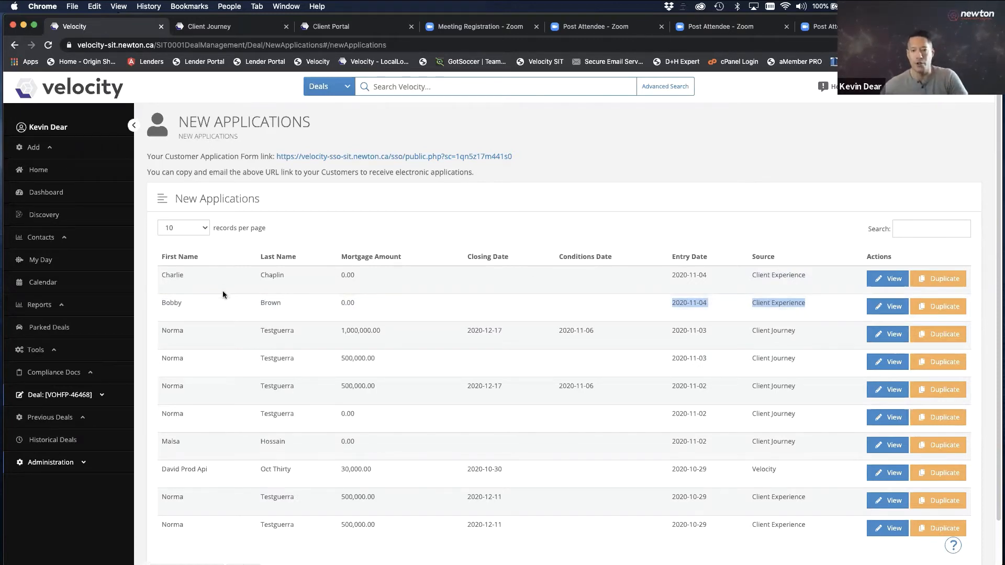
pyautogui.click(94, 397)
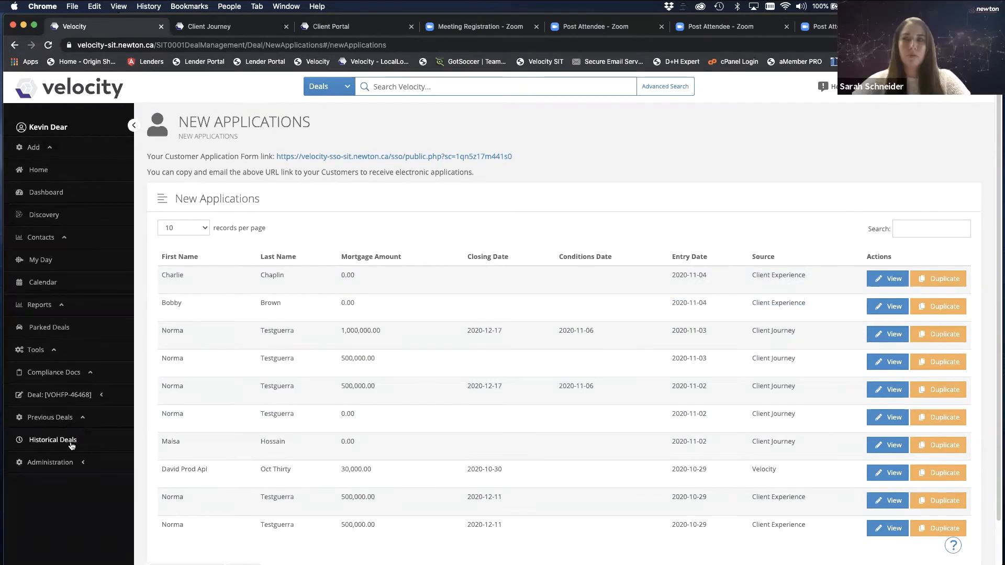
# Open the current deal, expand its sections and view its Conditions in the Modern layout
pyautogui.click(97, 398)
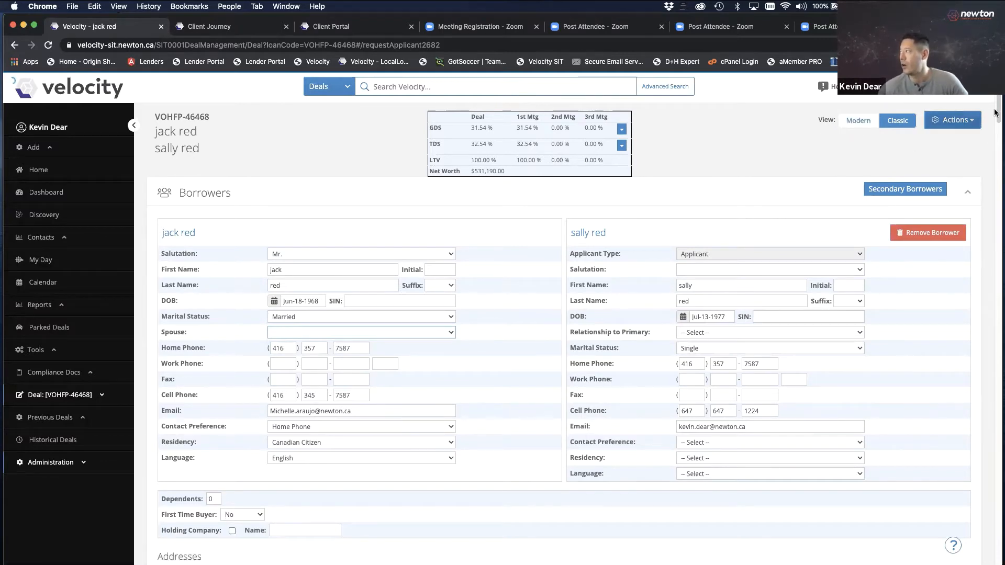
pyautogui.moveTo(999, 114); pyautogui.dragTo(691, 153)
pyautogui.click(102, 396)
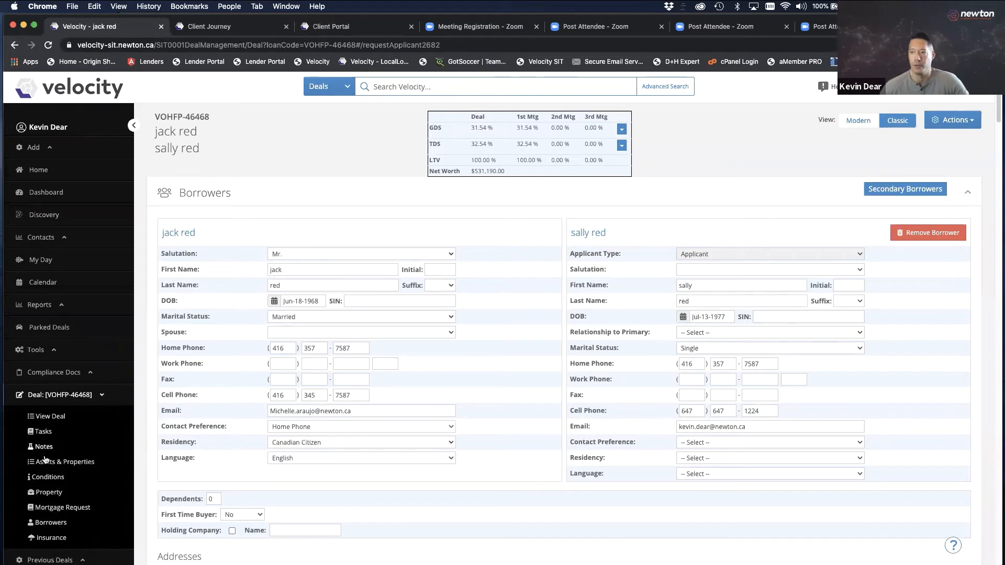
pyautogui.click(61, 473)
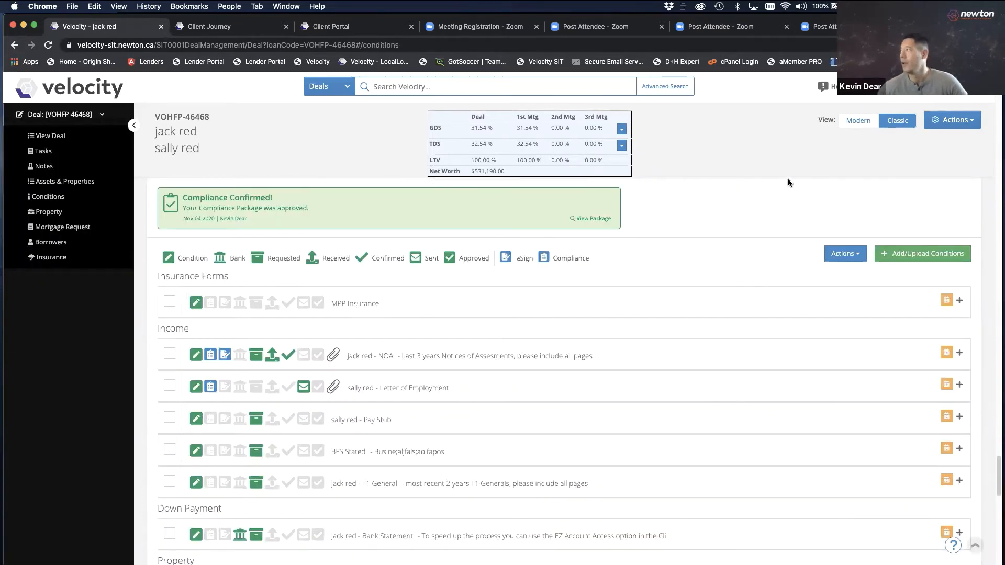
pyautogui.click(858, 120)
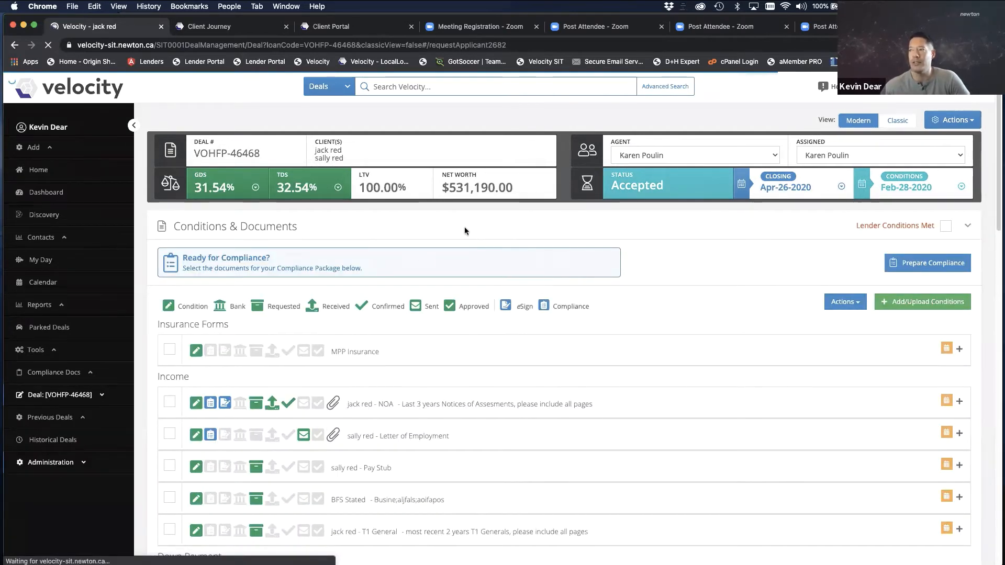
# Toggle the deal's sections until the Conditions & Documents list is expanded
pyautogui.click(457, 225)
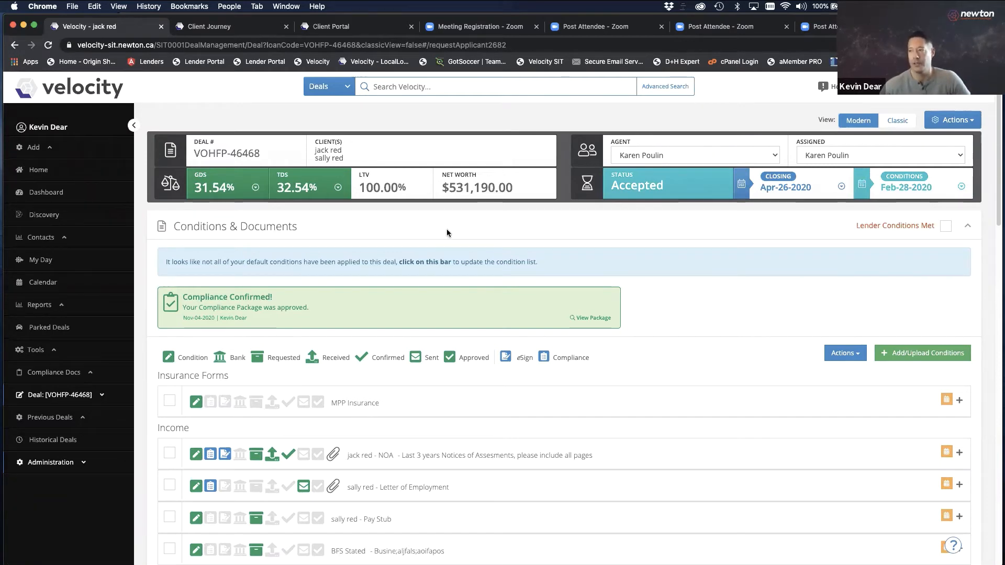
pyautogui.click(446, 228)
pyautogui.click(346, 267)
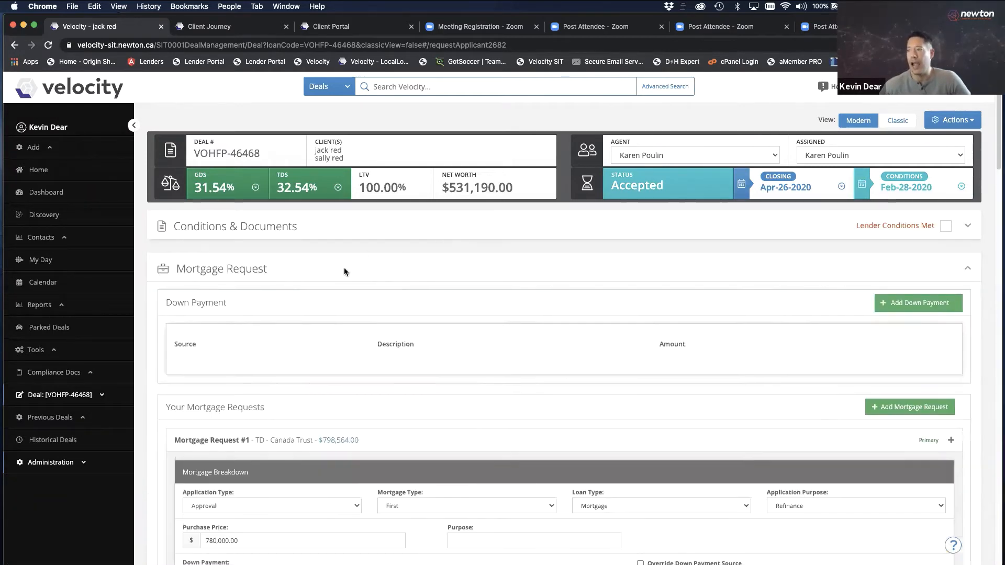
pyautogui.click(344, 265)
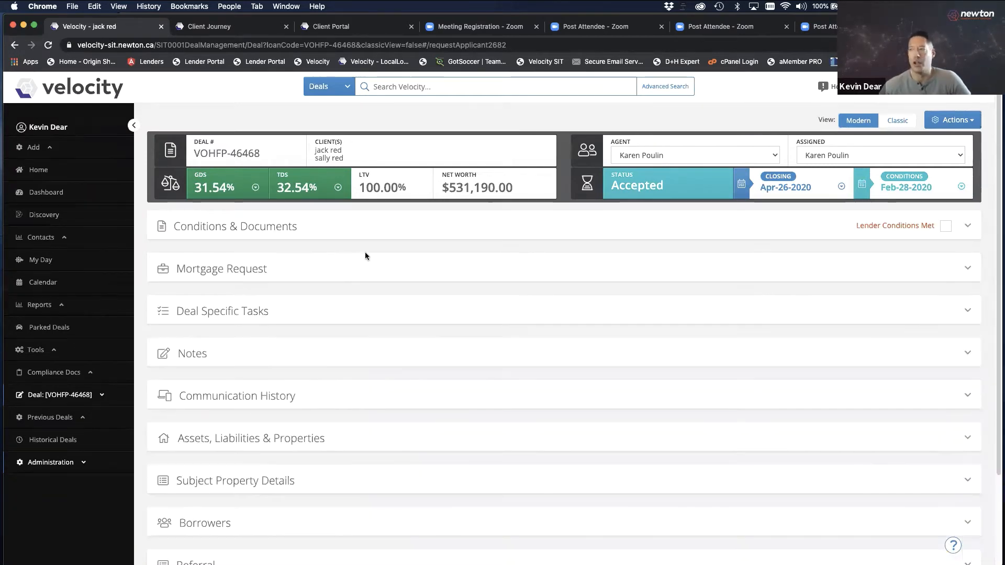
pyautogui.click(384, 225)
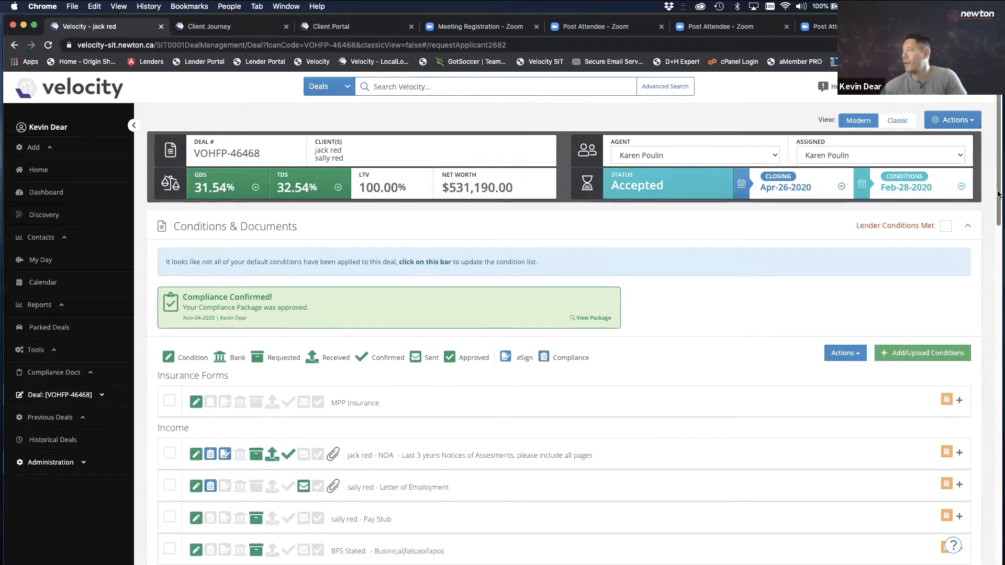
# Tick the Pay Stub and Bank Statement conditions for requesting
pyautogui.scroll(-5, 998, 194)
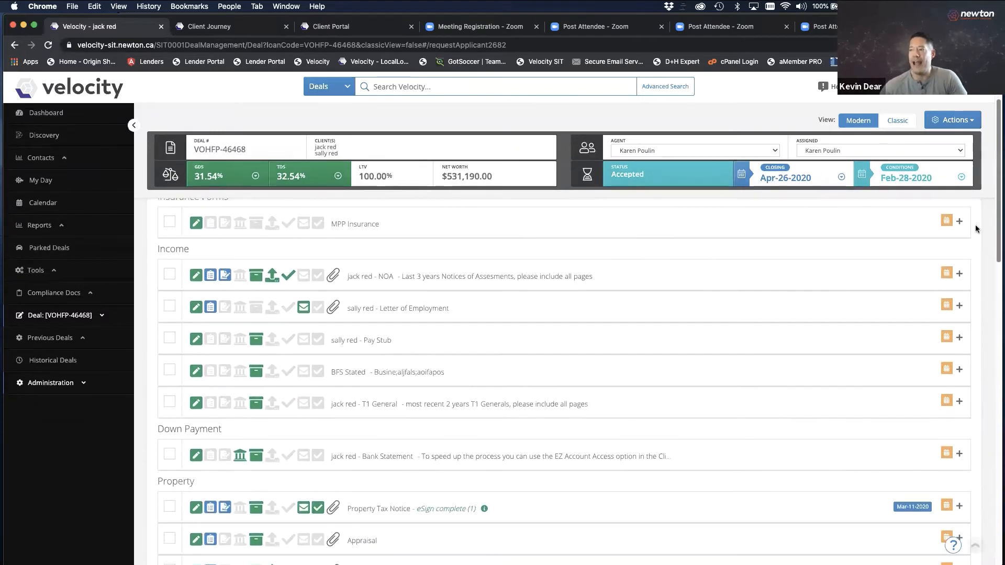
pyautogui.moveTo(967, 234)
pyautogui.mouseDown()
pyautogui.moveTo(950, 247)
pyautogui.moveTo(957, 235)
pyautogui.mouseUp()
pyautogui.click(169, 287)
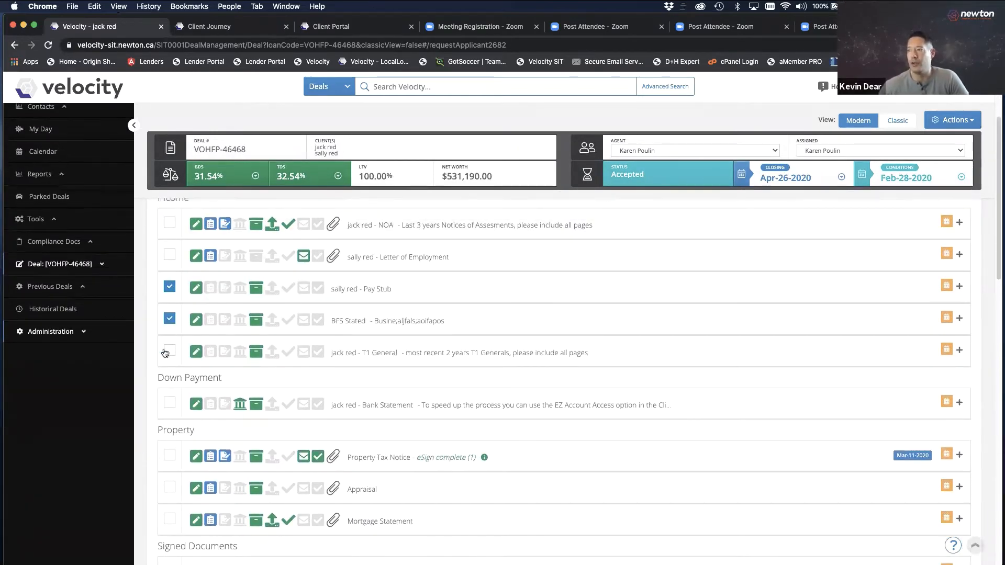
pyautogui.click(169, 404)
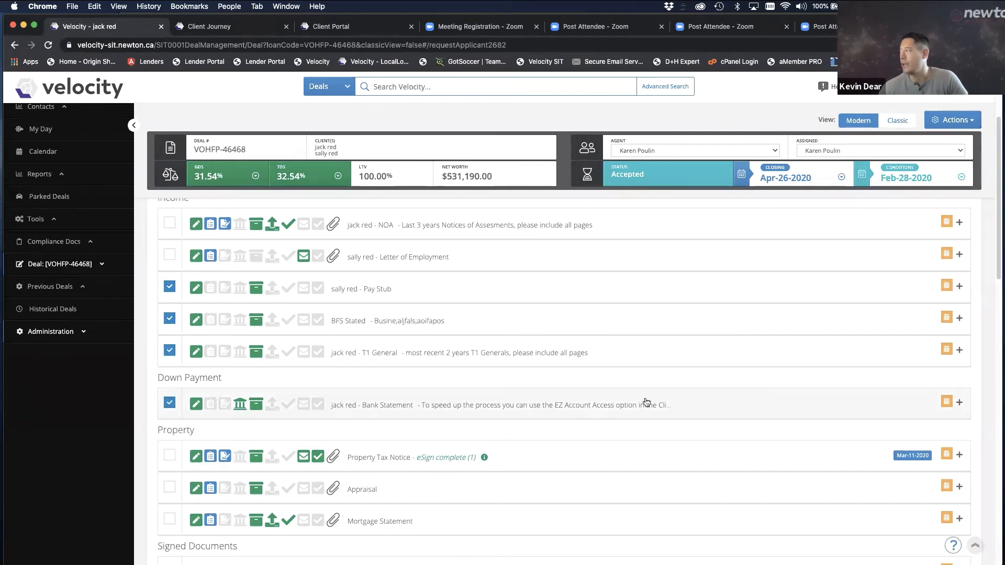
pyautogui.scroll(5, 997, 275)
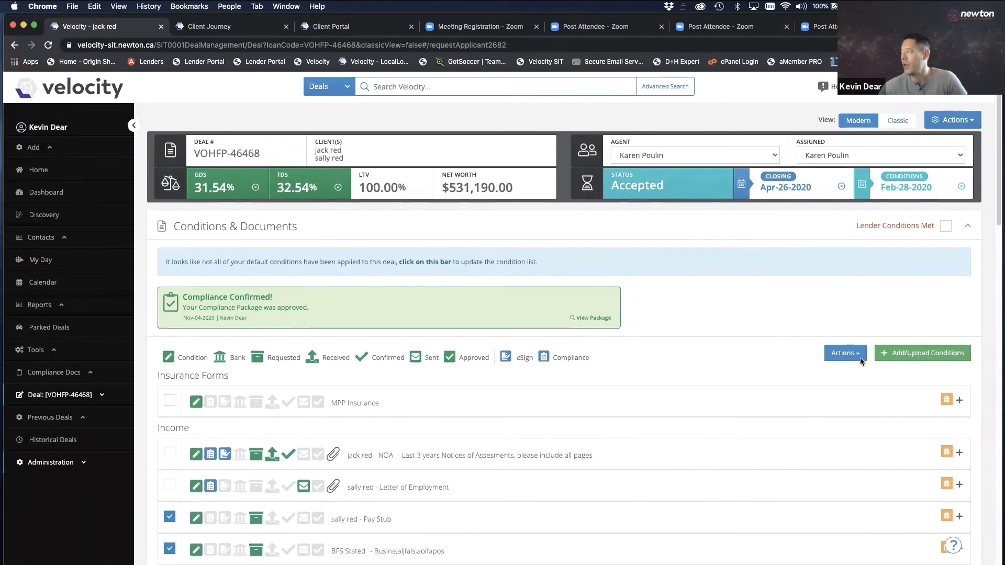
# Start an 'Email - Request Documents for Conditions' message from the Actions menu
pyautogui.click(844, 353)
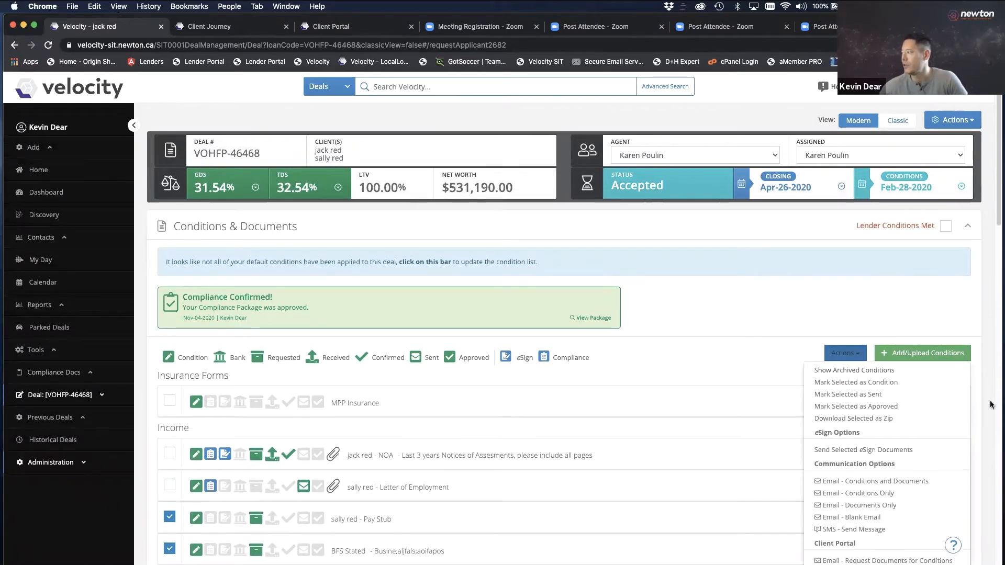
pyautogui.scroll(-3, 998, 232)
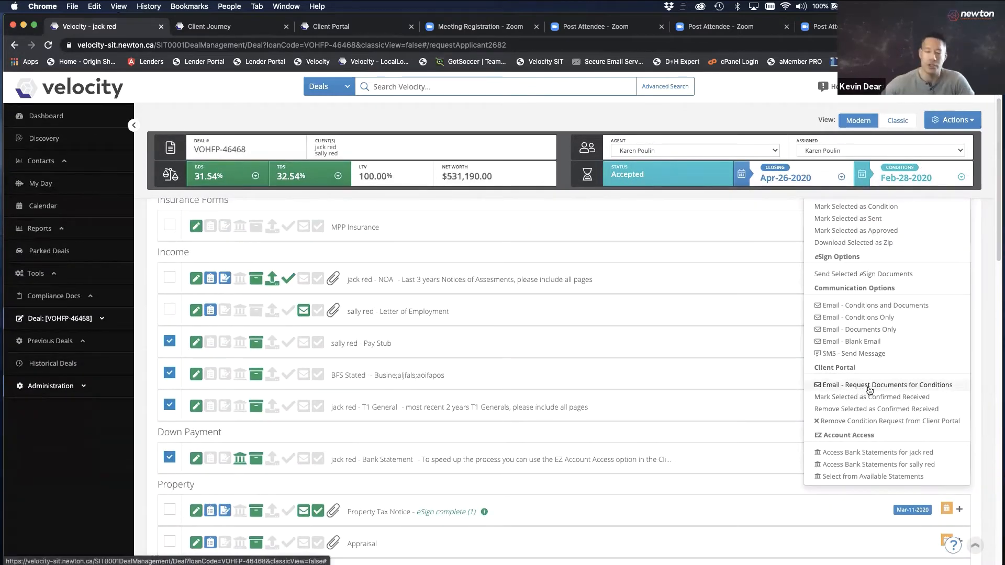
pyautogui.click(894, 390)
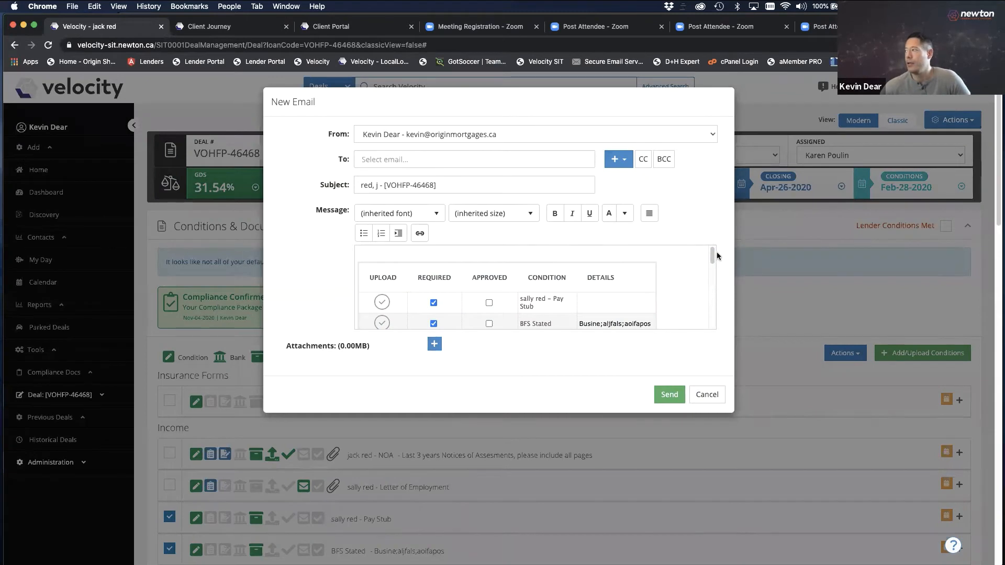
pyautogui.scroll(-10, 711, 255)
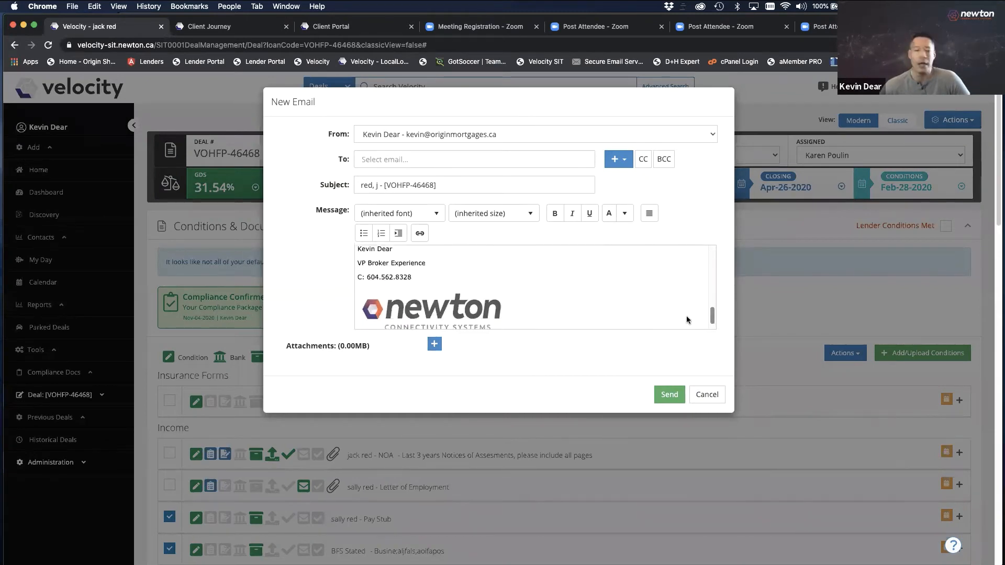
pyautogui.scroll(1, 686, 319)
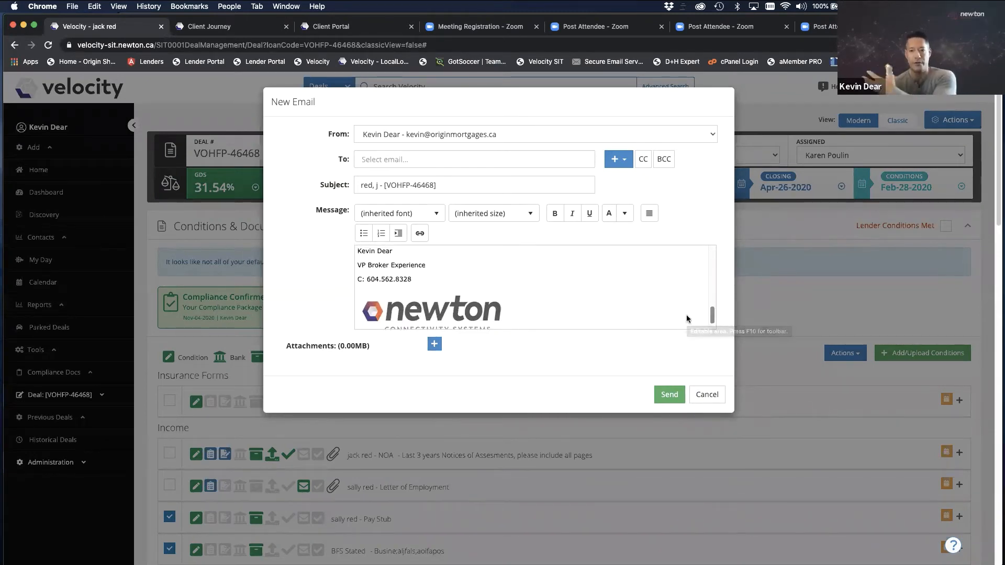
pyautogui.scroll(10, 696, 272)
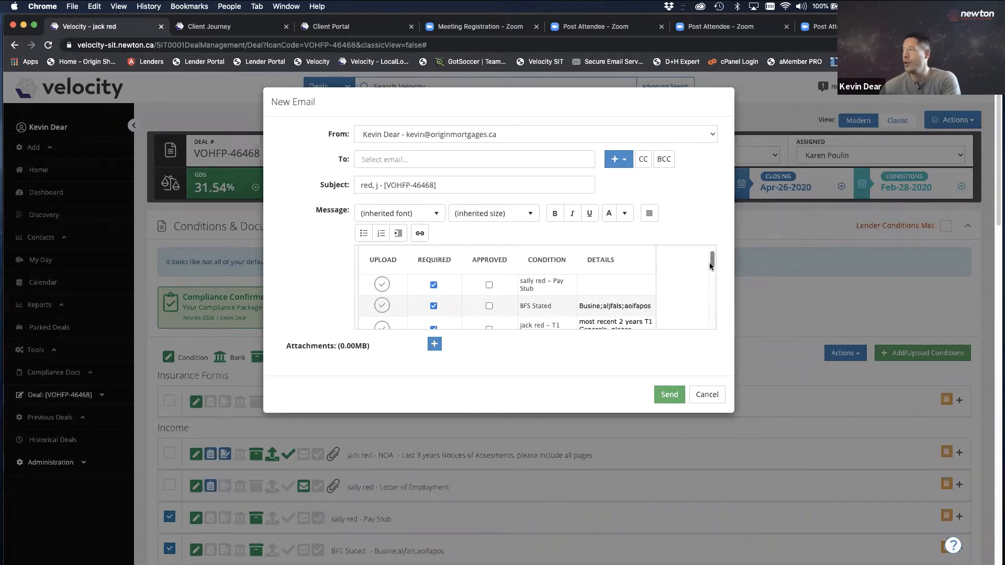
pyautogui.moveTo(710, 265); pyautogui.dragTo(713, 252)
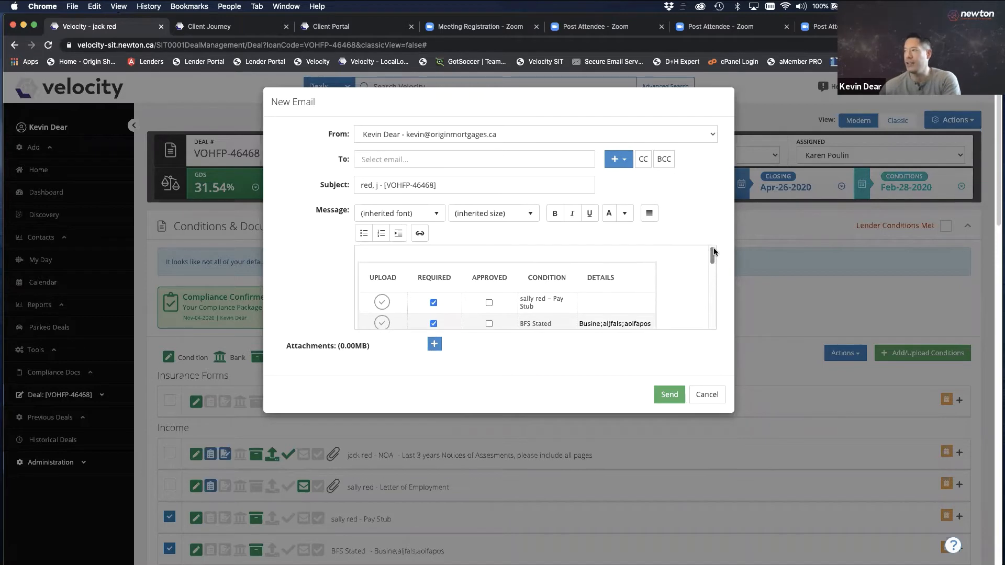
# Type 'Hi.' and 'Please upload the following docs or if you perfer, jsut reply email' above the table
pyautogui.click(390, 248)
pyautogui.write('Hi Ja')
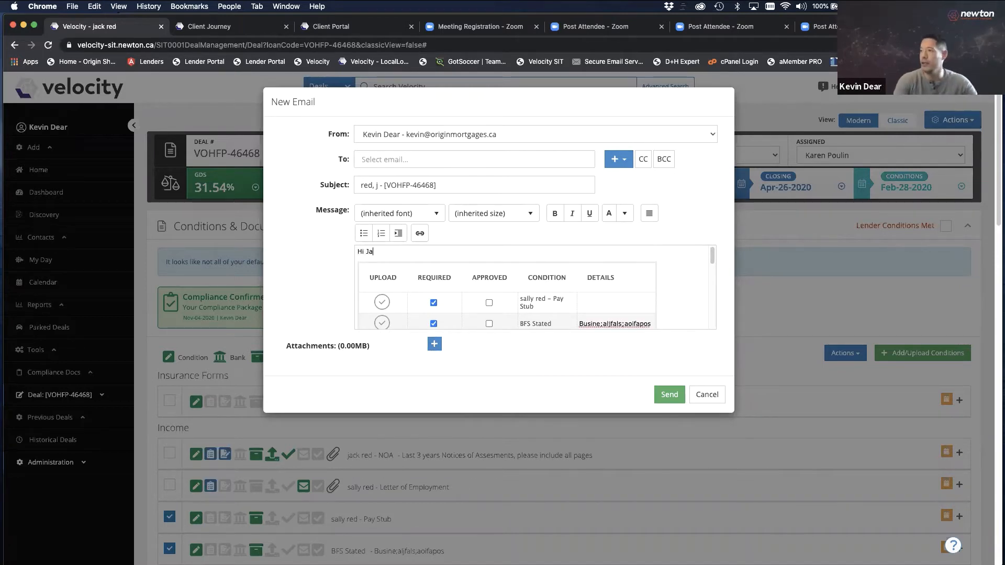
pyautogui.write('.')
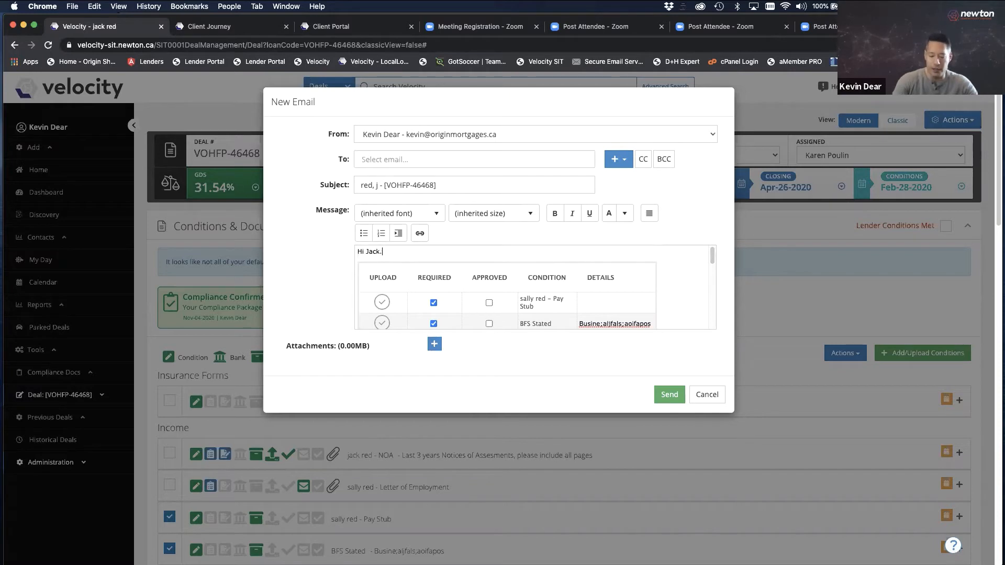
pyautogui.press('Return')
pyautogui.write('Please upload the')
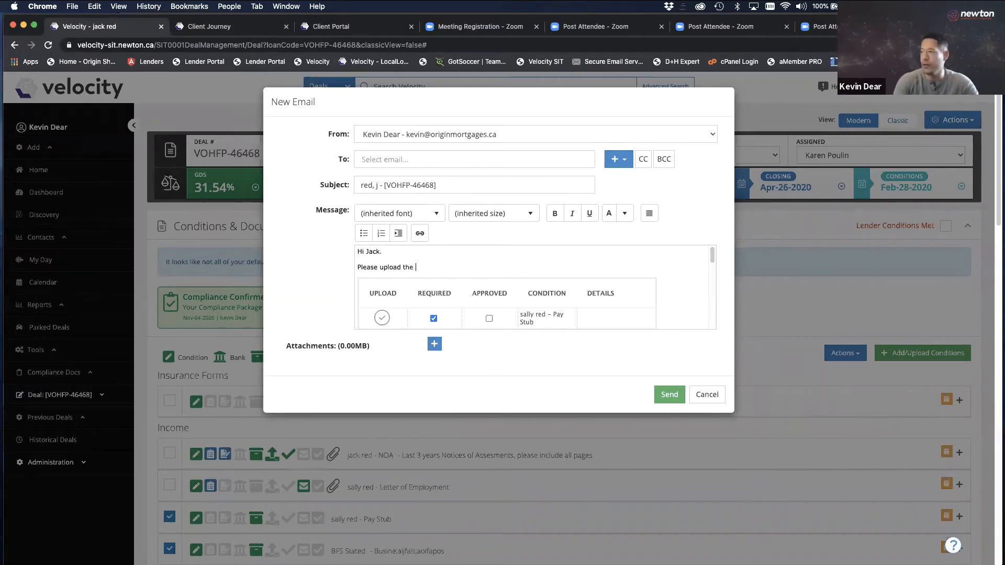
pyautogui.write(' following docs')
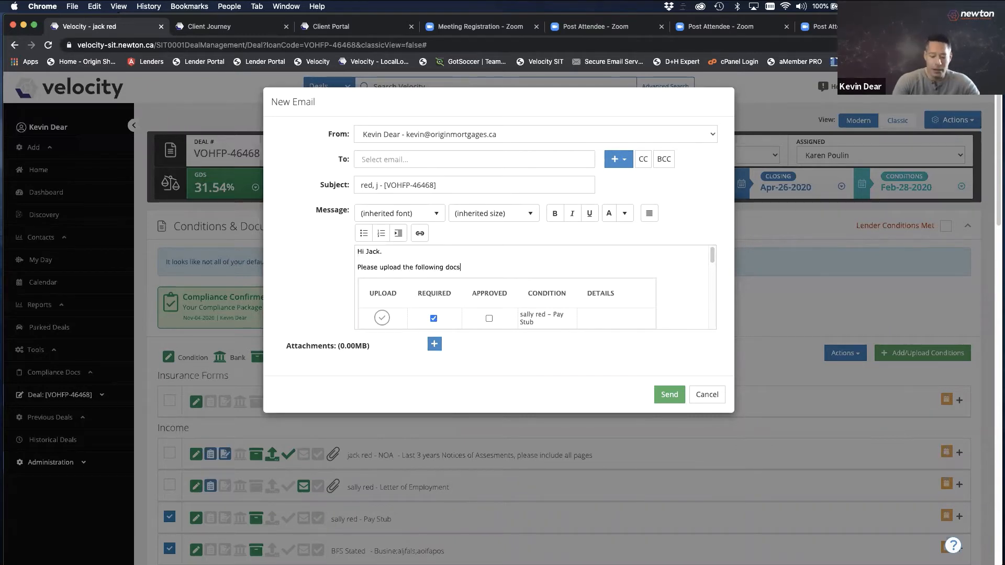
pyautogui.write(' or if you perf')
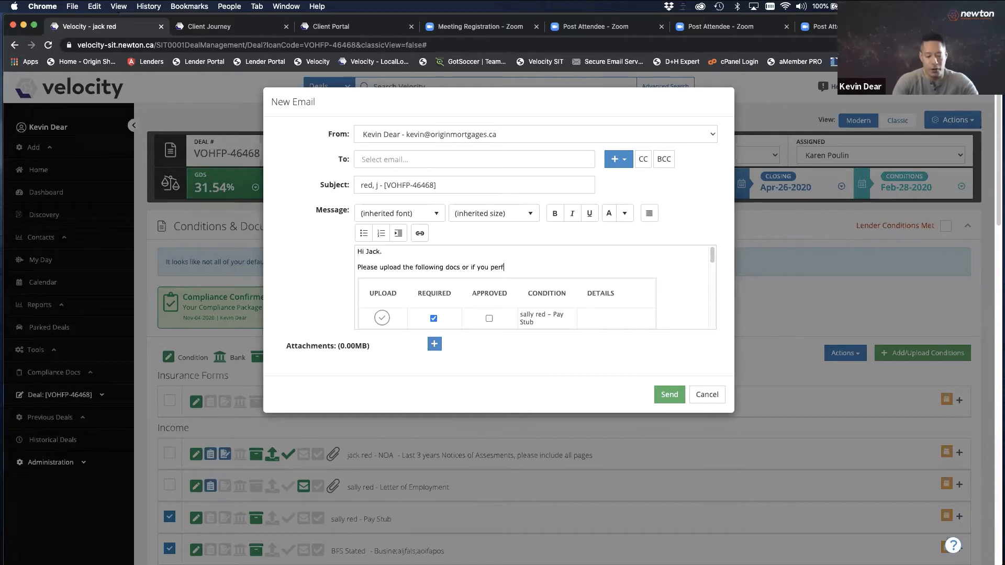
pyautogui.write('er, ')
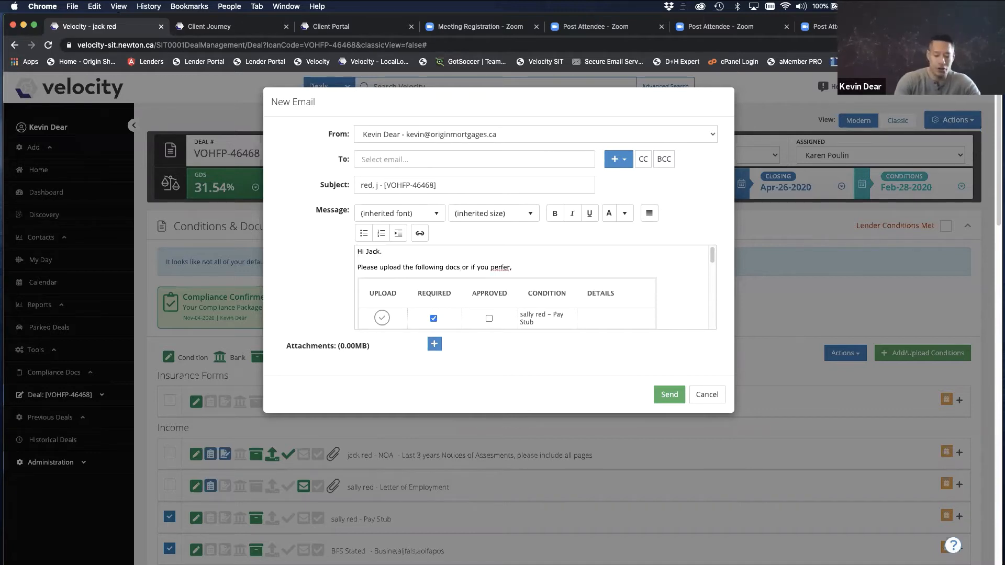
pyautogui.write('jsut reply email ......')
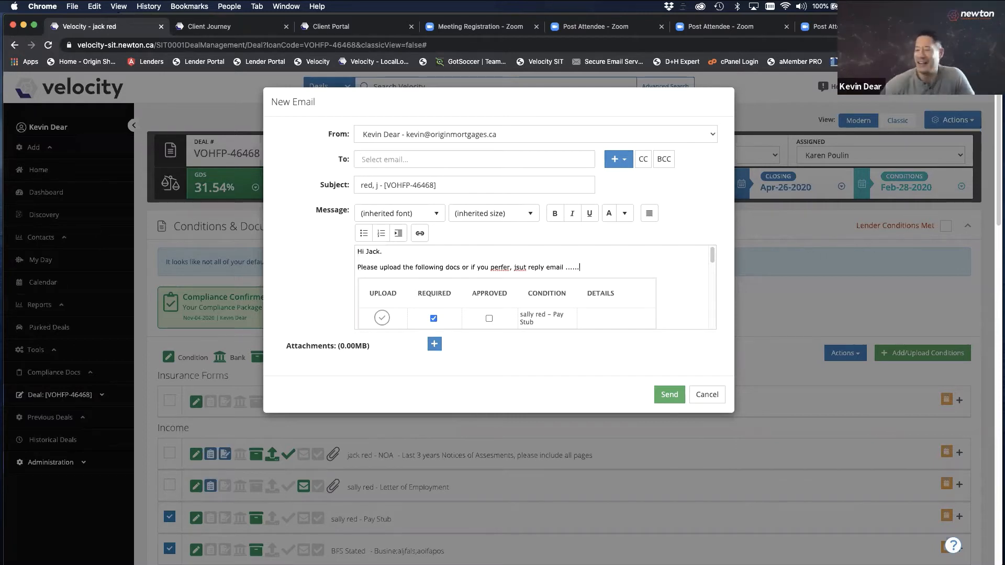
# Pick the broker's own originmortgages address as recipient and send the document request
pyautogui.click(455, 161)
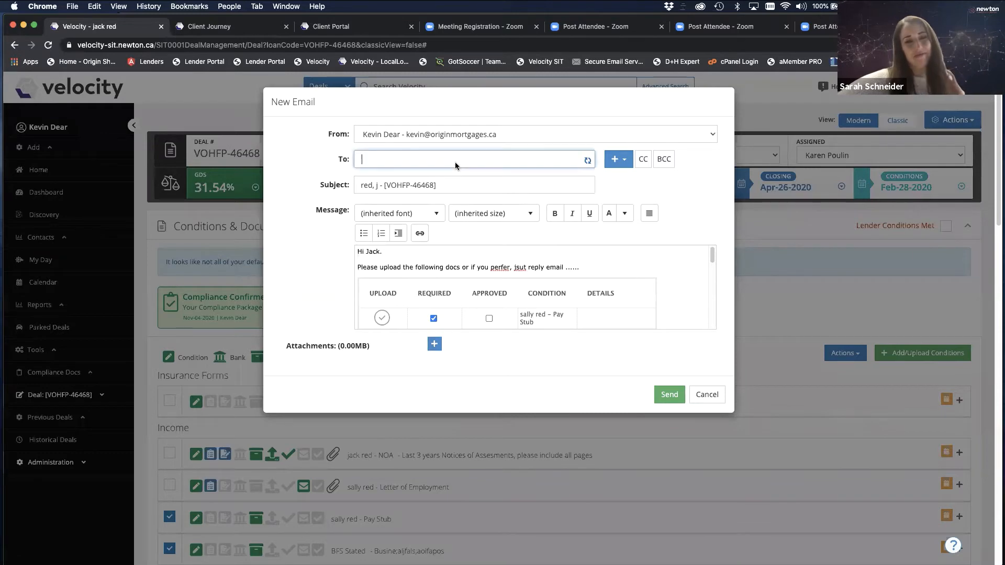
pyautogui.write('kevin')
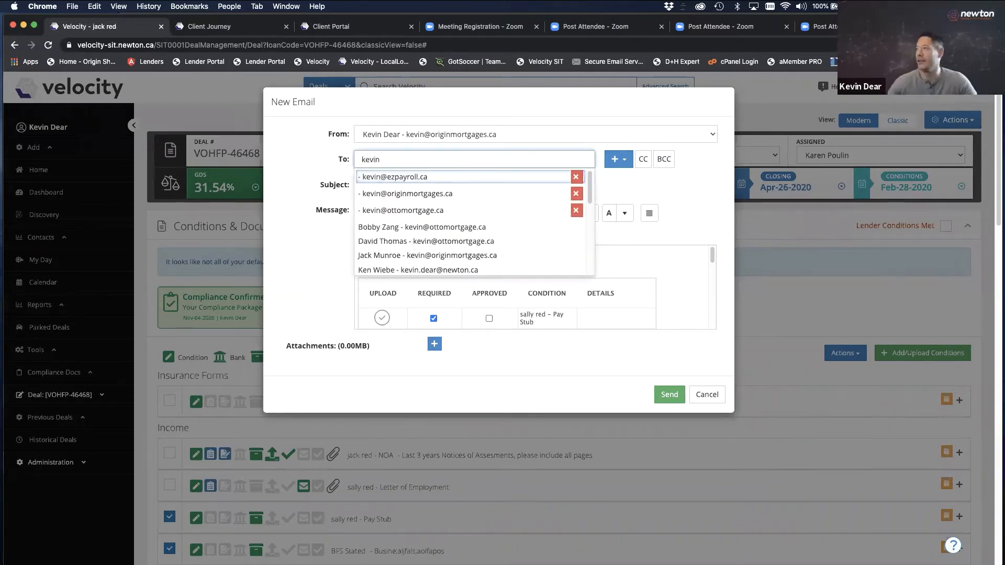
pyautogui.click(439, 194)
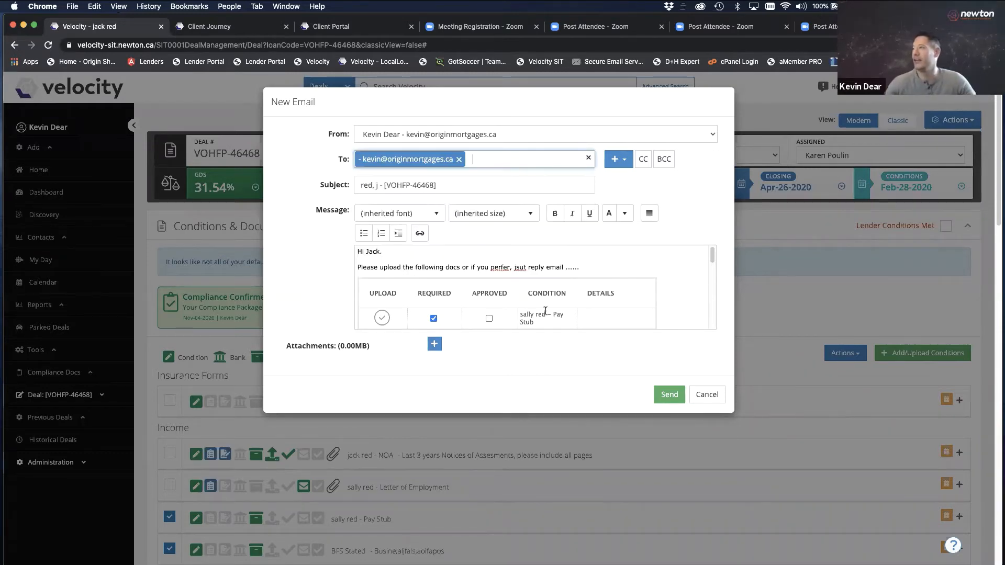
pyautogui.click(669, 395)
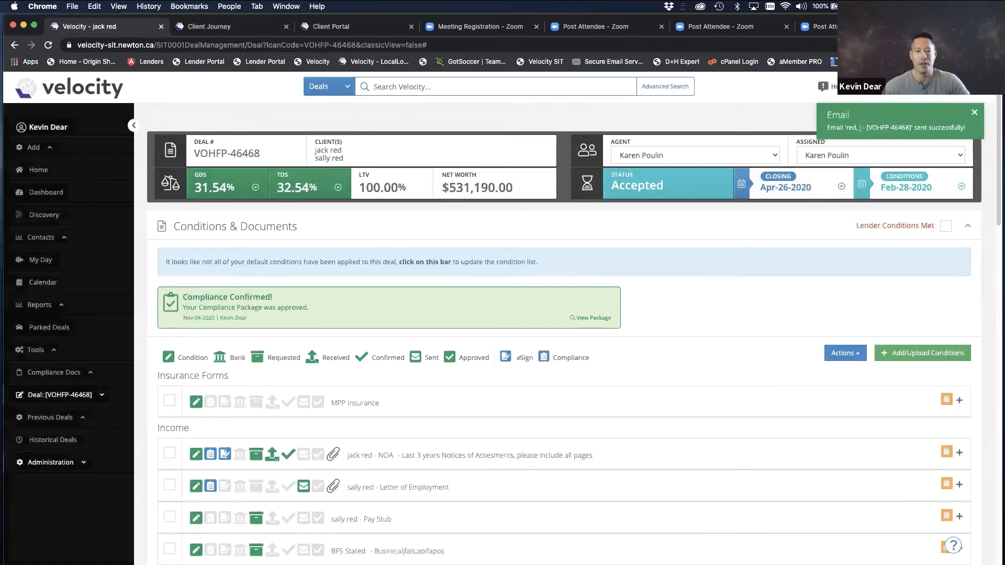
pyautogui.moveTo(209, 524); pyautogui.dragTo(693, 93)
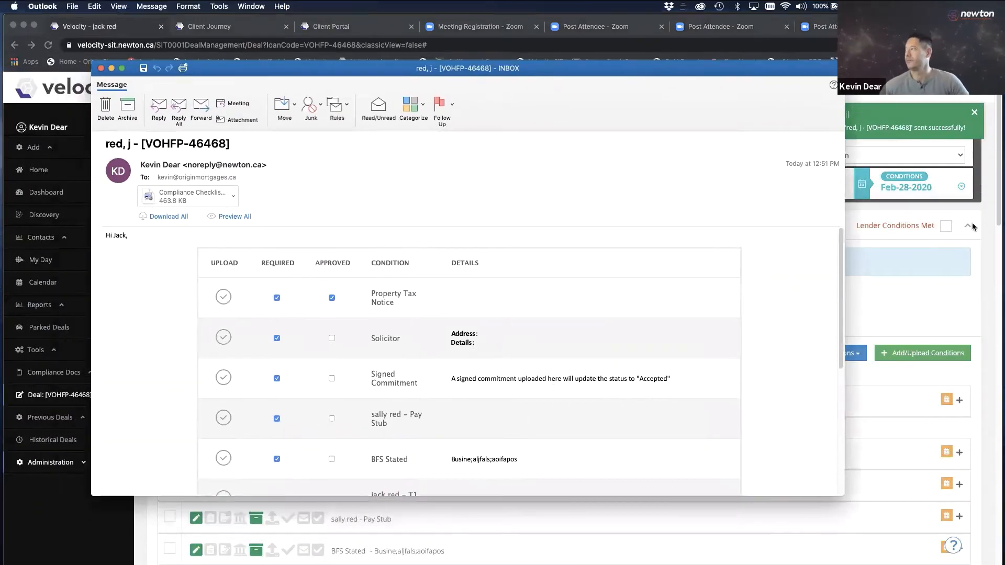
# Scroll through the received email's conditions table and follow its Upload Documents link
pyautogui.moveTo(841, 245); pyautogui.dragTo(843, 310)
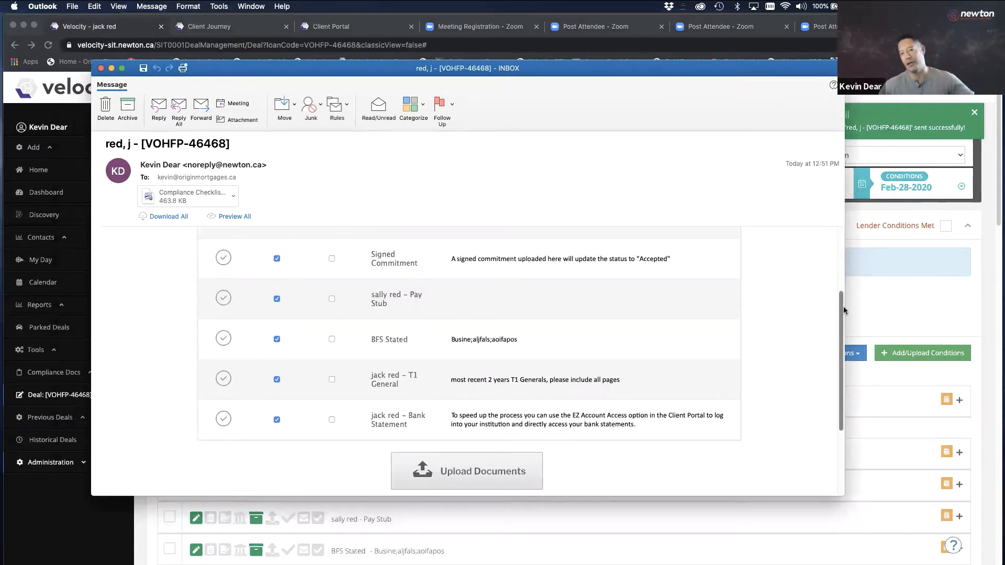
pyautogui.moveTo(843, 306); pyautogui.dragTo(874, 253)
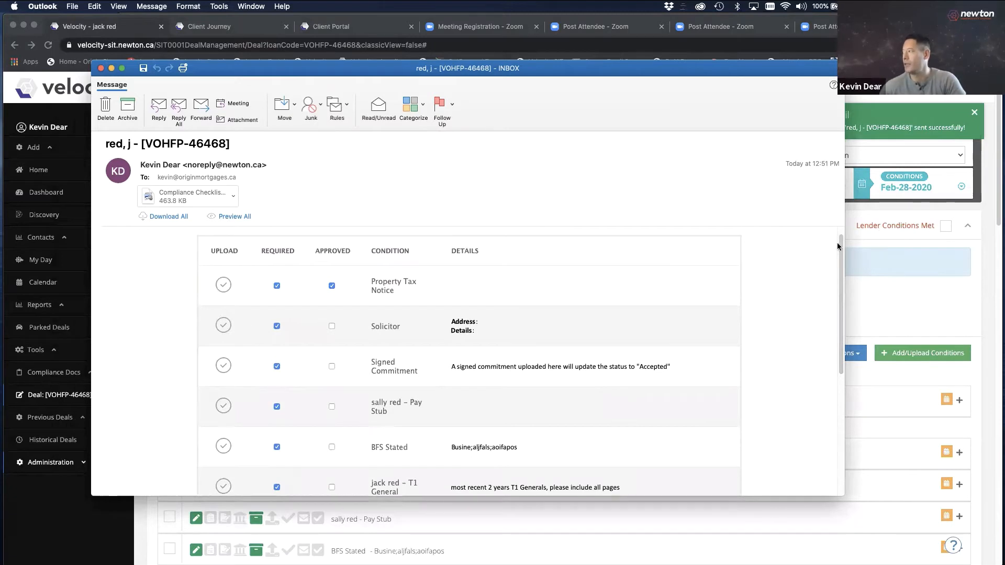
pyautogui.moveTo(839, 241); pyautogui.dragTo(819, 325)
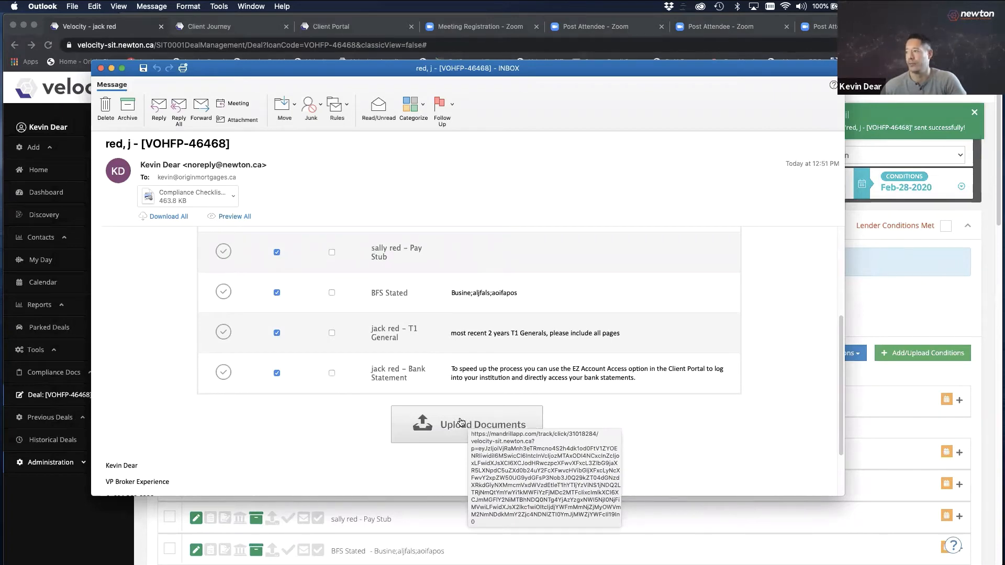
pyautogui.click(461, 422)
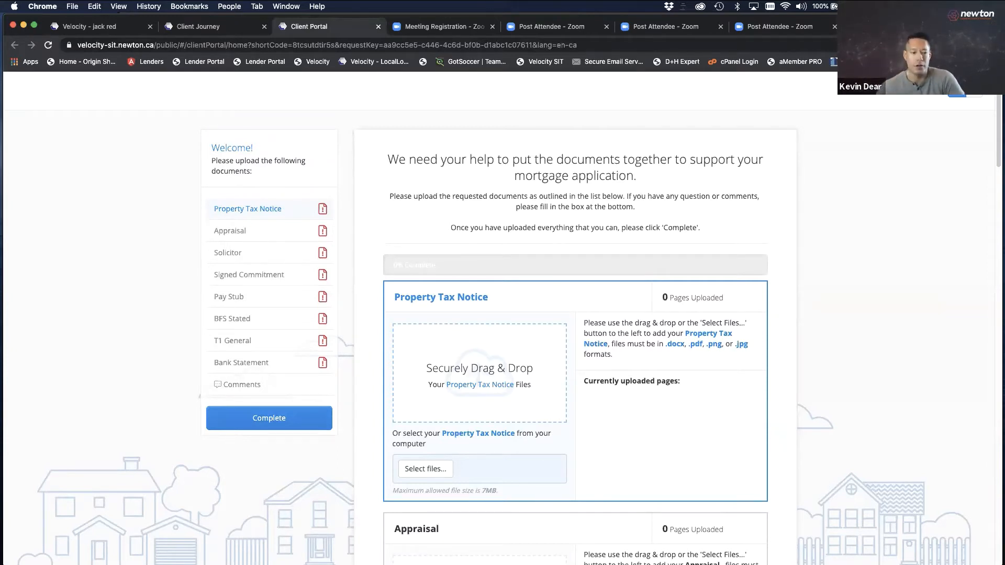
# Drag Bank Statement.jpg from Desktop > Test Doc onto the Property Tax Notice drop zone
pyautogui.press('super+Tab')
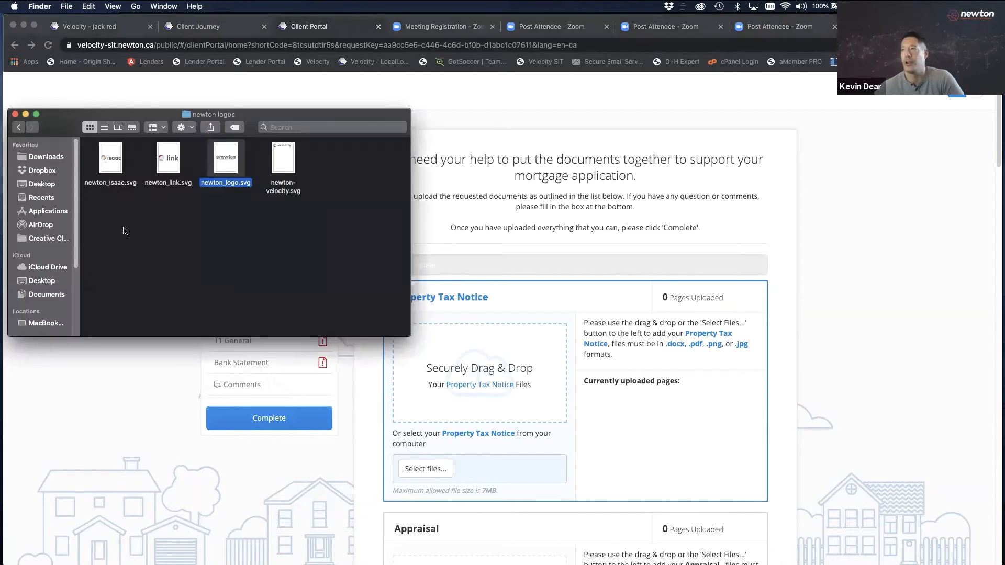
pyautogui.moveTo(162, 118); pyautogui.dragTo(206, 129)
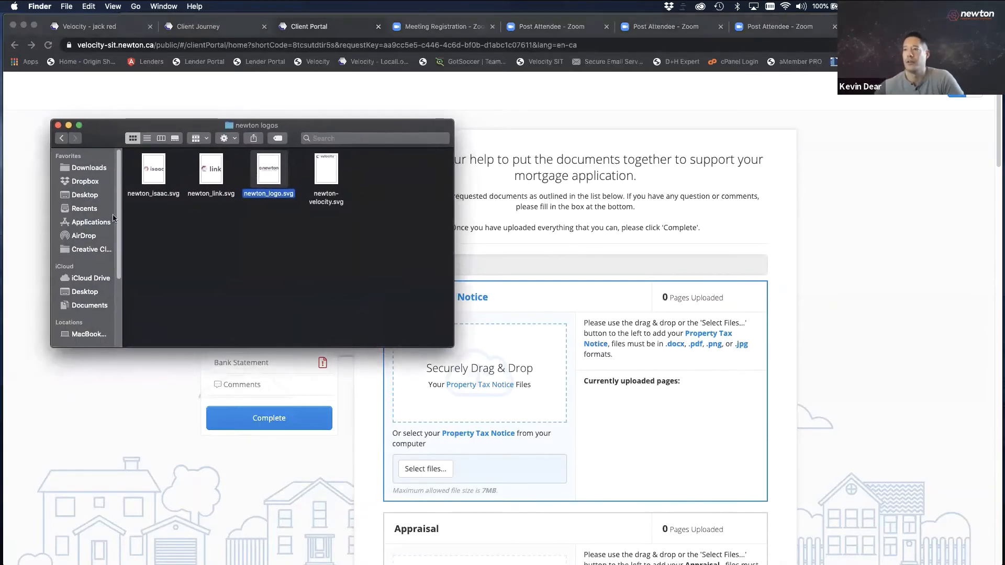
pyautogui.click(87, 292)
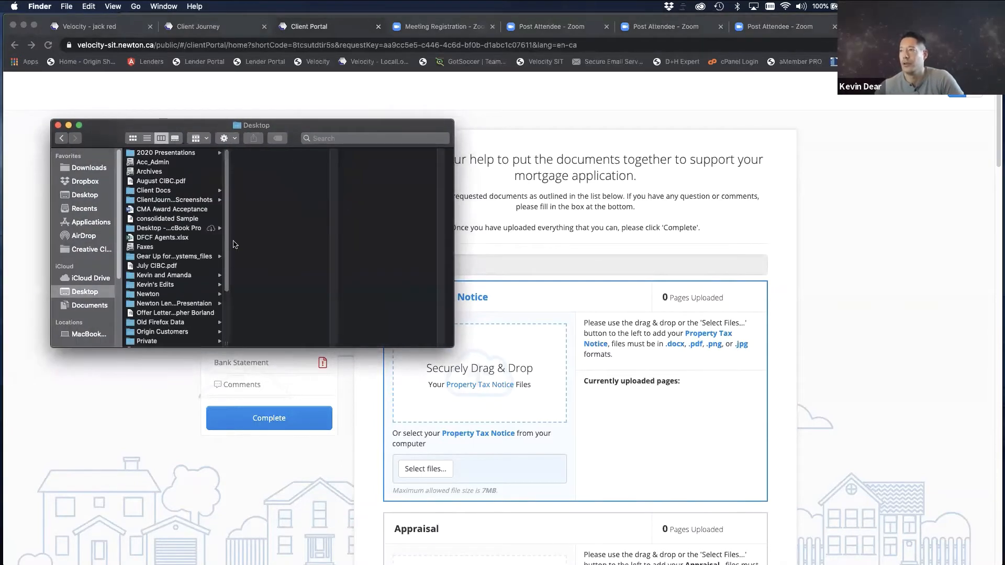
pyautogui.scroll(-5, 220, 245)
pyautogui.click(152, 305)
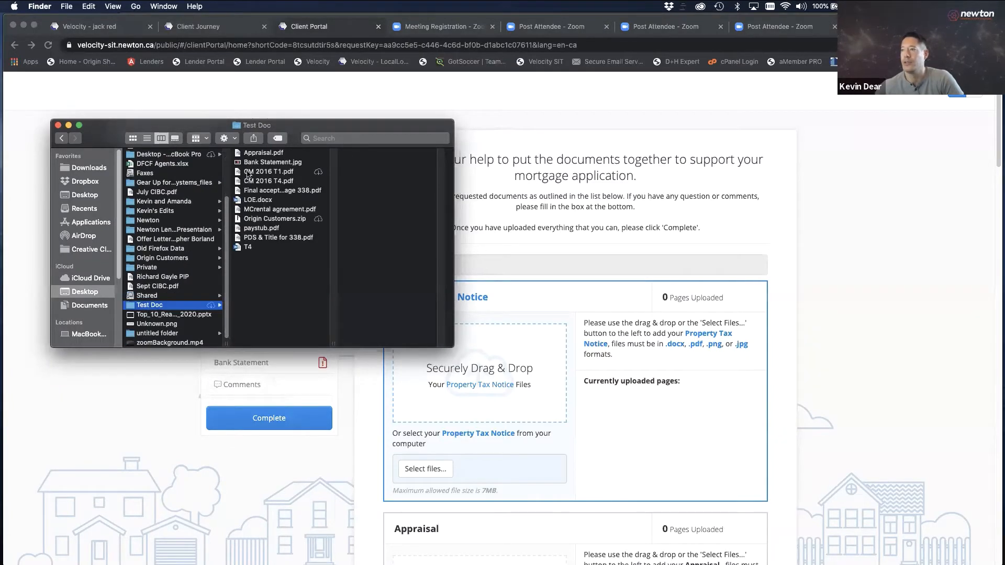
pyautogui.moveTo(303, 125); pyautogui.dragTo(252, 90)
pyautogui.moveTo(206, 127); pyautogui.dragTo(463, 349)
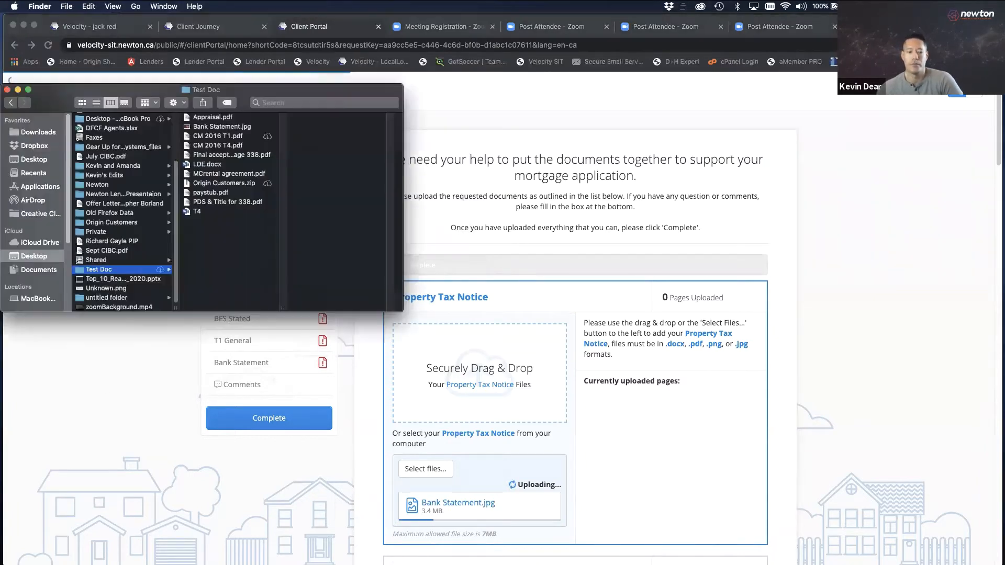
pyautogui.click(988, 163)
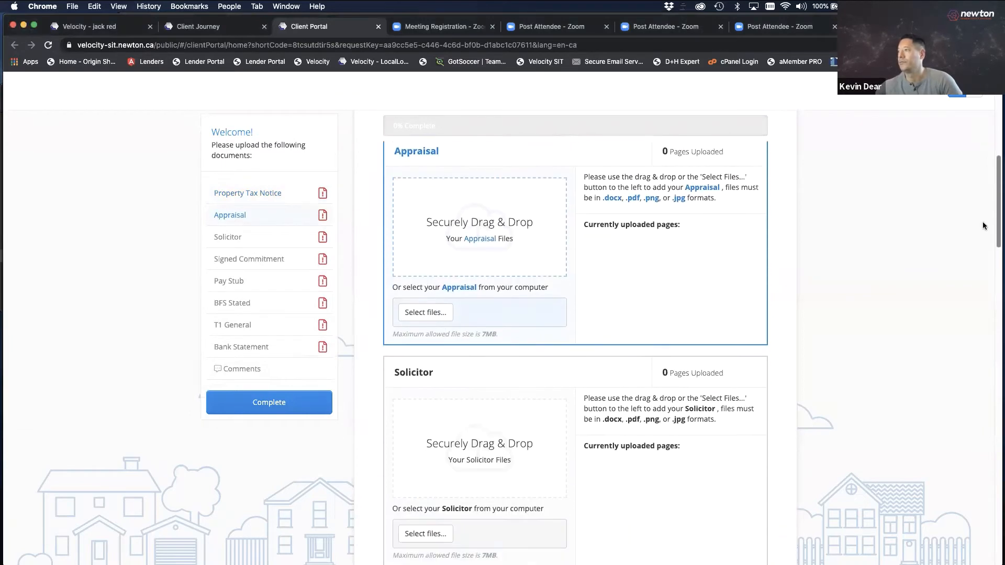
# Upload T4 under Appraisal and MCrental agreement.pdf under Solicitor using Select files
pyautogui.click(433, 294)
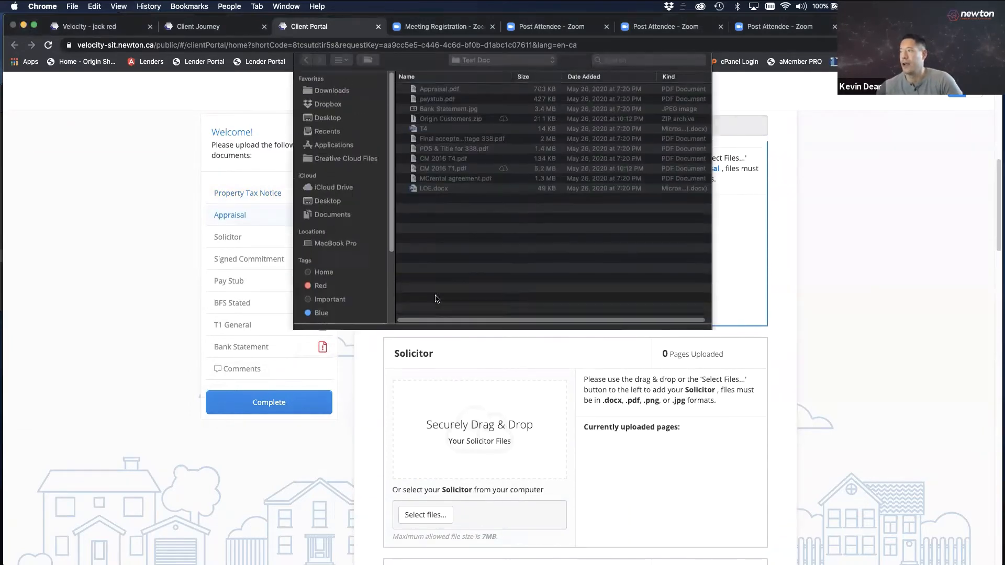
pyautogui.doubleClick(425, 133)
pyautogui.scroll(-5, 981, 216)
pyautogui.click(425, 277)
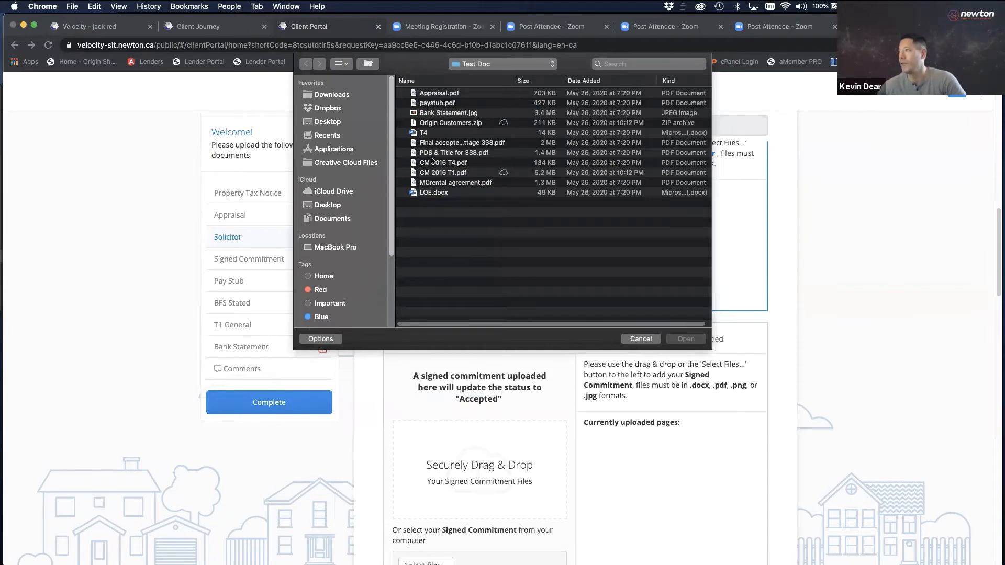
pyautogui.click(442, 183)
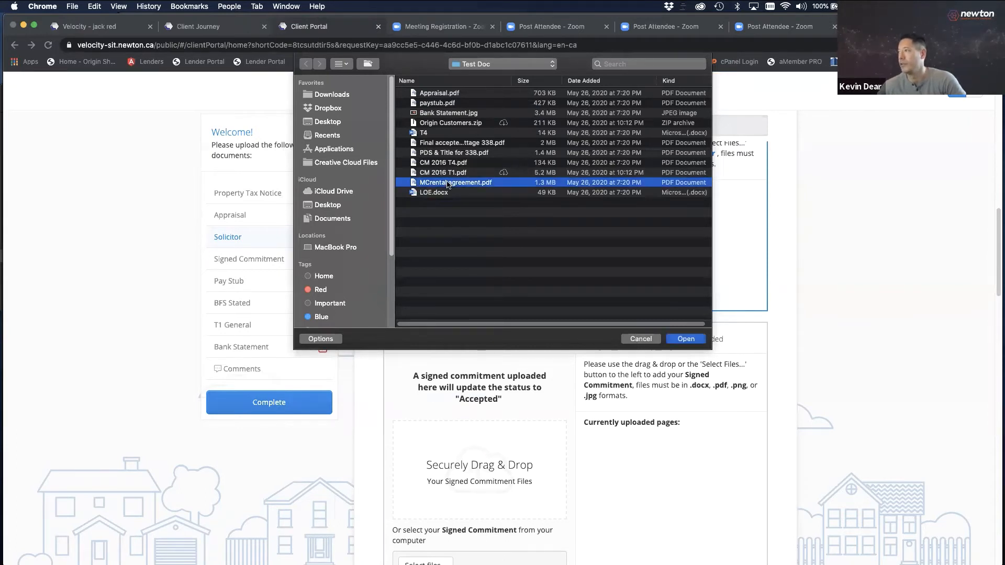
pyautogui.click(685, 338)
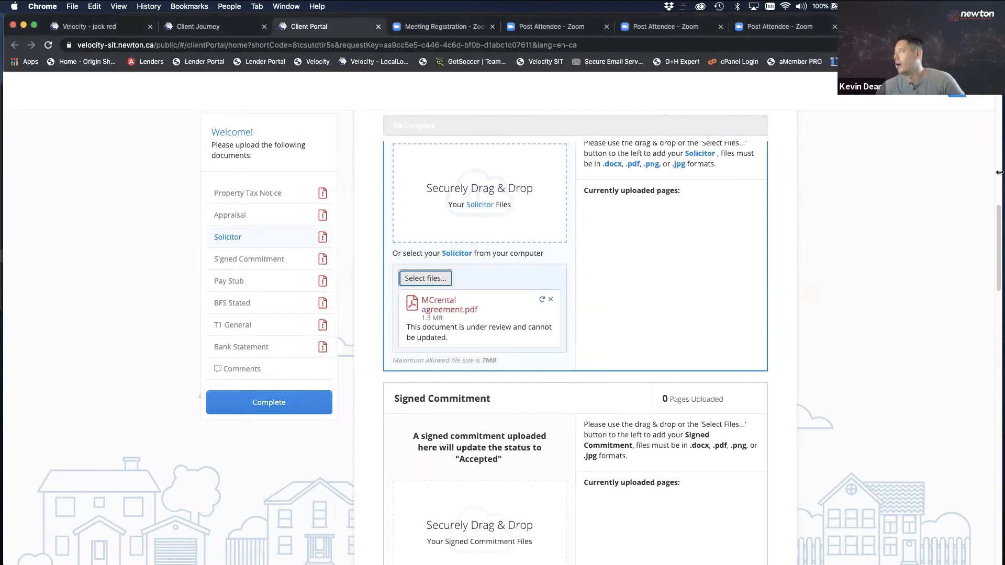
pyautogui.moveTo(998, 221); pyautogui.dragTo(998, 99)
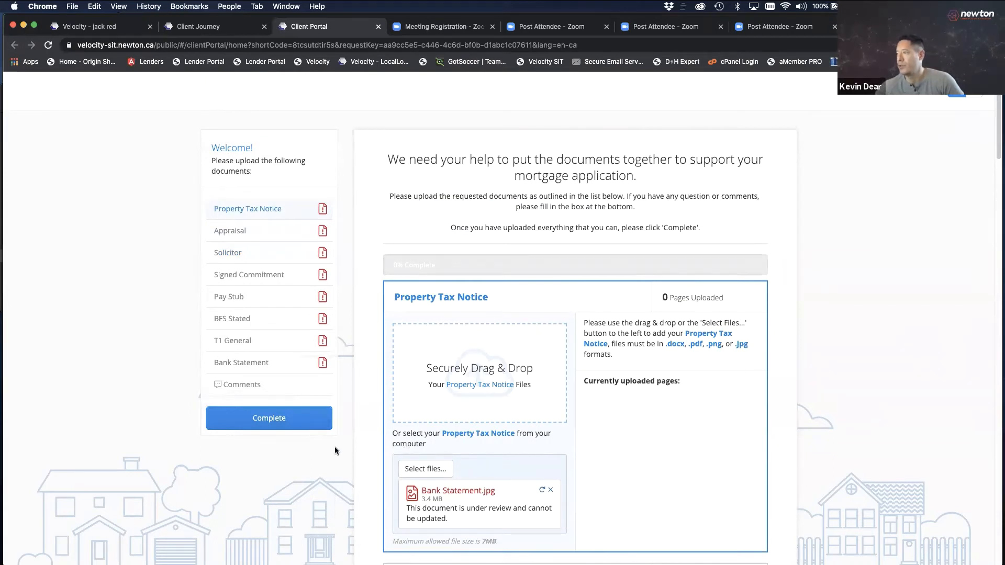
# Mark the client's uploaded documents complete and return to the deal's Conditions & Documents page
pyautogui.click(303, 423)
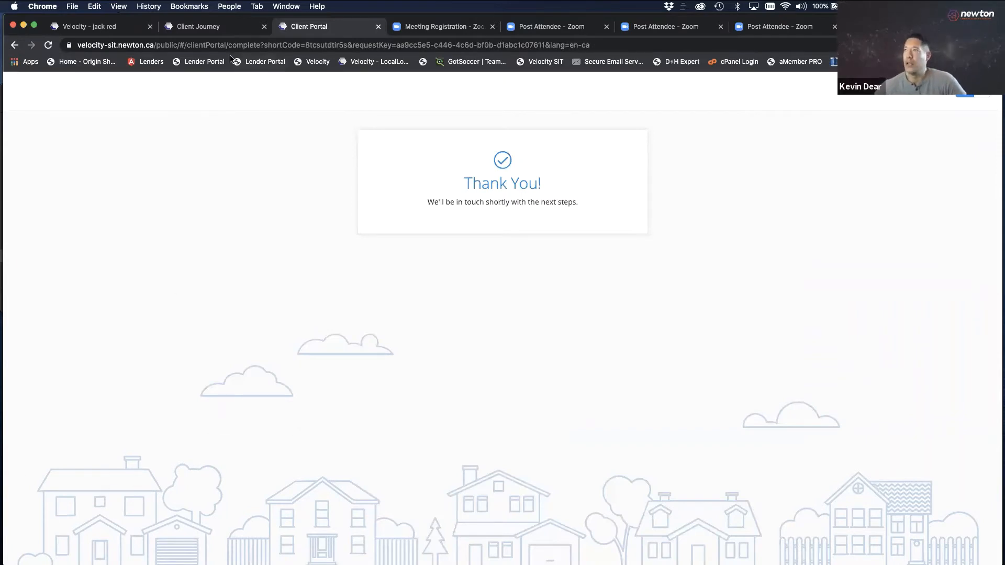
pyautogui.click(100, 28)
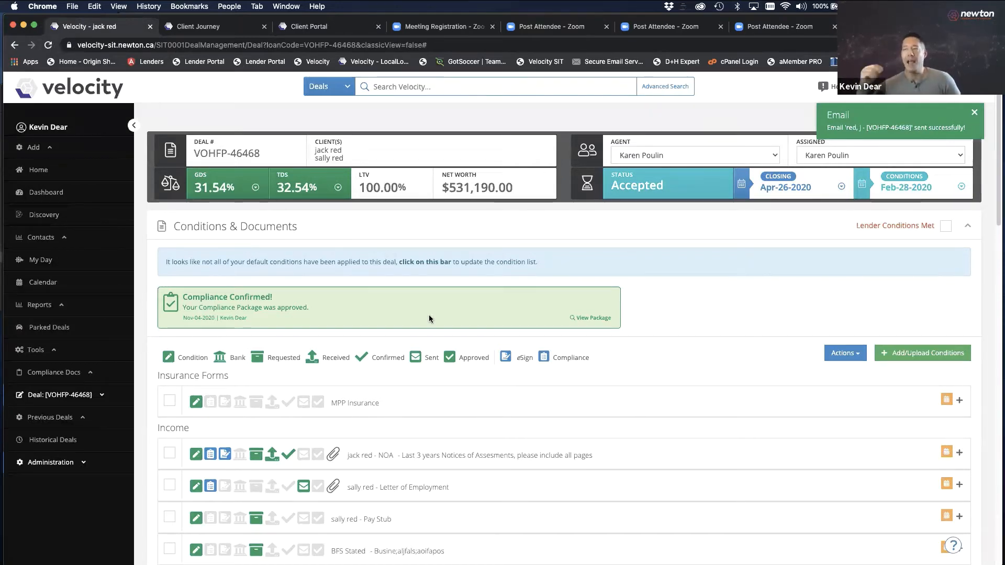
pyautogui.click(199, 26)
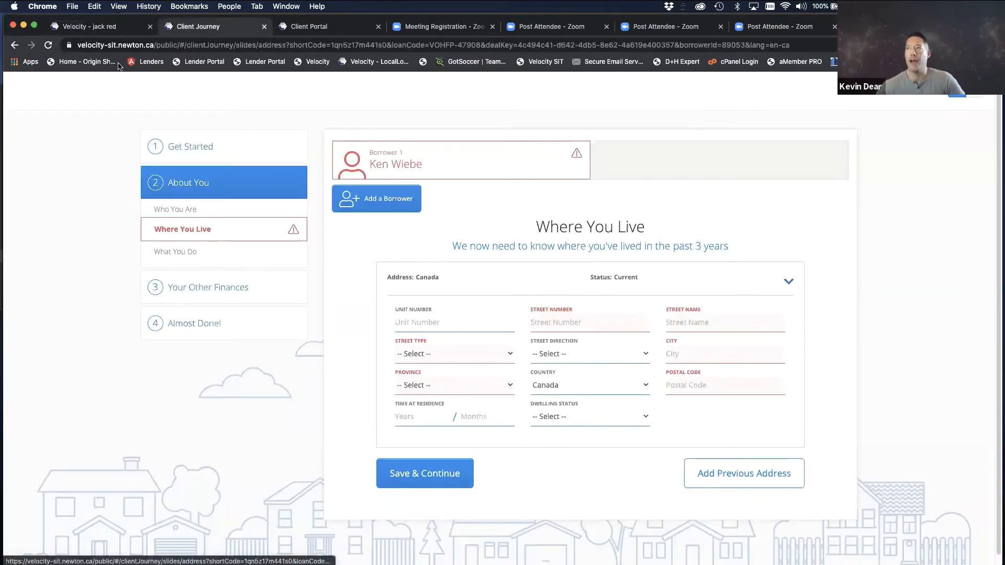
pyautogui.click(118, 26)
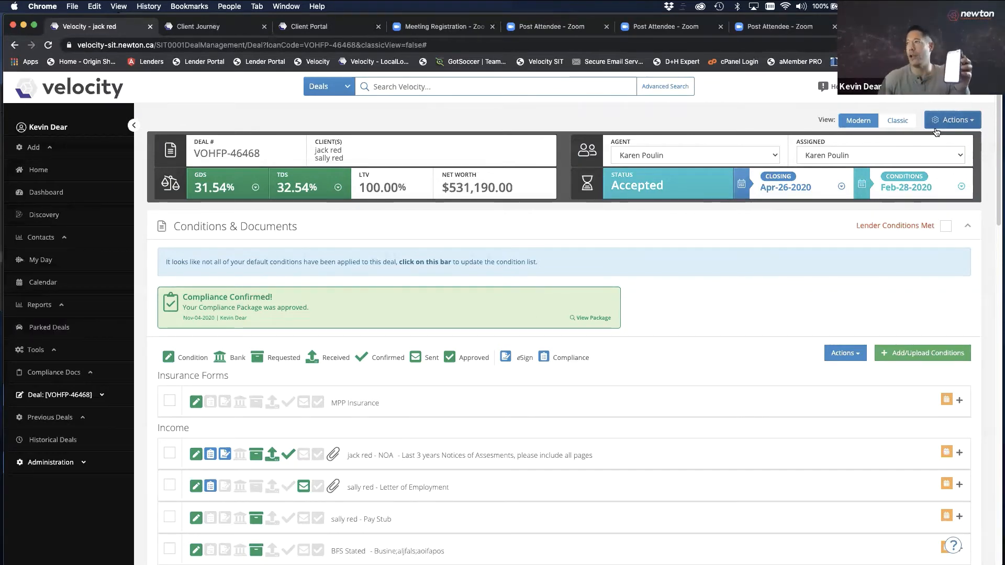
# Show the client portal upload page in a narrow phone-sized browser window and scroll through it
pyautogui.click(353, 27)
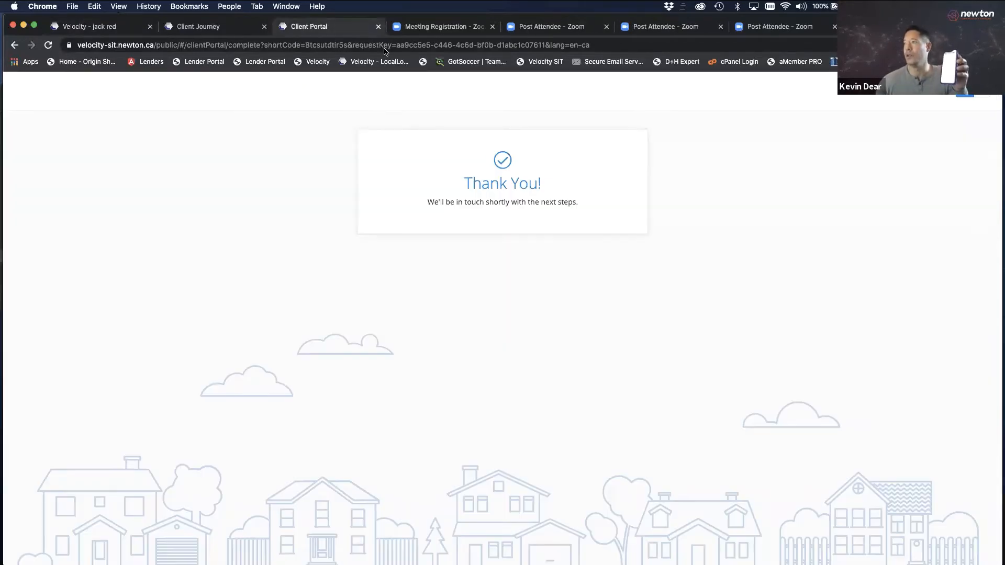
pyautogui.click(879, 26)
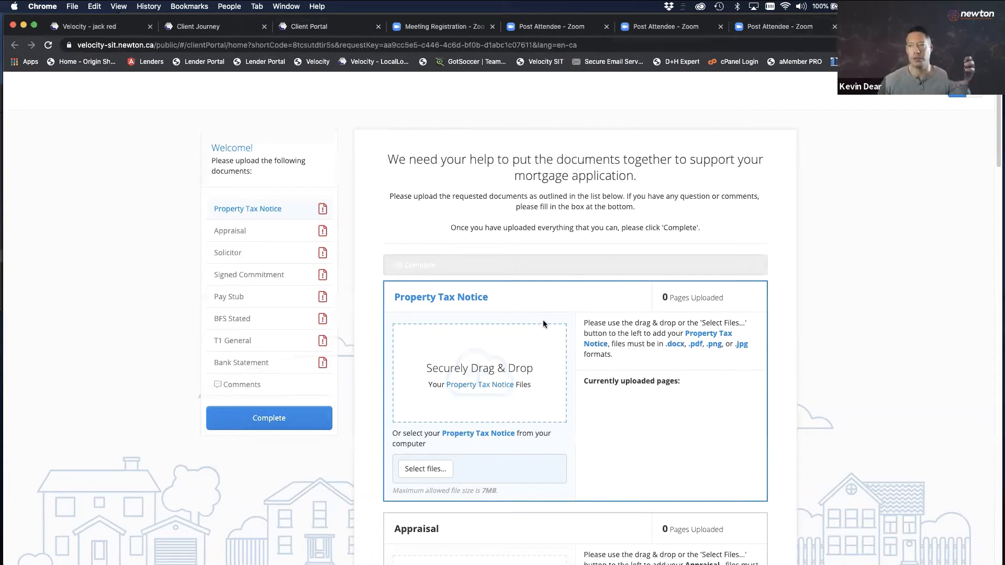
pyautogui.moveTo(999, 247); pyautogui.dragTo(240, 302)
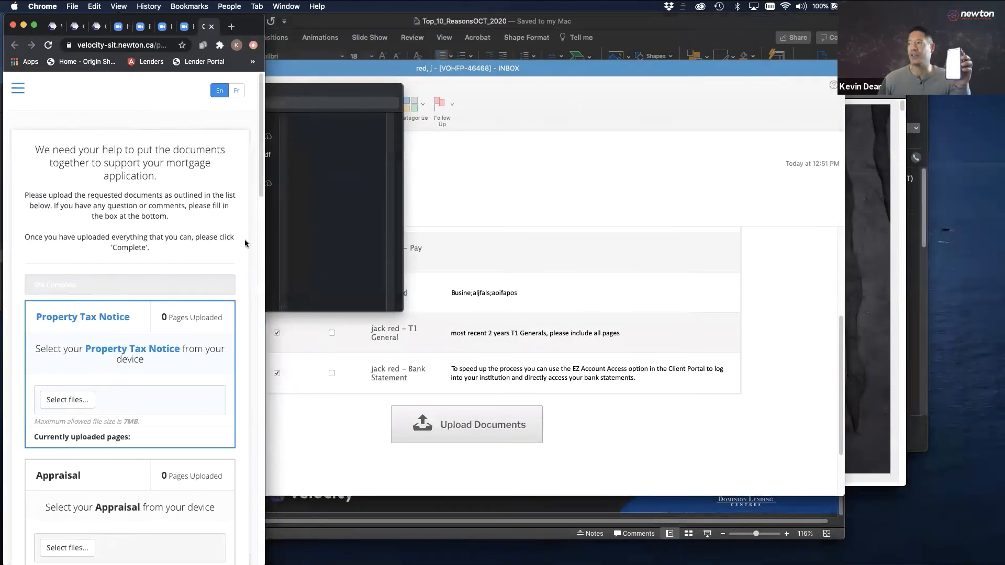
pyautogui.moveTo(240, 19); pyautogui.dragTo(419, 19)
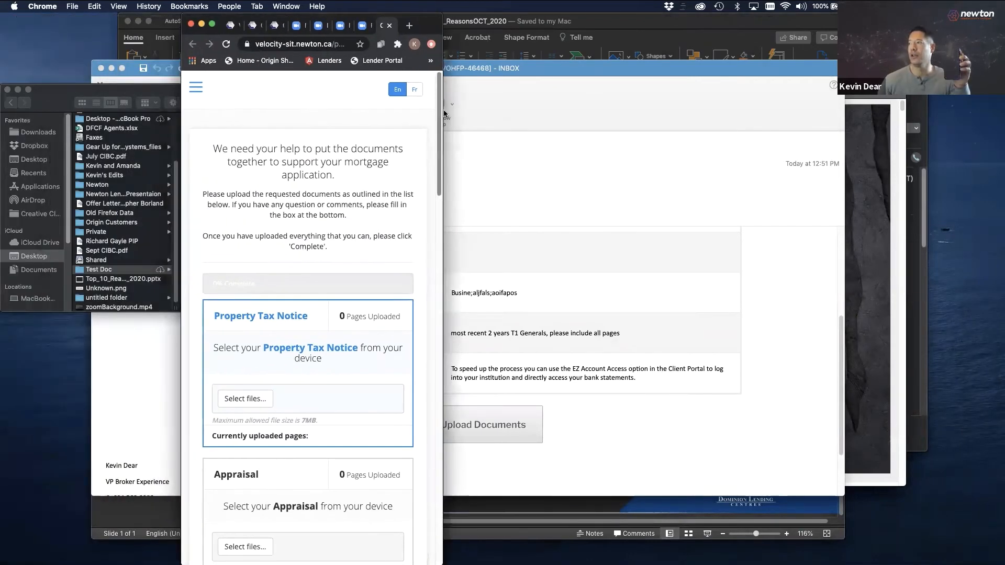
pyautogui.scroll(-5, 429, 140)
pyautogui.scroll(-5, 413, 210)
pyautogui.scroll(6, 428, 202)
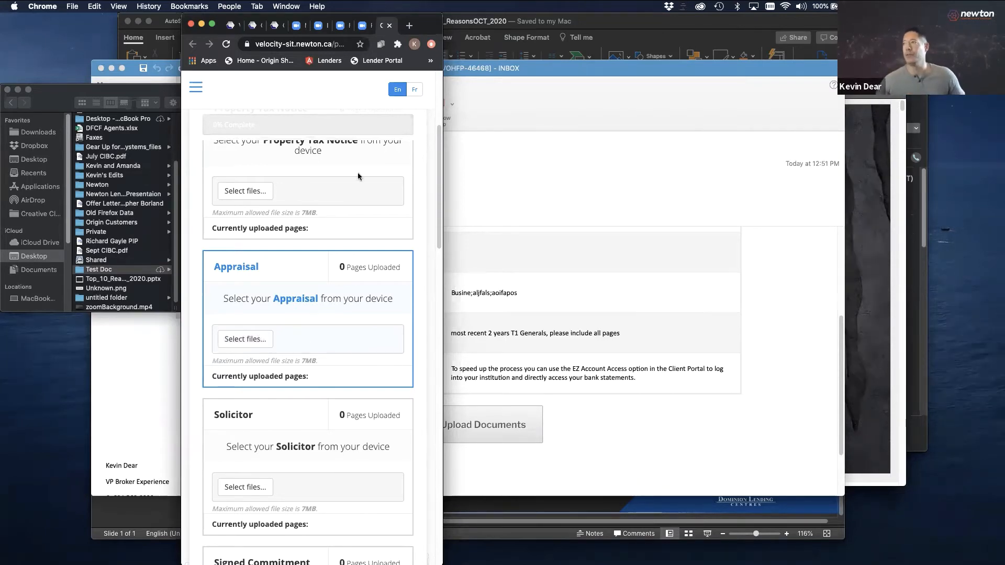
# Restore the browser to full width and return to the deal page
pyautogui.moveTo(442, 119); pyautogui.dragTo(999, 142)
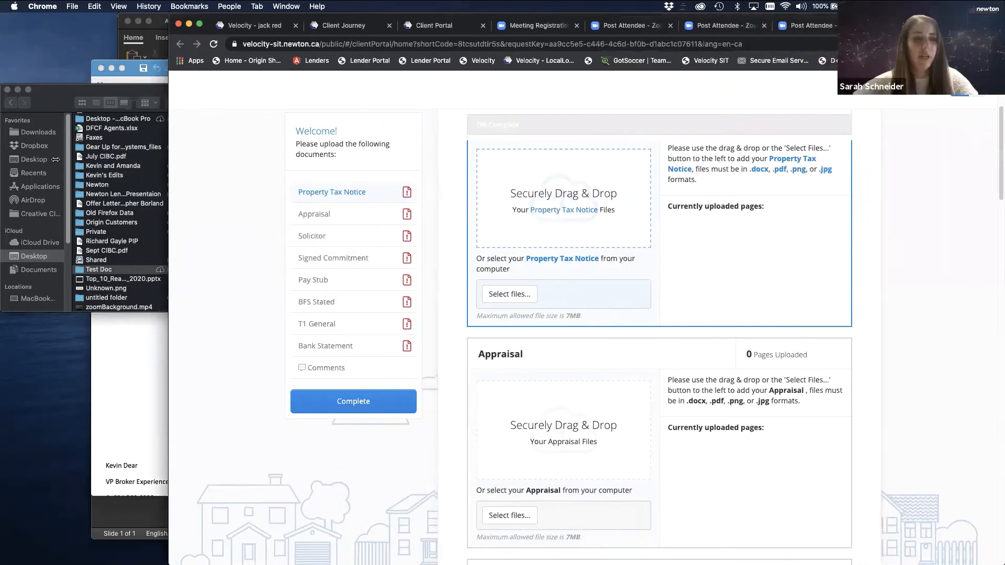
pyautogui.moveTo(179, 159); pyautogui.dragTo(5, 155)
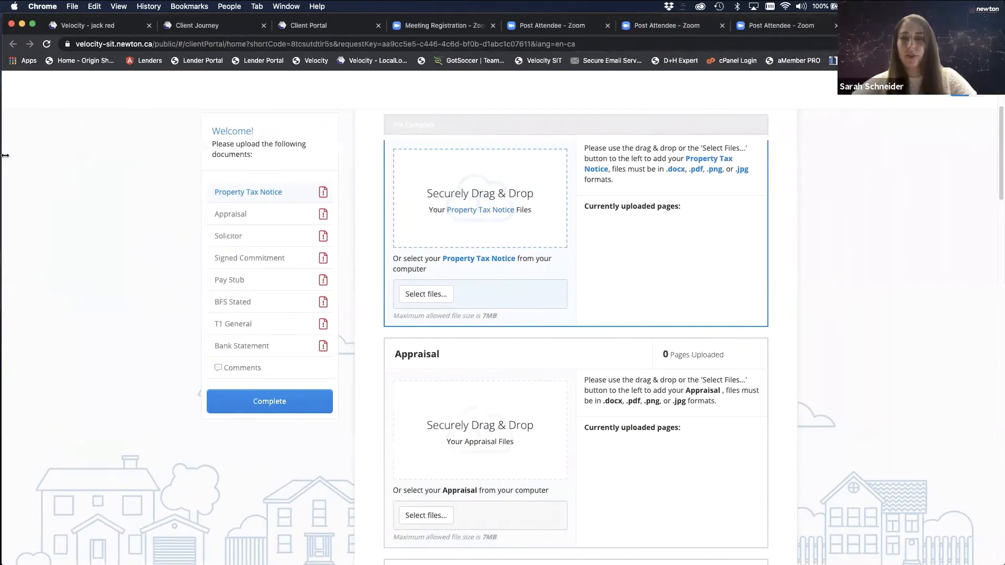
pyautogui.click(112, 25)
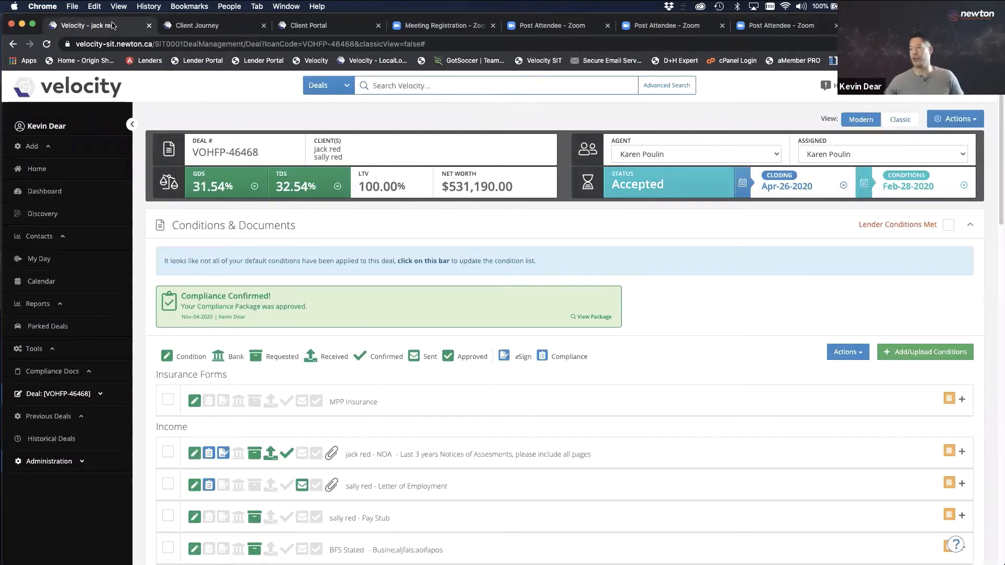
# Reload the deal page and try confirming the Letter of Employment, Property Tax Notice and Appraisal conditions
pyautogui.moveTo(997, 138); pyautogui.dragTo(996, 156)
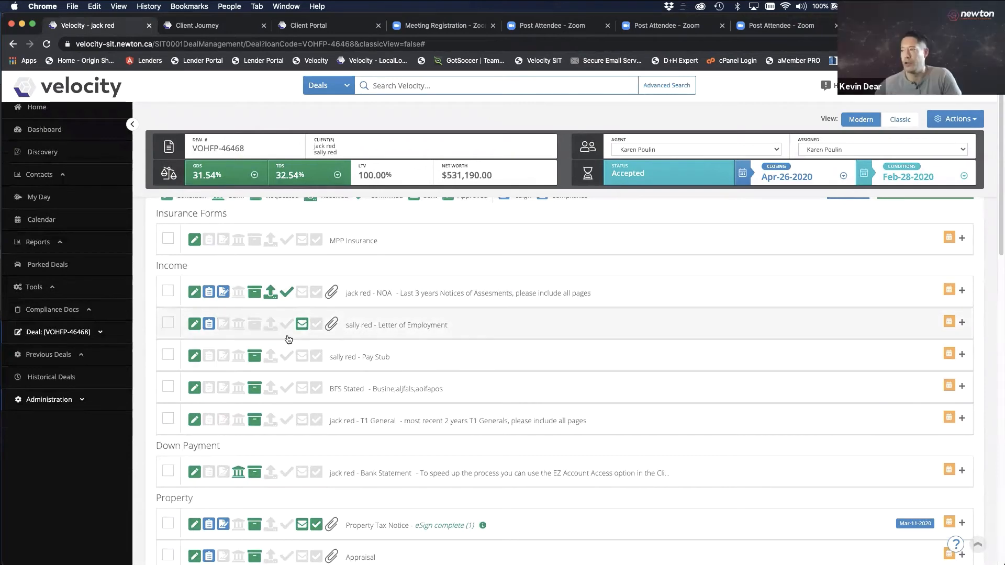
pyautogui.click(499, 44)
pyautogui.press('Return')
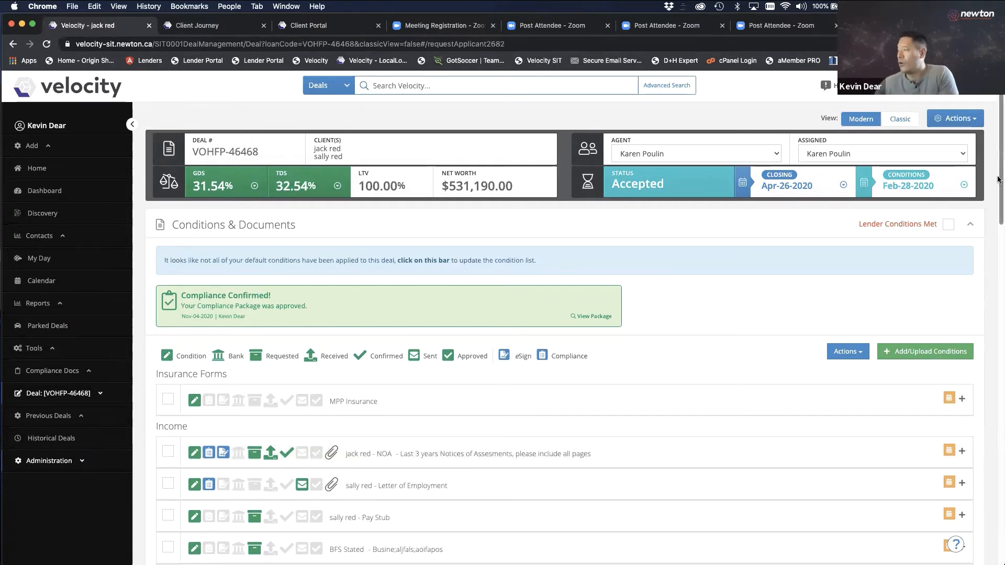
pyautogui.scroll(-3, 993, 192)
pyautogui.scroll(-1, 993, 192)
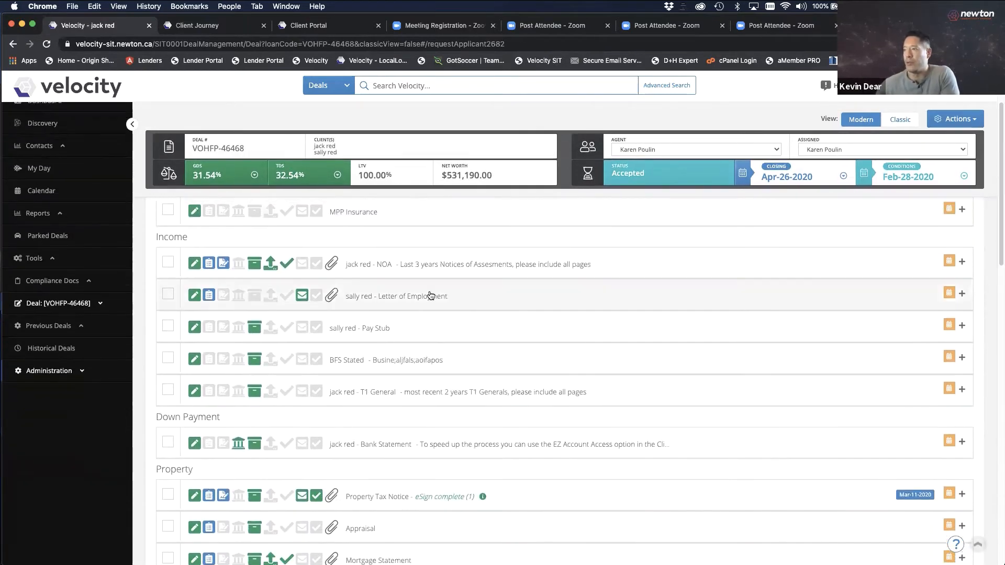
pyautogui.click(294, 297)
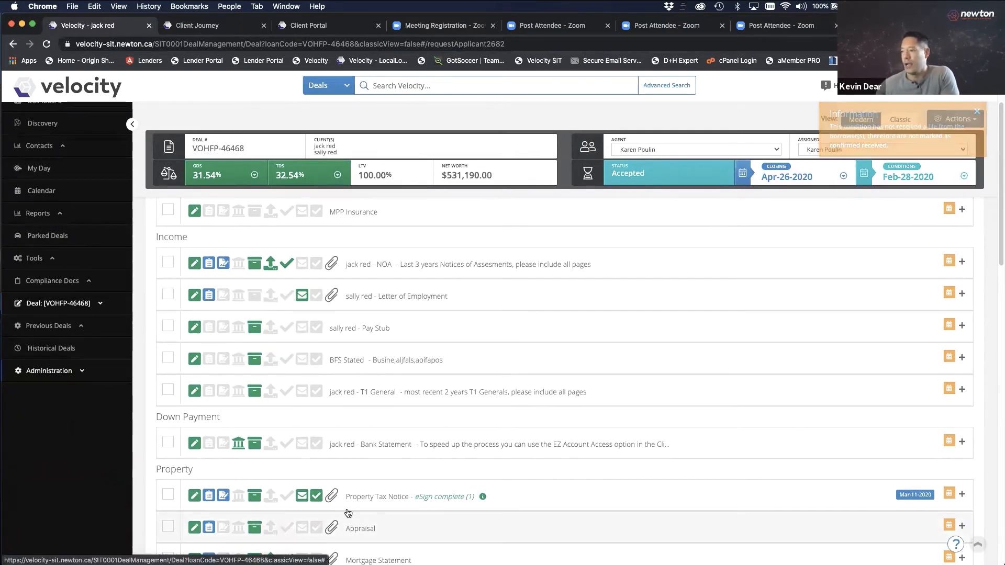
pyautogui.click(289, 497)
pyautogui.click(288, 533)
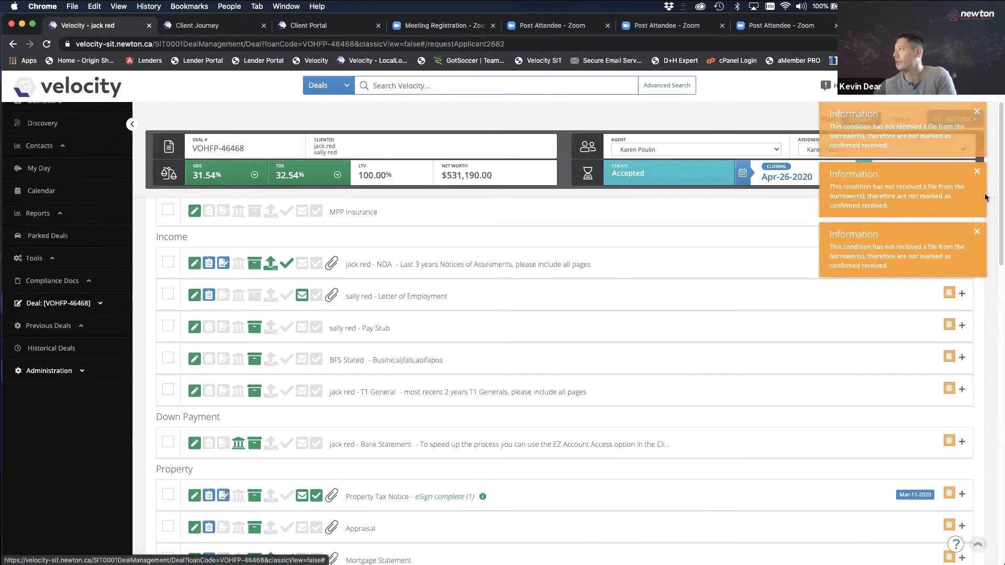
# Dismiss the orange information notices and tick the Appraisal condition under Property
pyautogui.click(978, 175)
pyautogui.click(978, 174)
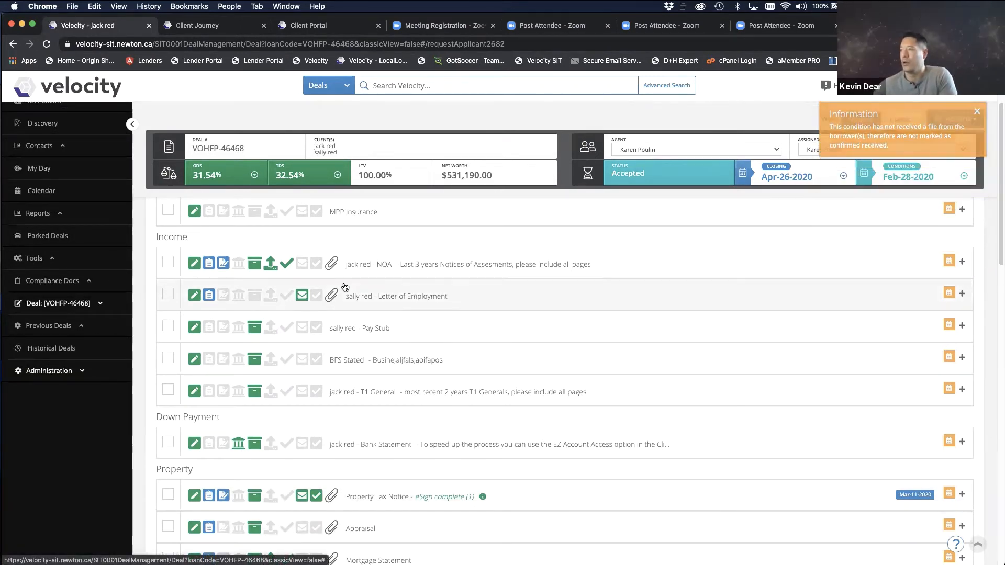
pyautogui.moveTo(999, 260); pyautogui.dragTo(984, 290)
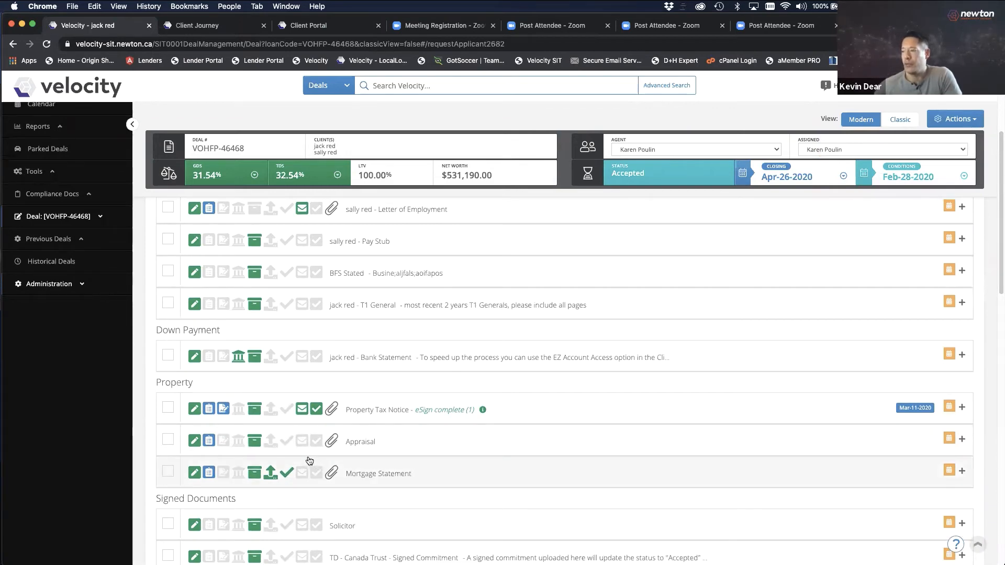
pyautogui.click(166, 441)
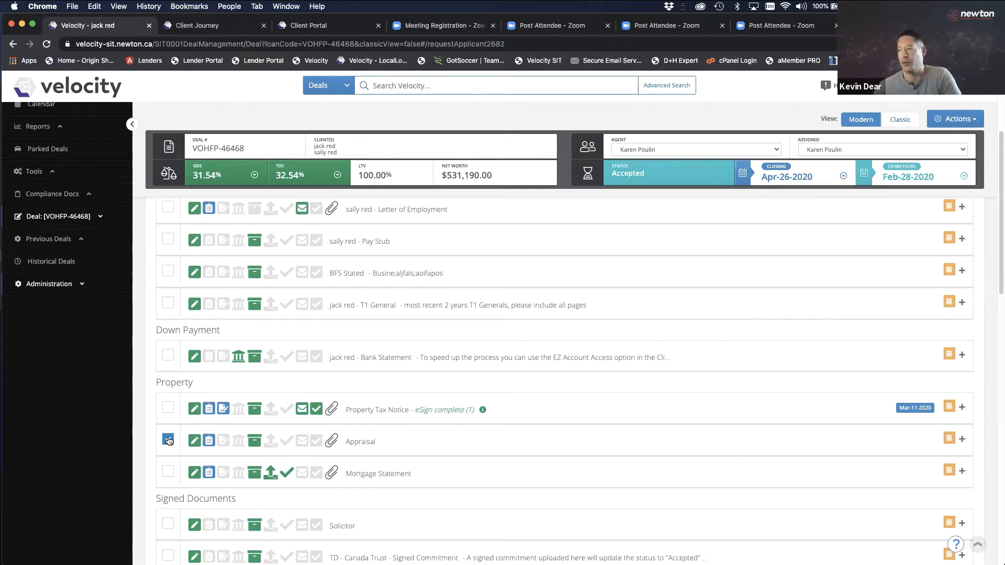
# Expand the Mortgage Statement condition and enter the customer-facing note 'this doc isn't correct'
pyautogui.click(453, 447)
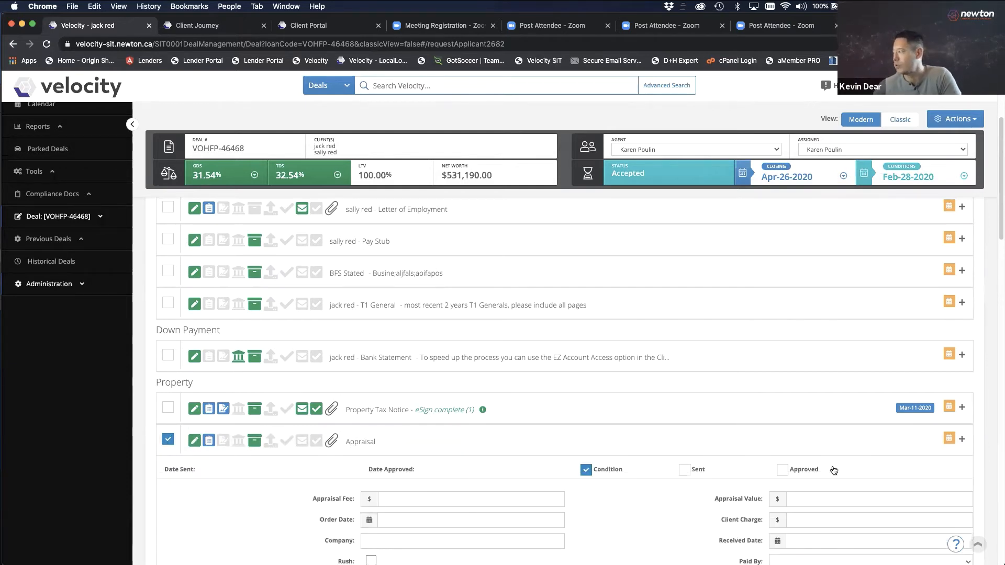
pyautogui.click(459, 457)
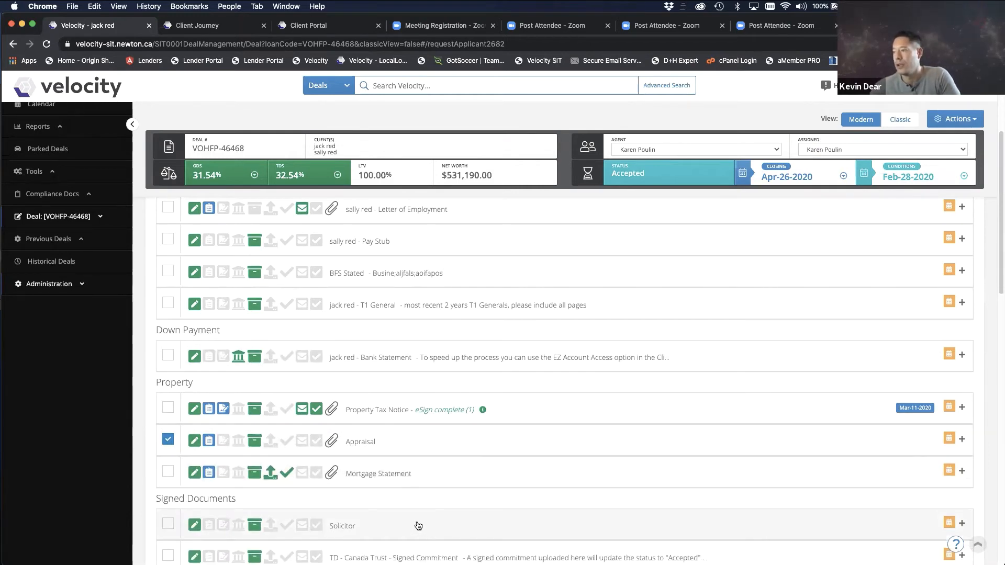
pyautogui.click(431, 483)
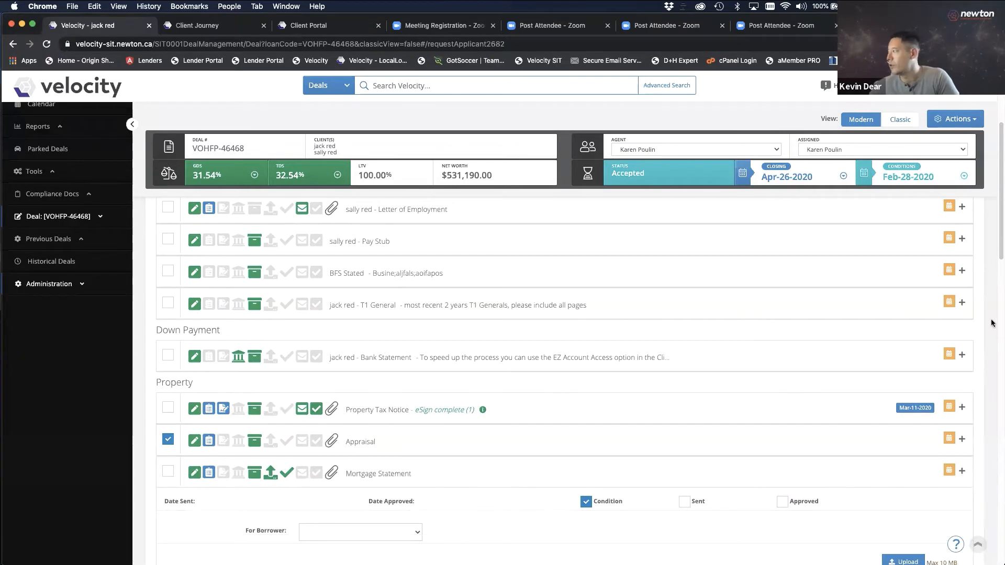
pyautogui.scroll(-2, 988, 303)
pyautogui.scroll(-3, 985, 283)
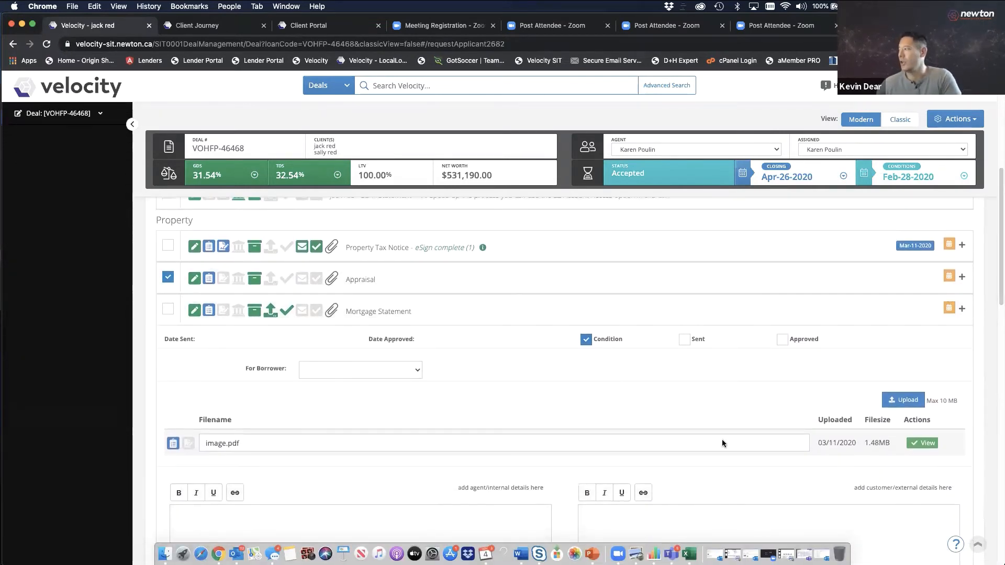
pyautogui.scroll(-3, 985, 303)
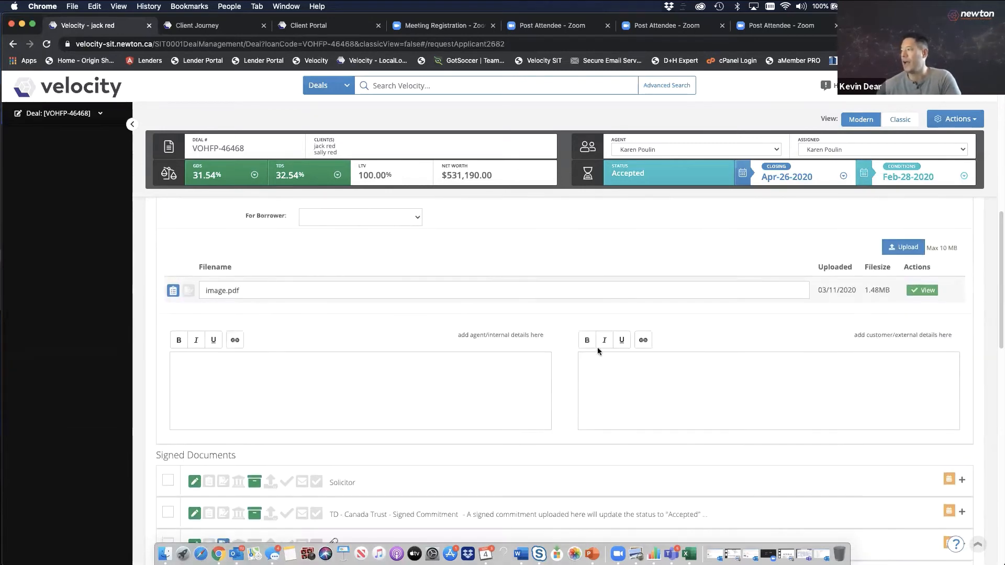
pyautogui.moveTo(843, 332)
pyautogui.mouseDown()
pyautogui.moveTo(928, 333)
pyautogui.moveTo(851, 329)
pyautogui.moveTo(861, 331)
pyautogui.mouseUp()
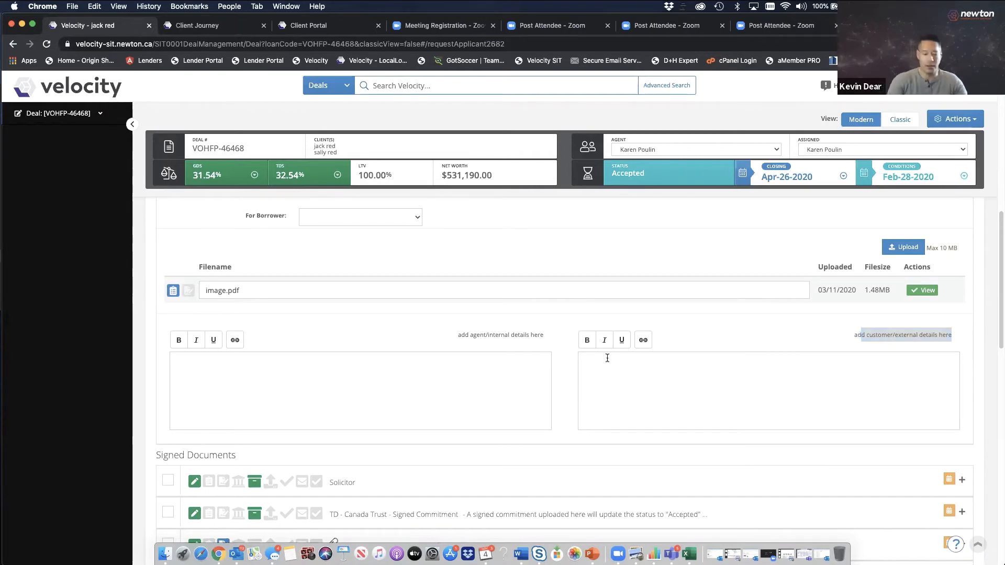
pyautogui.write("this doc isn't correct")
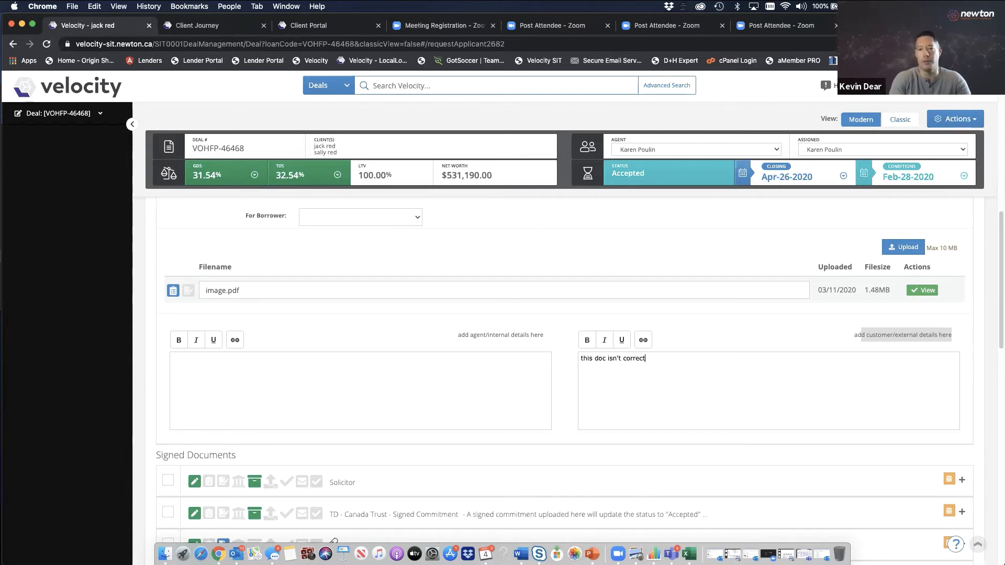
pyautogui.write('y')
pyautogui.press('BackSpace')
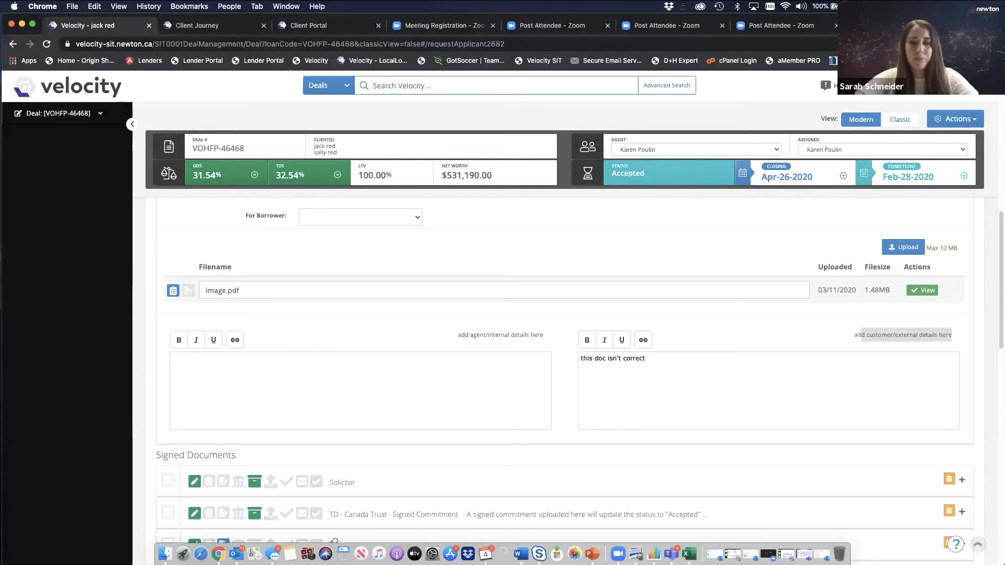
pyautogui.moveTo(998, 262); pyautogui.dragTo(997, 101)
pyautogui.click(707, 270)
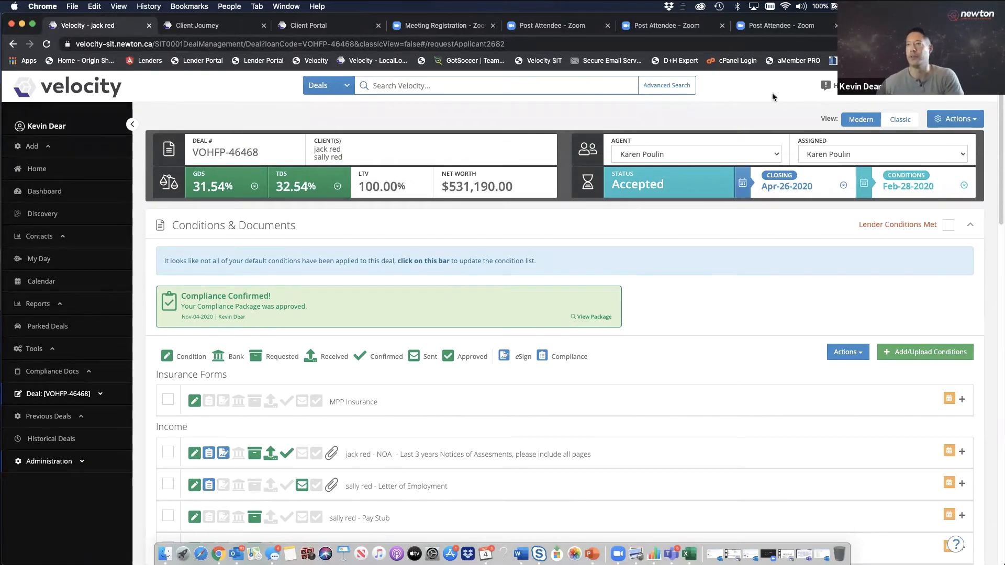
# Go to the Home dashboard showing 798 active and 42 cancelled deals
pyautogui.click(41, 171)
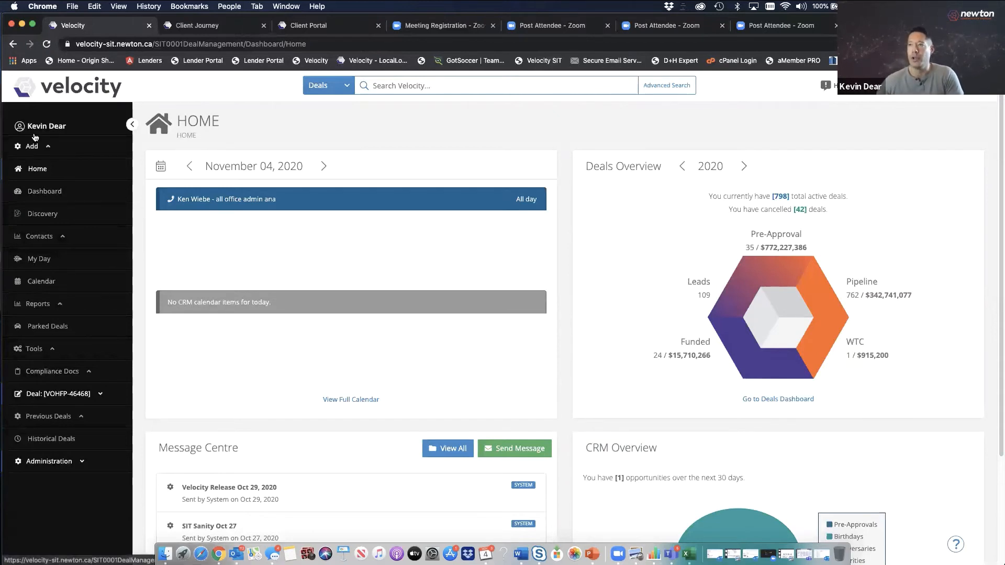
# Start a new Client Experience from the sidebar's Add menu
pyautogui.click(53, 150)
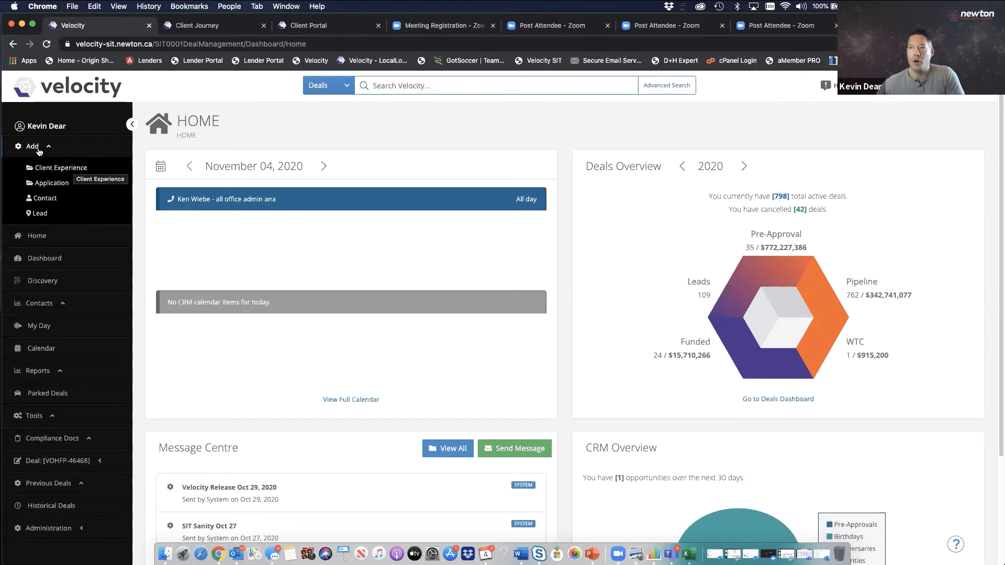
pyautogui.click(61, 168)
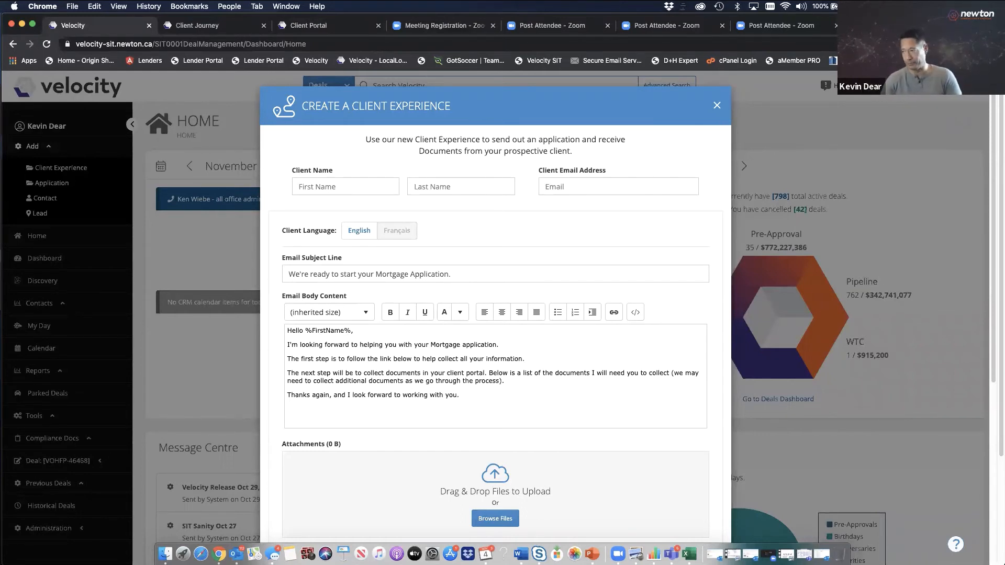
# Enter the client's first name, last name and e-mail address
pyautogui.click(351, 185)
pyautogui.press('Tab')
pyautogui.press('Tab')
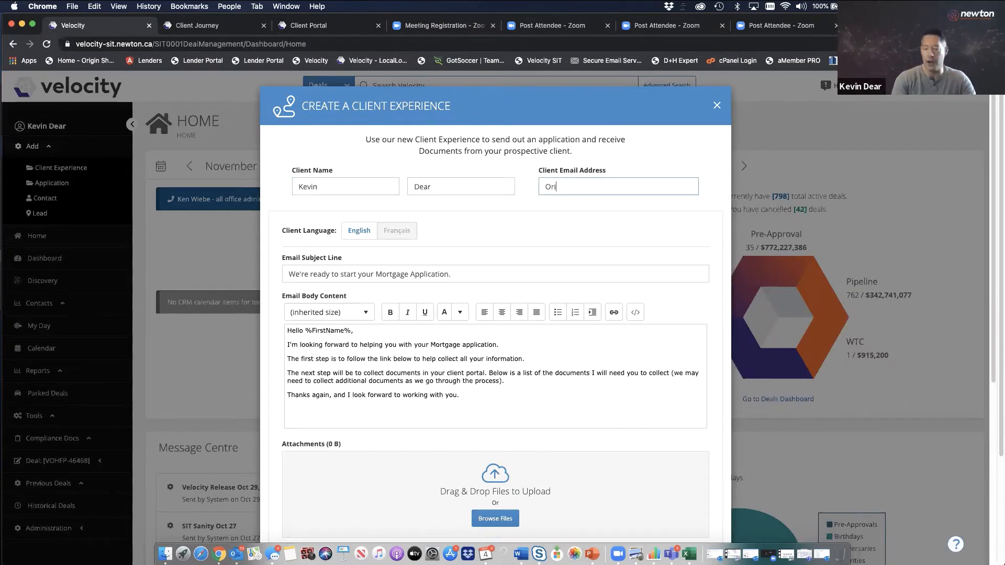
pyautogui.press('BackSpace')
pyautogui.press('BackSpace')
pyautogui.press('BackSpace')
pyautogui.press('BackSpace')
pyautogui.press('BackSpace')
pyautogui.press('BackSpace')
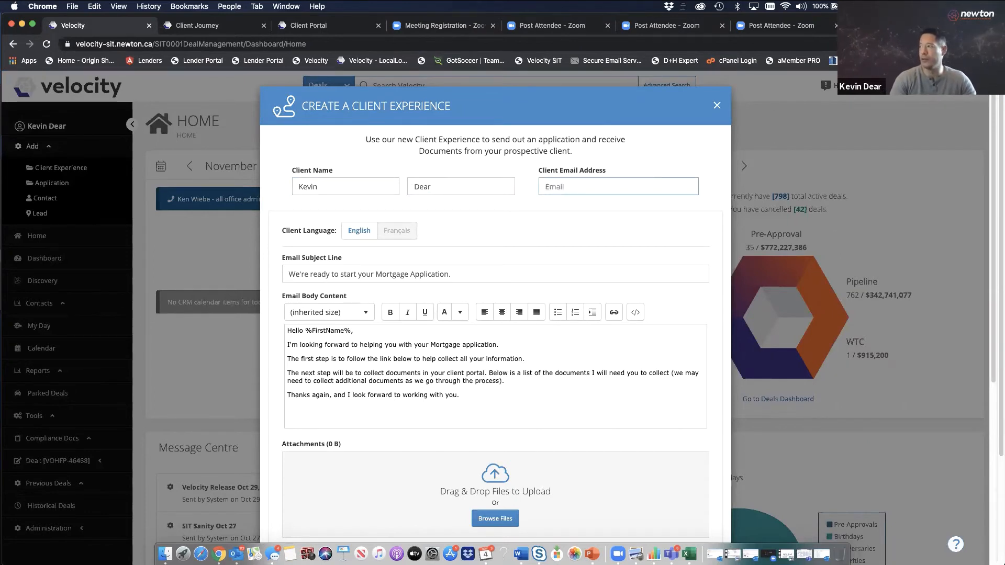
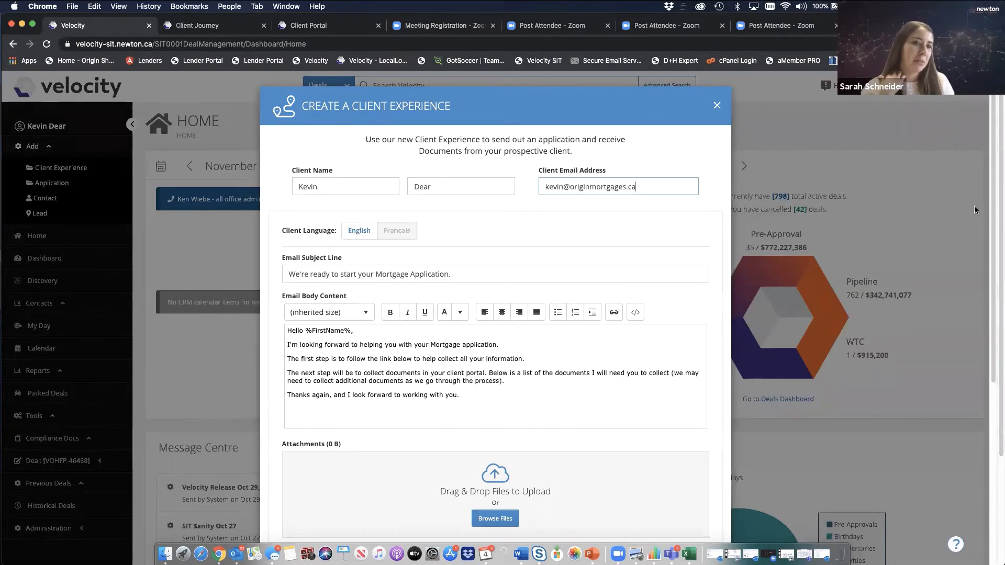
pyautogui.moveTo(990, 196); pyautogui.dragTo(980, 245)
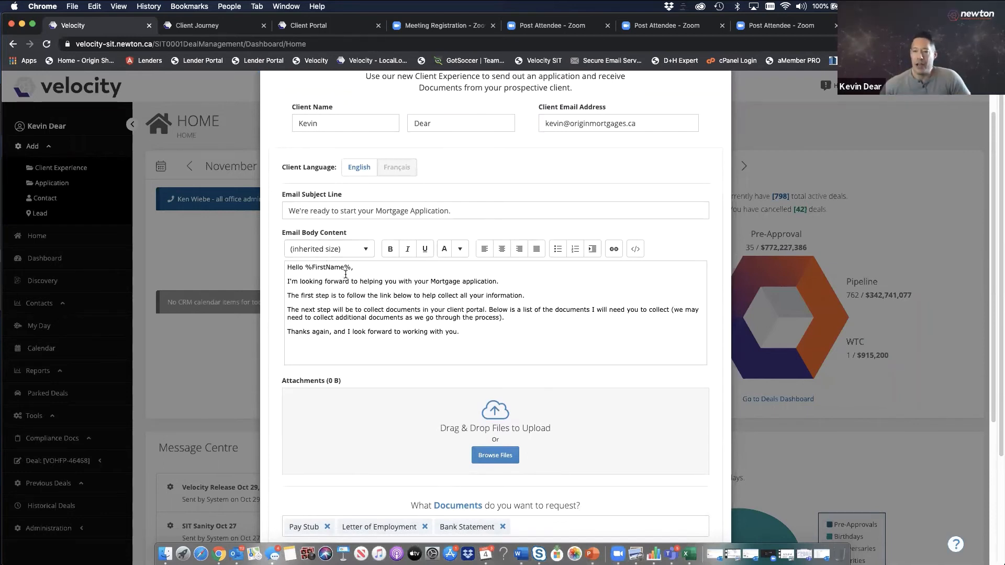
# Insert 'Great chatting with you.' at the start of the email body's second line
pyautogui.click(287, 281)
pyautogui.write('Great chatt')
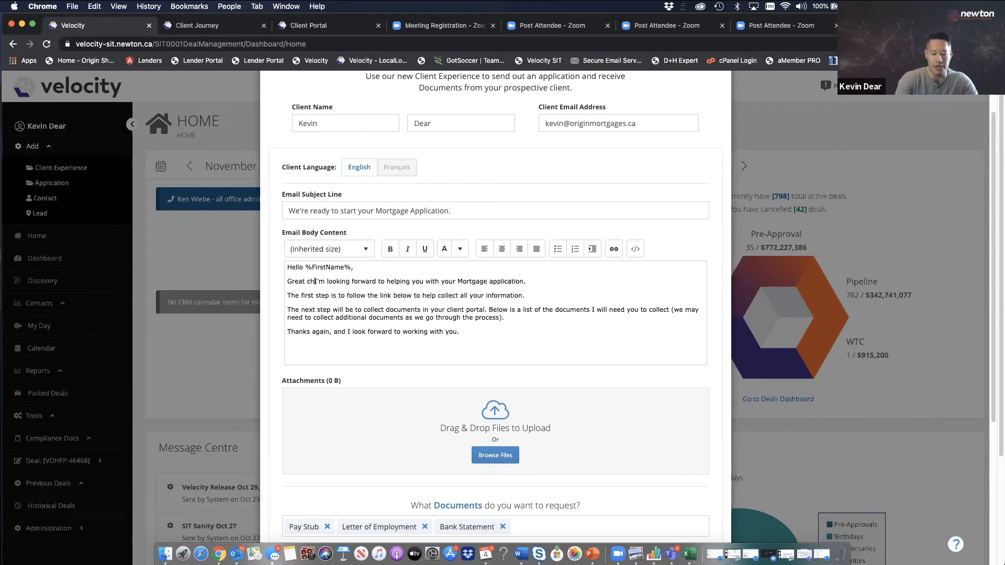
pyautogui.write('ing with youy')
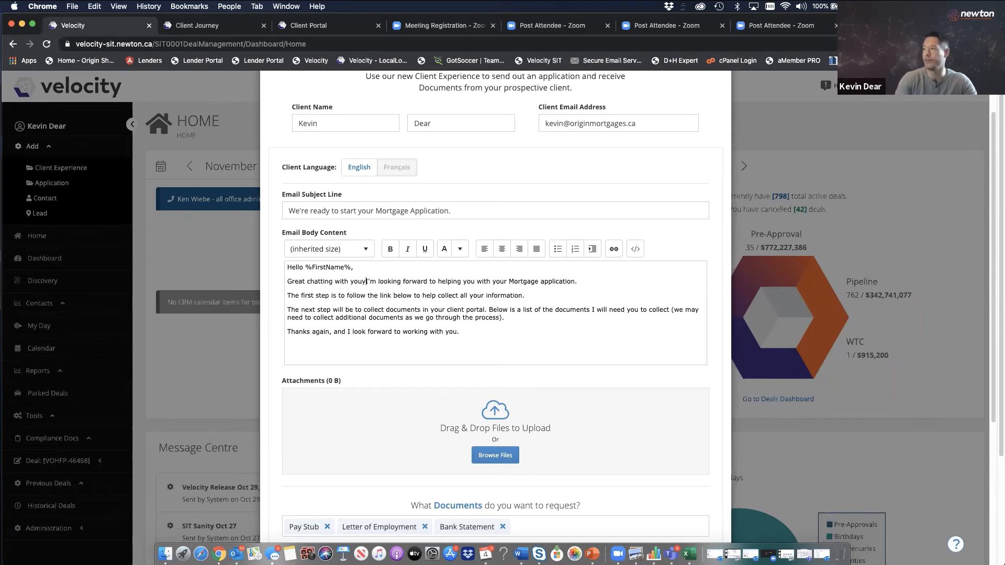
pyautogui.press('BackSpace')
pyautogui.write('.')
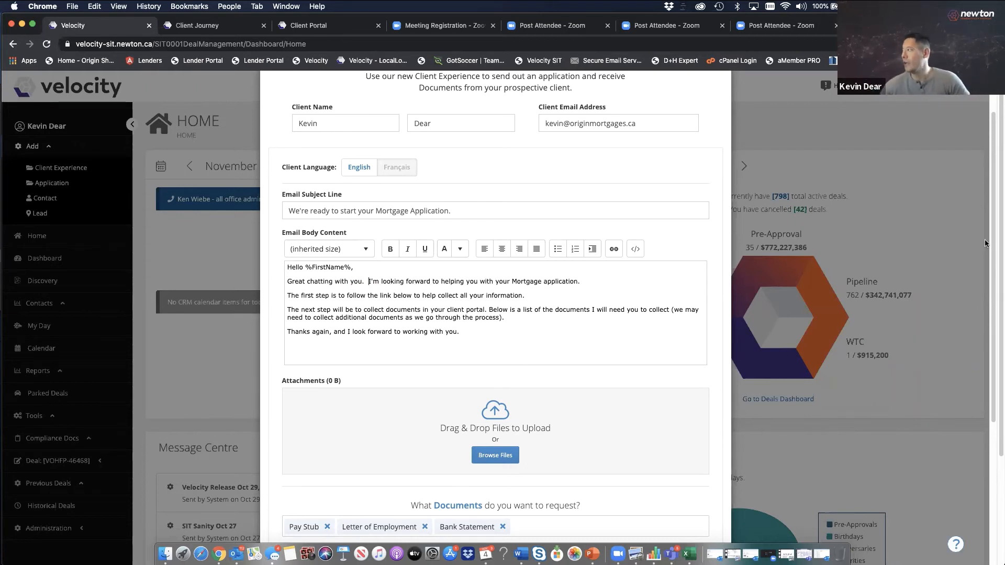
pyautogui.scroll(-3, 962, 334)
pyautogui.scroll(-3, 952, 350)
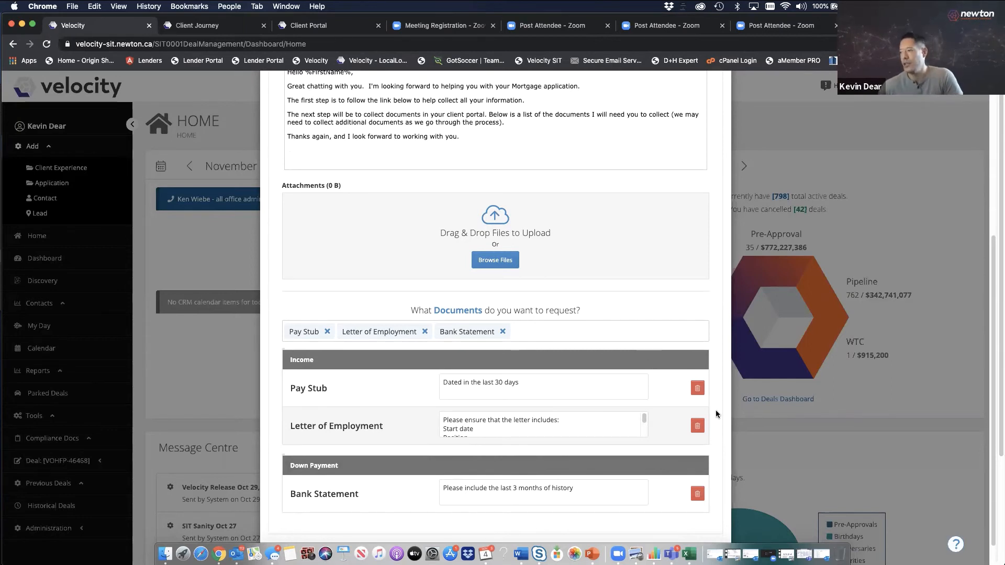
# Remove Bank Statement and add Mortgage Statement and Property Assessment to the requested documents
pyautogui.click(697, 493)
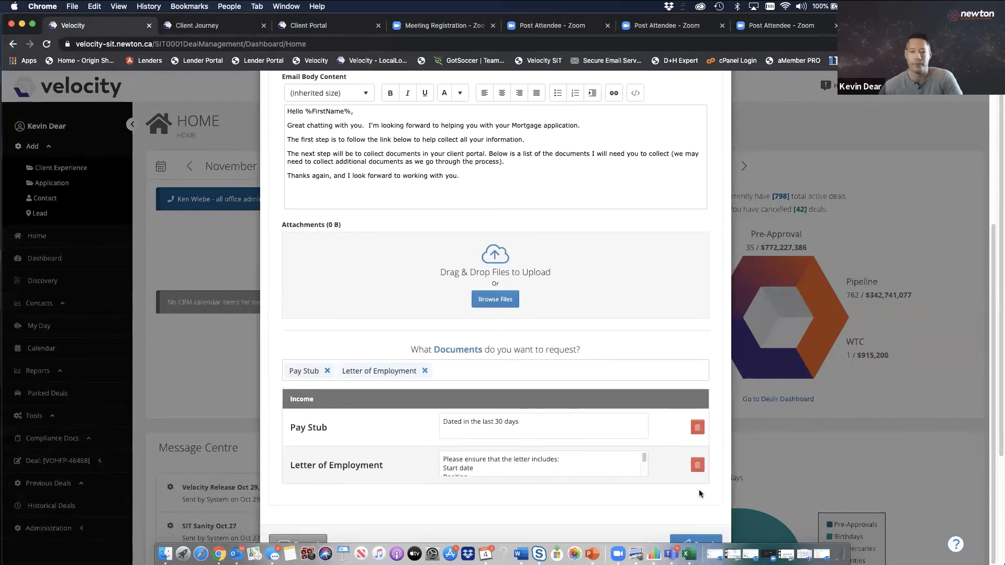
pyautogui.click(520, 373)
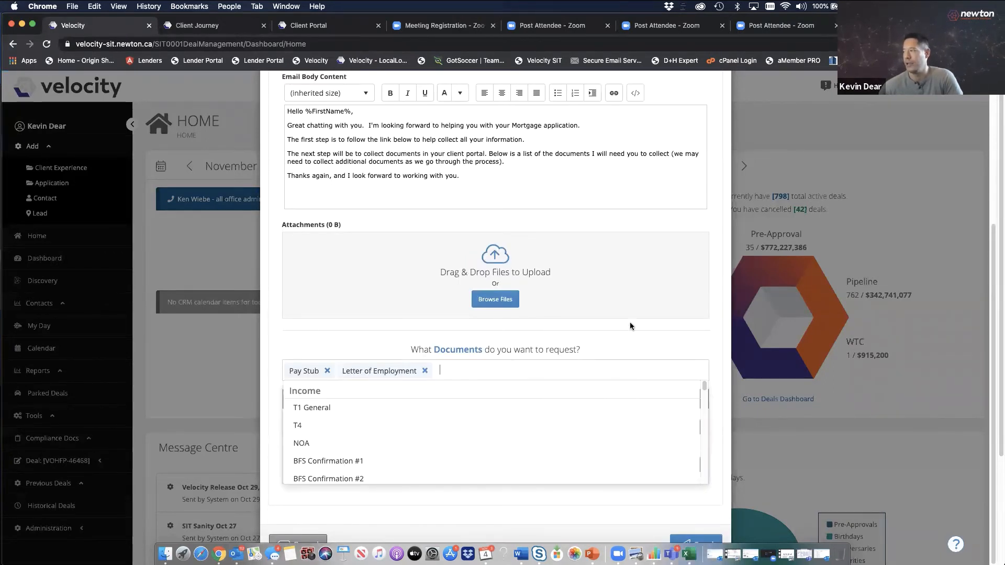
pyautogui.moveTo(703, 386); pyautogui.dragTo(698, 407)
pyautogui.click(314, 399)
pyautogui.click(534, 372)
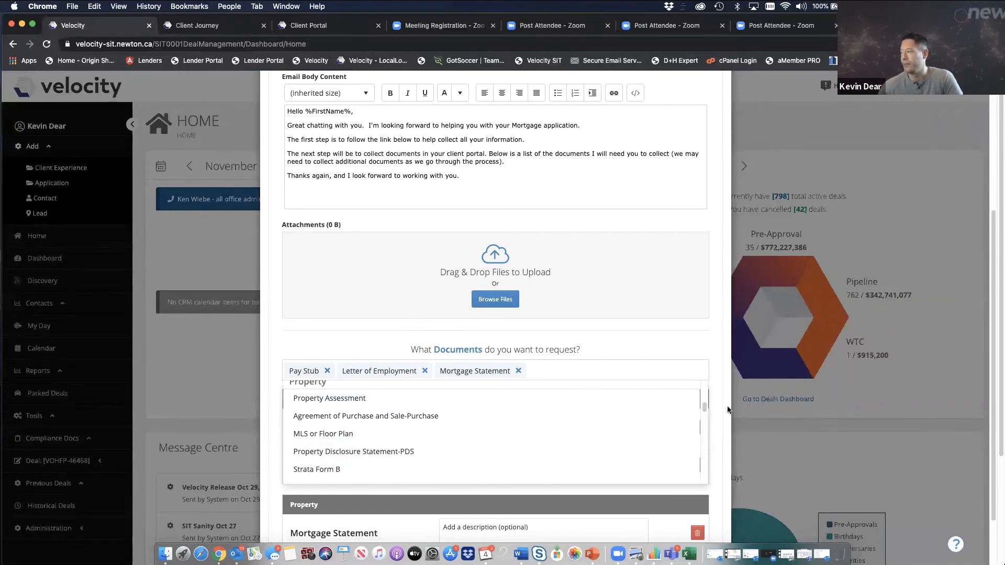
pyautogui.click(486, 398)
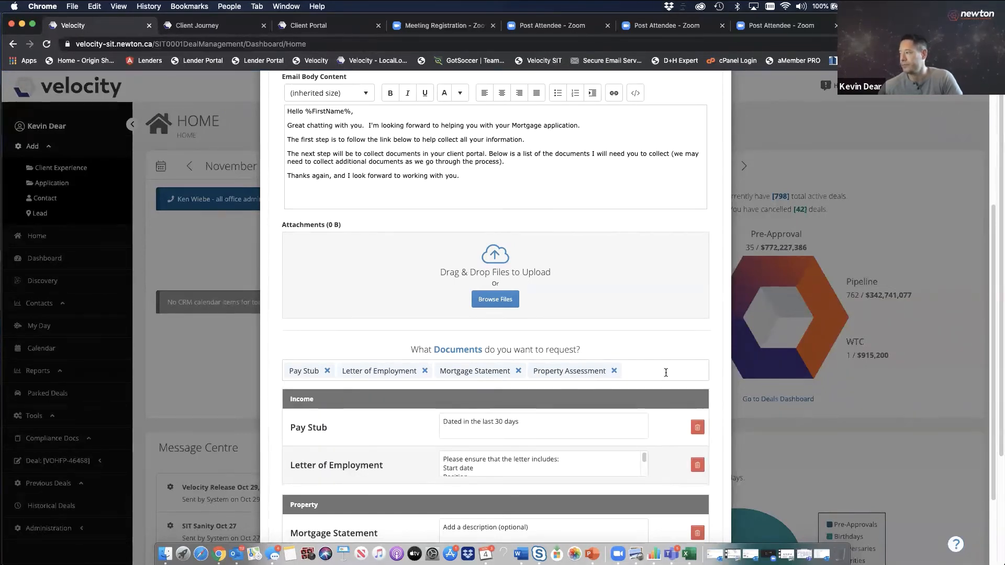
pyautogui.moveTo(702, 407); pyautogui.dragTo(701, 415)
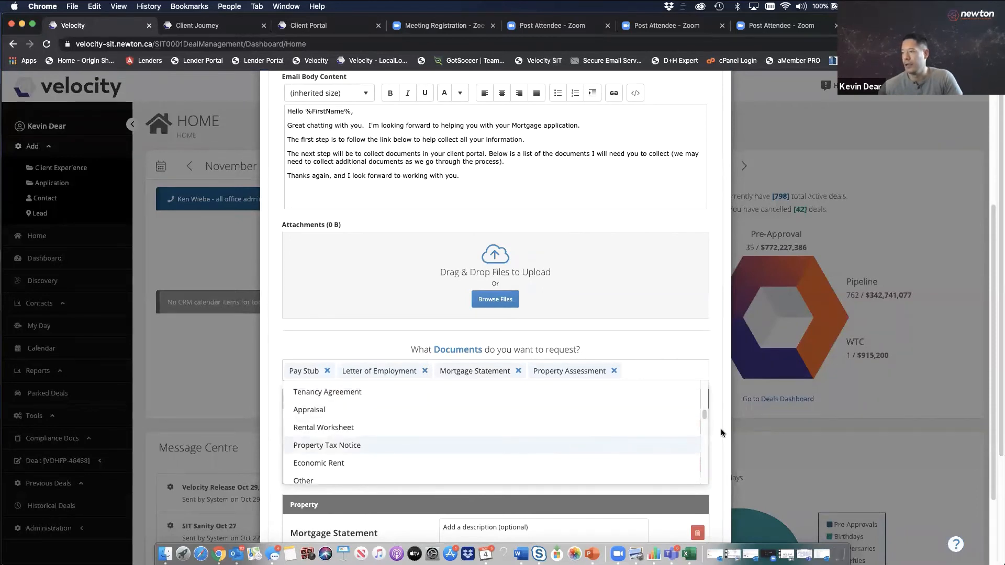
pyautogui.moveTo(702, 413)
pyautogui.mouseDown()
pyautogui.moveTo(701, 381)
pyautogui.moveTo(698, 400)
pyautogui.mouseUp()
# Add Tenancy Agreement to the requested documents and send the Client Experience email
pyautogui.scroll(-6, 687, 413)
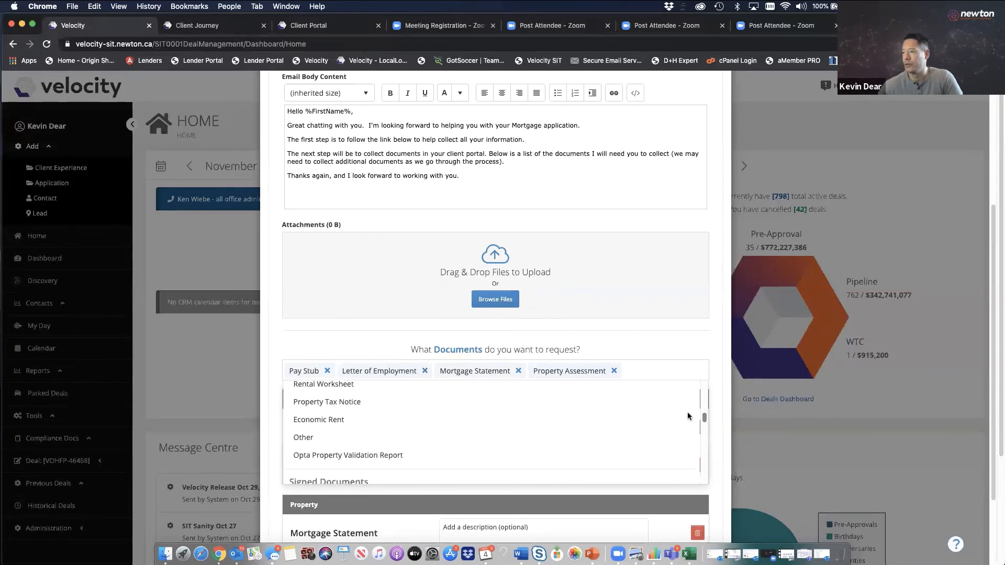
pyautogui.scroll(-4, 684, 418)
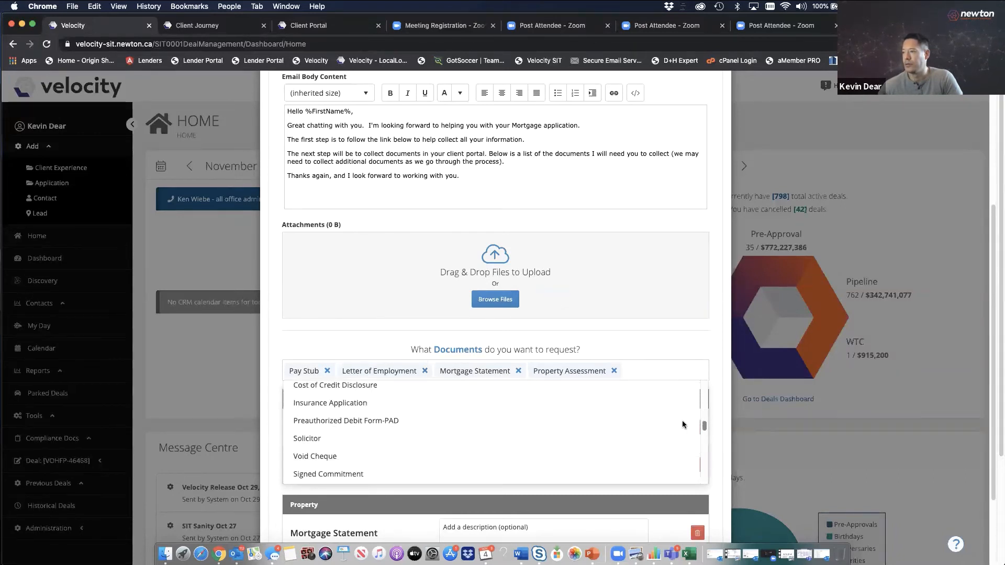
pyautogui.scroll(8, 682, 419)
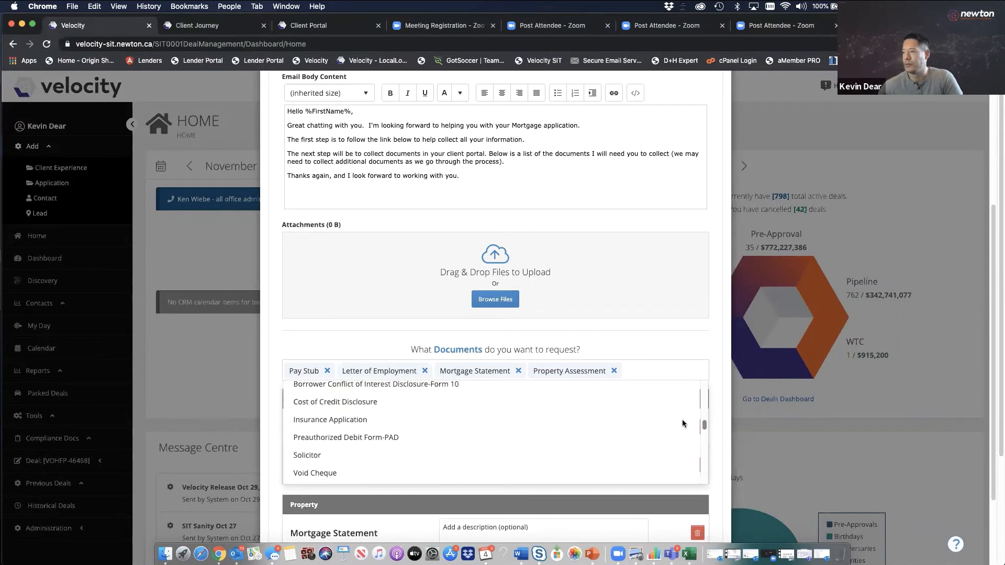
pyautogui.scroll(-1, 685, 410)
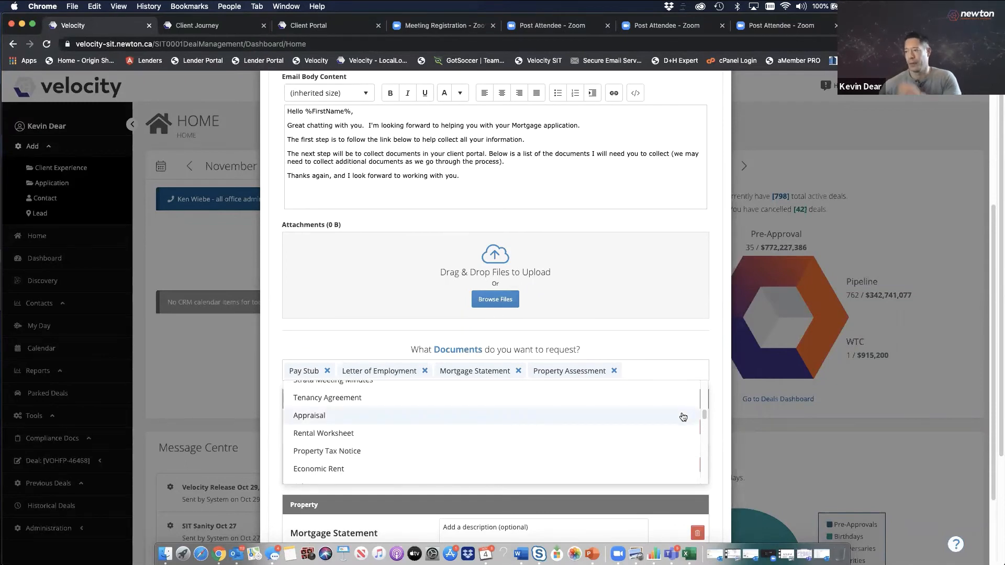
pyautogui.click(339, 400)
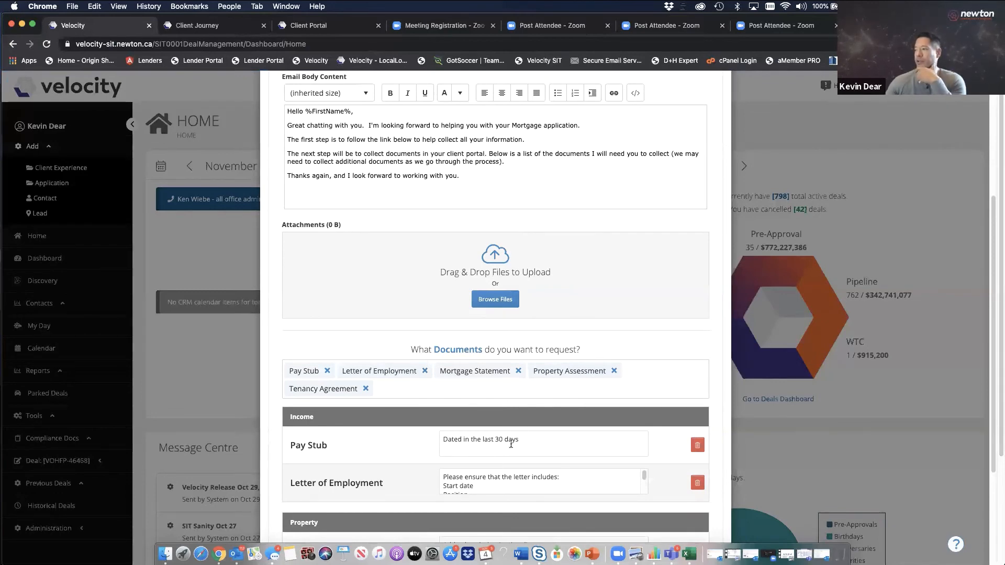
pyautogui.scroll(-5, 971, 328)
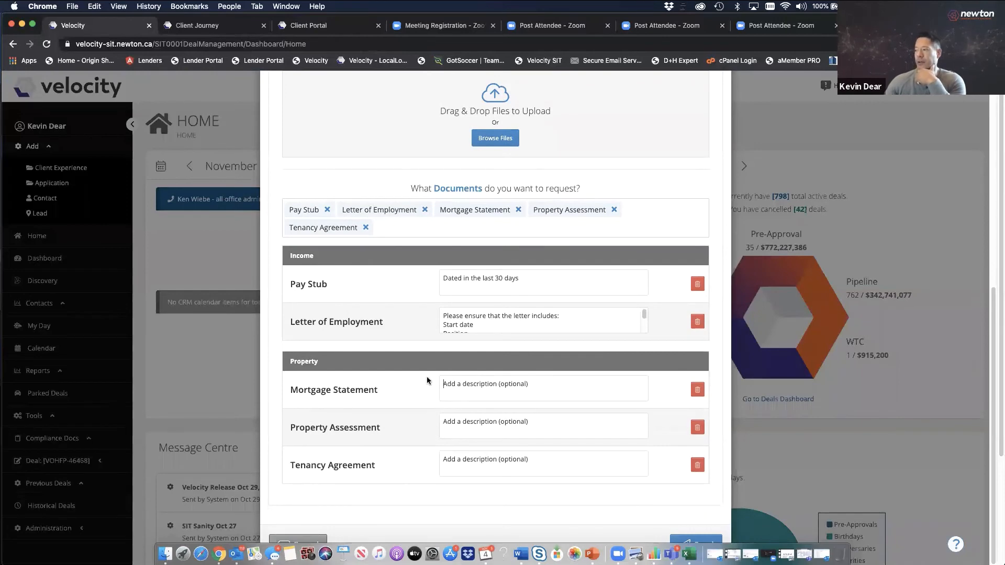
pyautogui.click(509, 390)
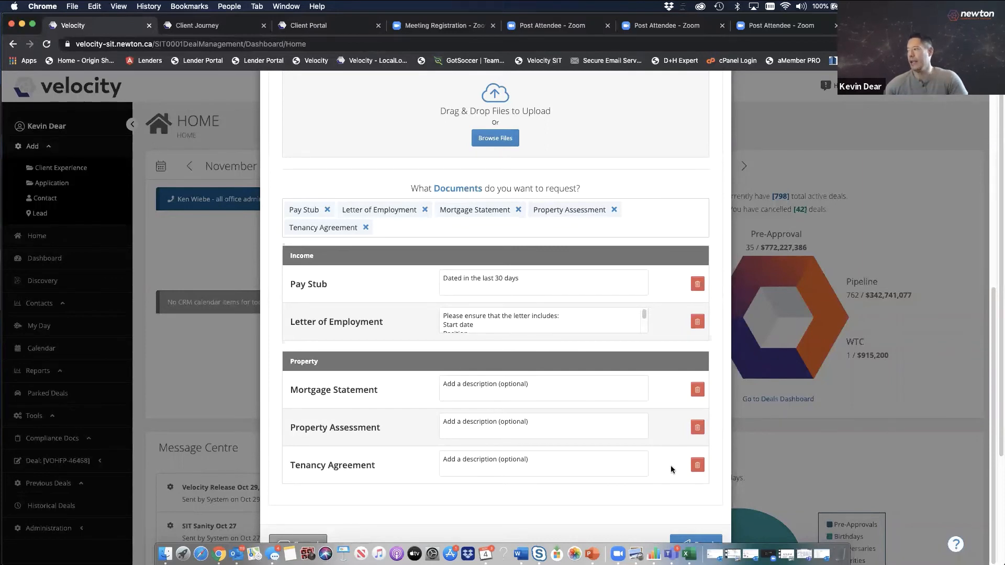
pyautogui.click(710, 540)
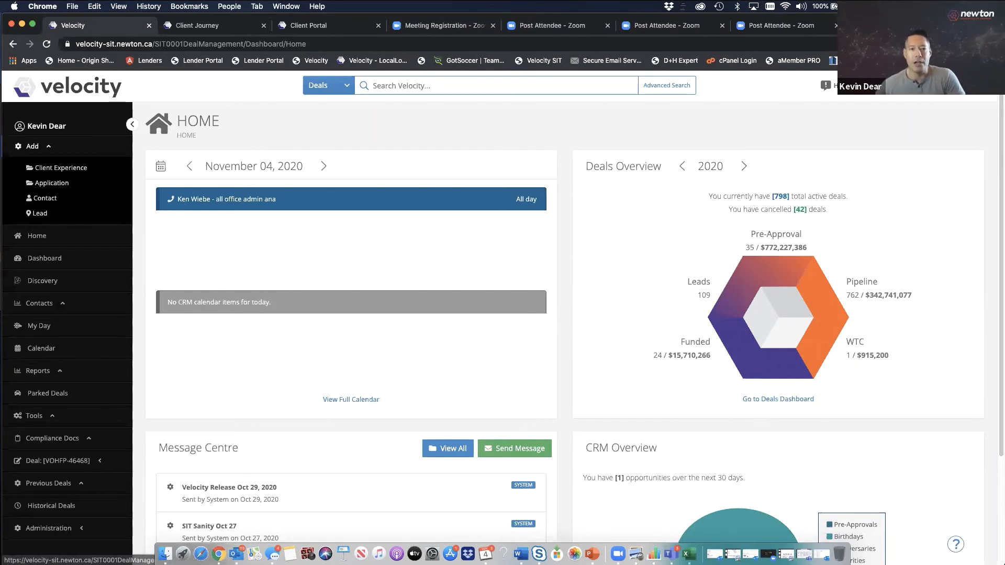
pyautogui.moveTo(445, 168); pyautogui.dragTo(311, 95)
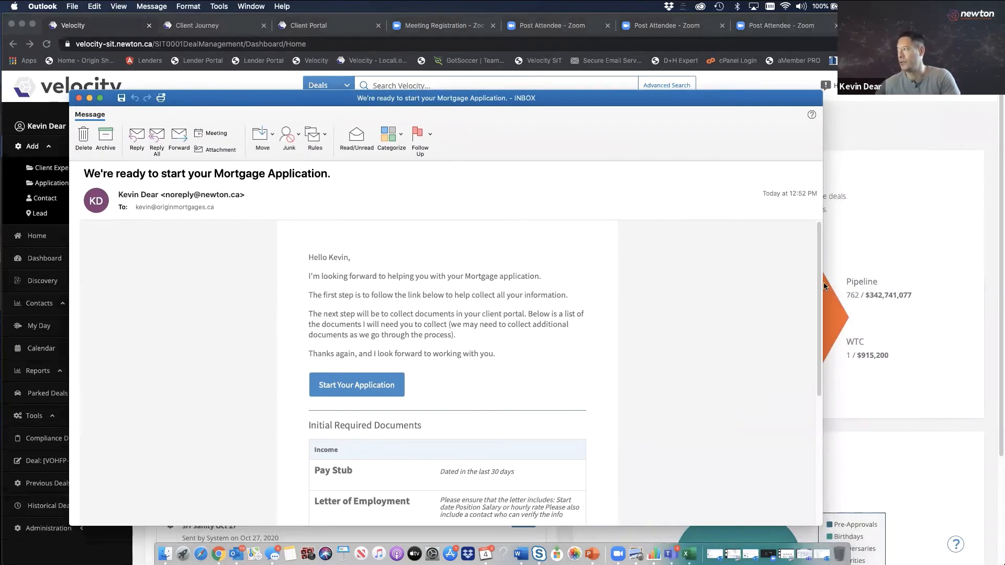
# Bring the Outlook message into view and follow its Start Your Application link
pyautogui.moveTo(818, 283); pyautogui.dragTo(800, 304)
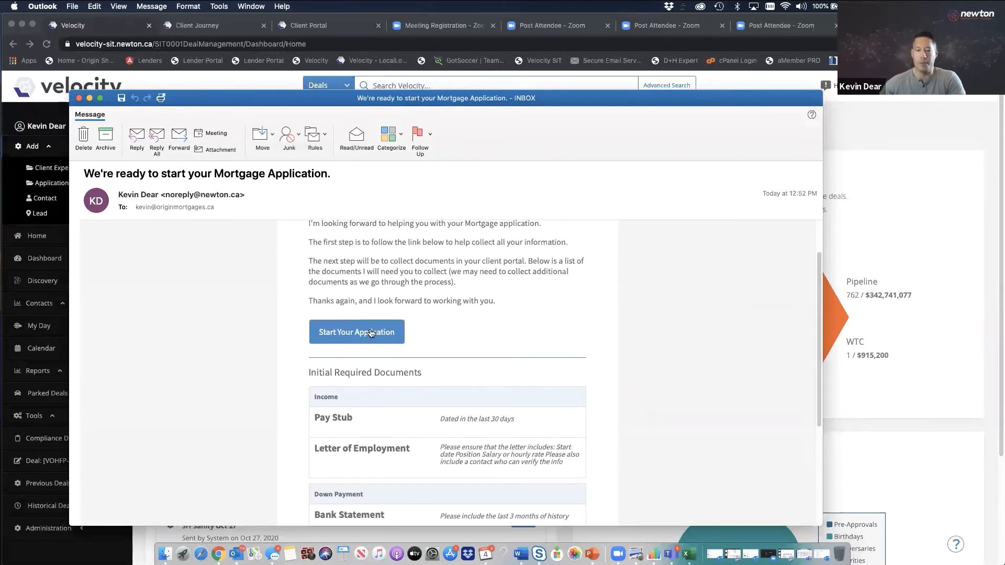
pyautogui.click(381, 333)
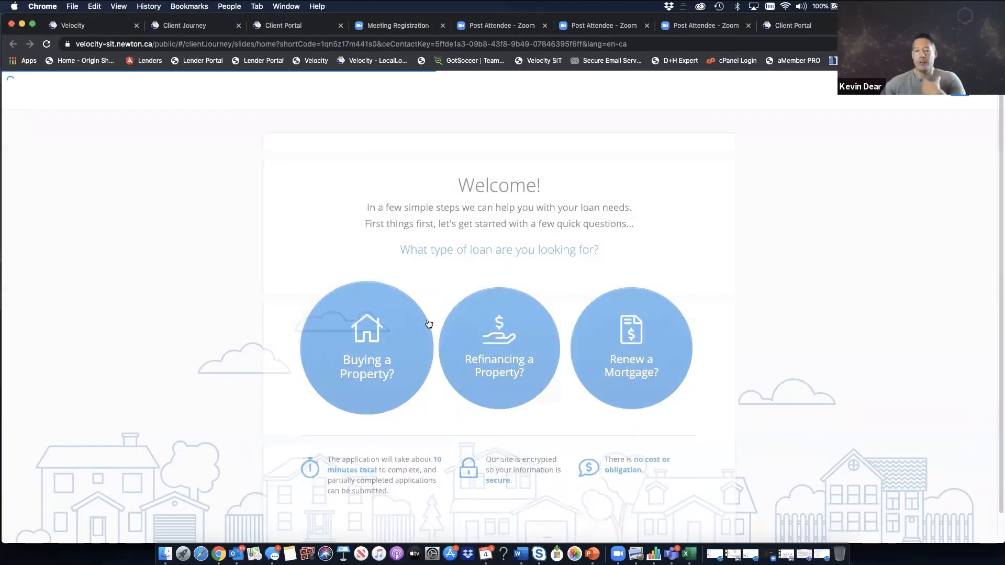
# Choose Buying a Property as the loan type, then move Chrome down to reveal Outlook
pyautogui.click(395, 317)
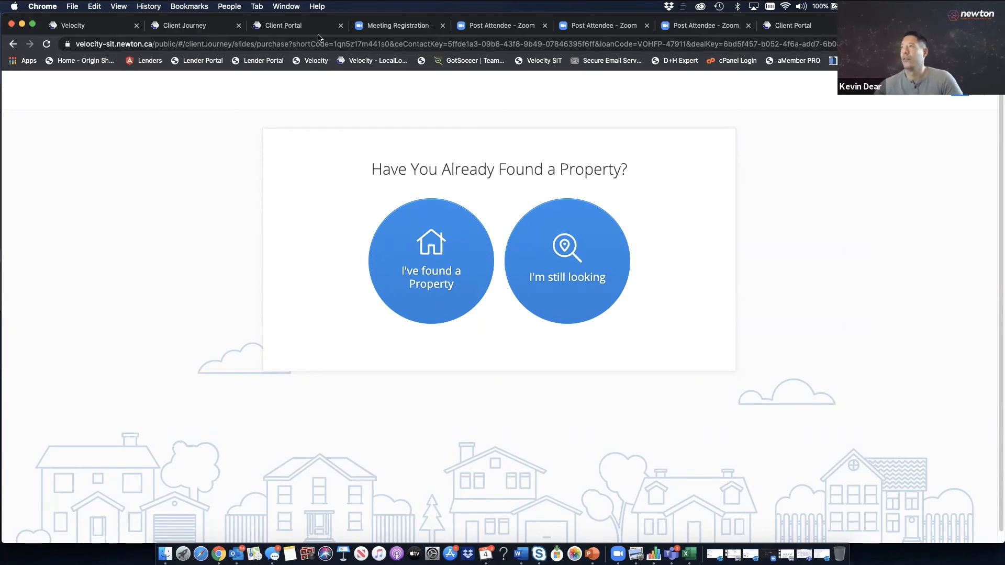
pyautogui.moveTo(353, 15); pyautogui.dragTo(354, 92)
# Close the older compliance message and review the mortgage email's requested documents and Upload Documents link
pyautogui.click(373, 71)
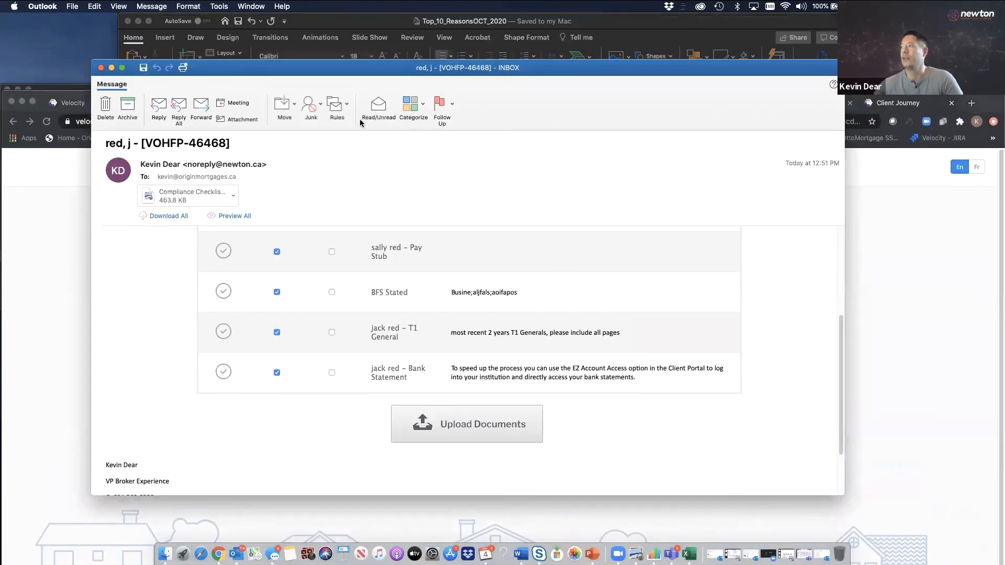
pyautogui.click(101, 68)
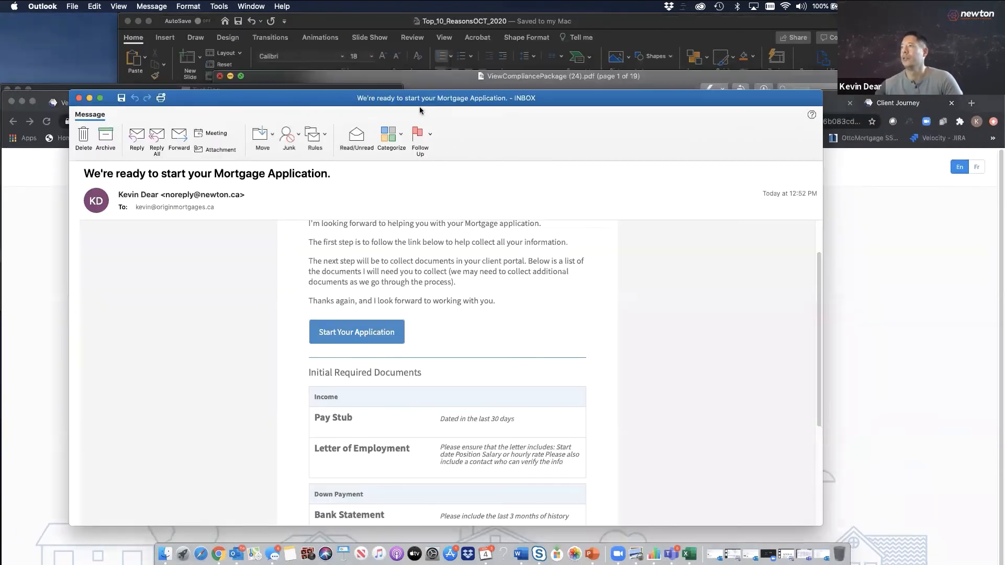
pyautogui.moveTo(467, 143); pyautogui.dragTo(472, 99)
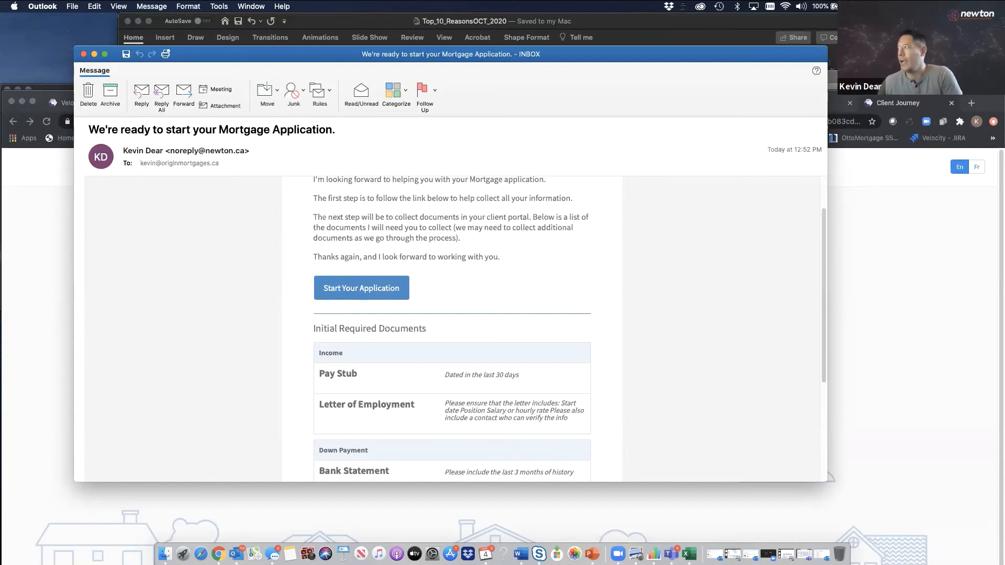
pyautogui.moveTo(821, 219); pyautogui.dragTo(777, 321)
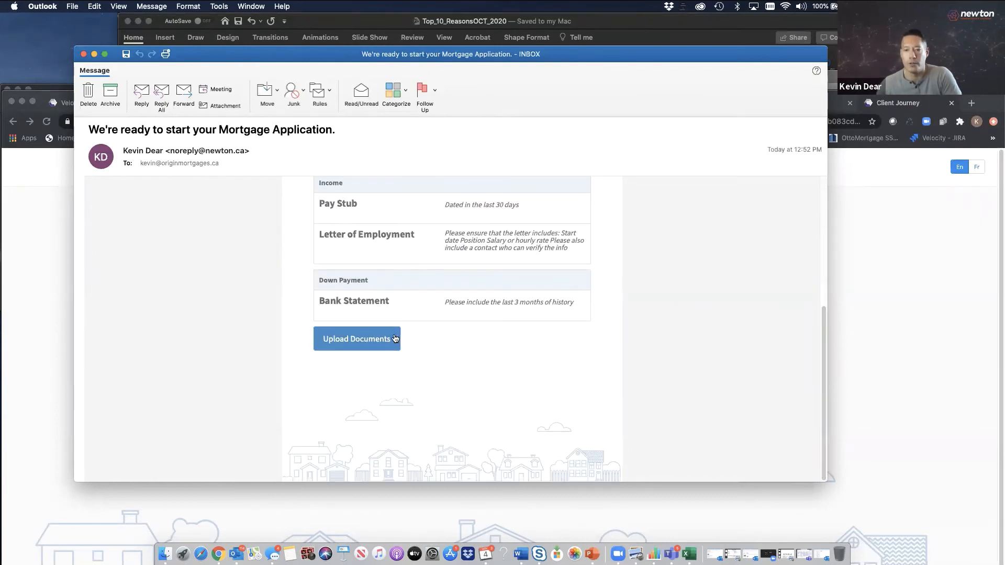
pyautogui.moveTo(395, 337)
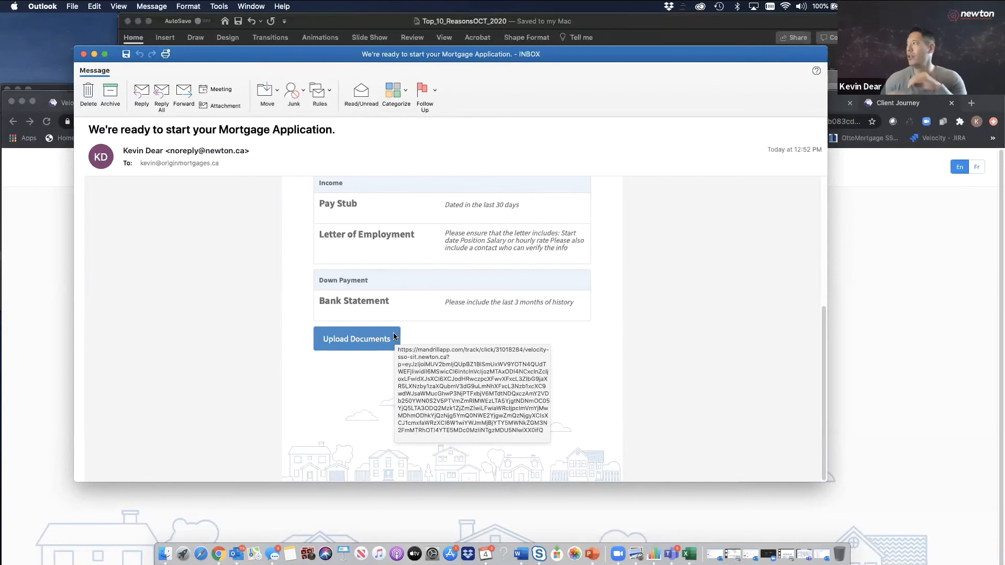
# Return to Velocity in the browser and open the user profile page from the Me menu
pyautogui.click(873, 117)
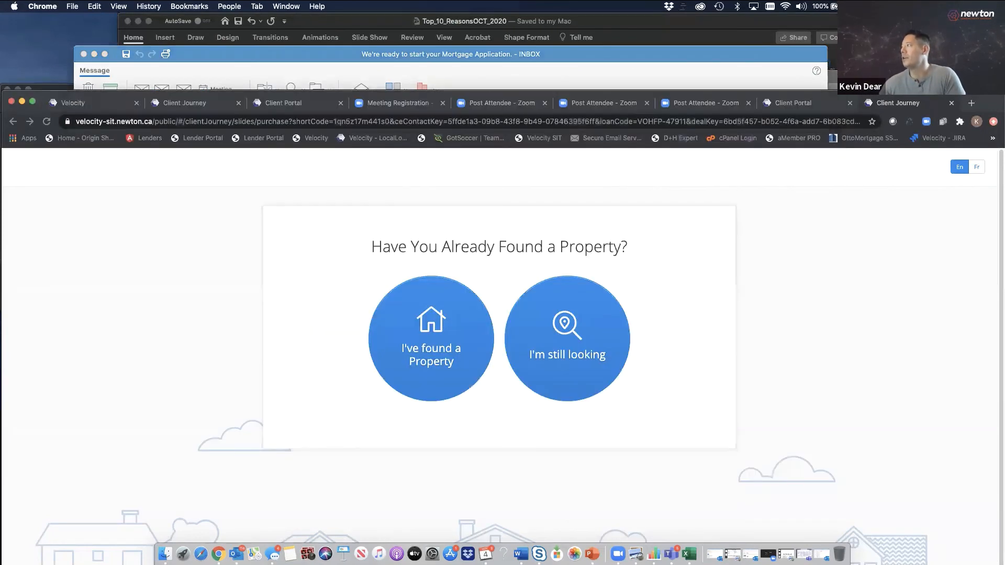
pyautogui.click(111, 107)
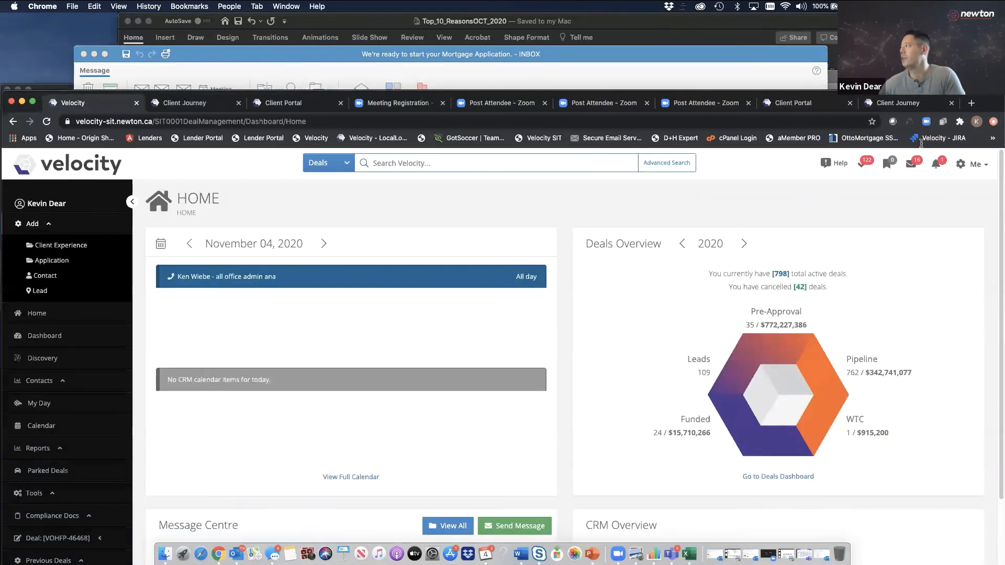
pyautogui.moveTo(654, 96); pyautogui.dragTo(637, 18)
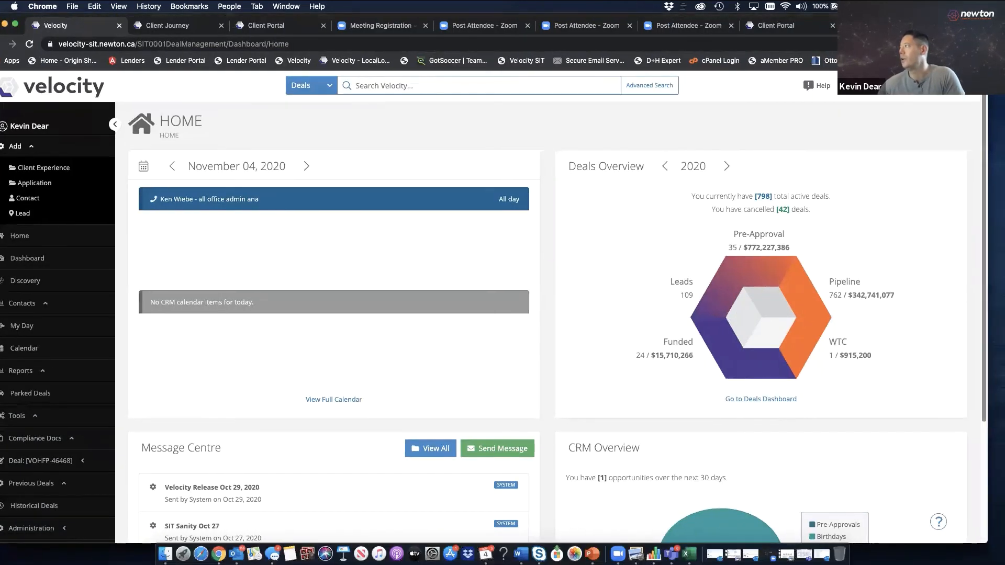
pyautogui.click(957, 87)
pyautogui.click(916, 137)
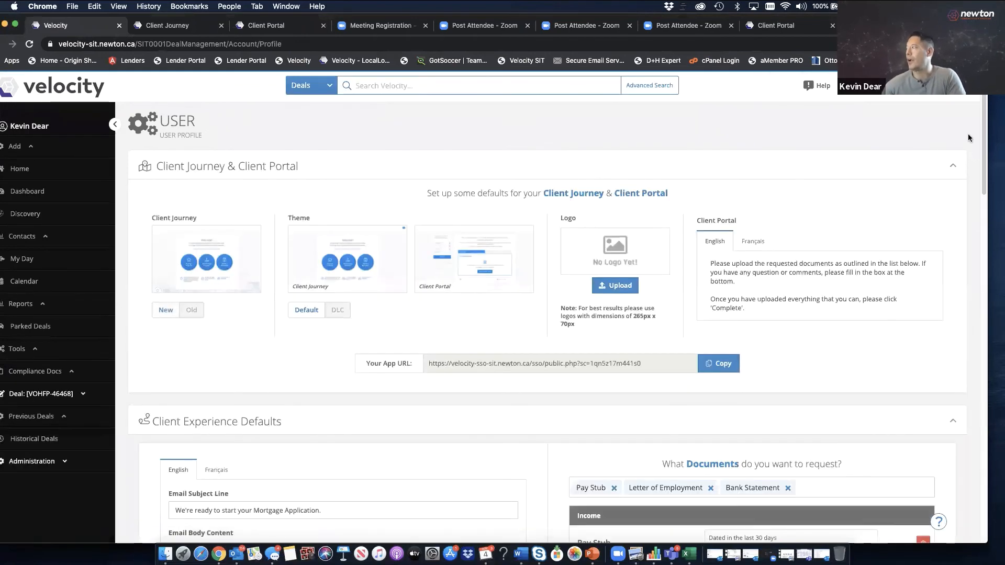
# Review the Client Experience Defaults welcome message and requested documents: Pay Stub, Letter of Employment, Bank Statement
pyautogui.moveTo(982, 139); pyautogui.dragTo(847, 227)
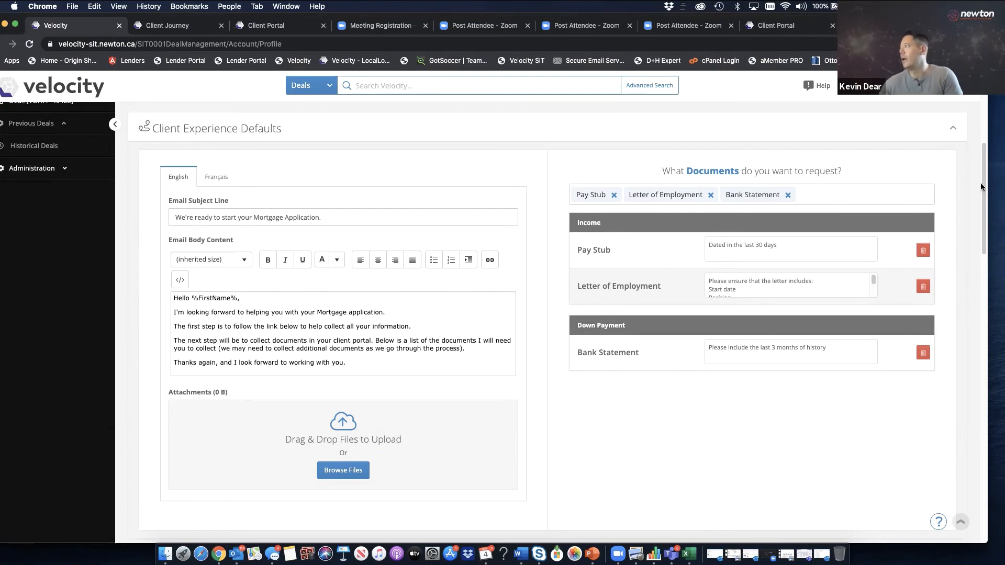
pyautogui.moveTo(982, 184); pyautogui.dragTo(975, 143)
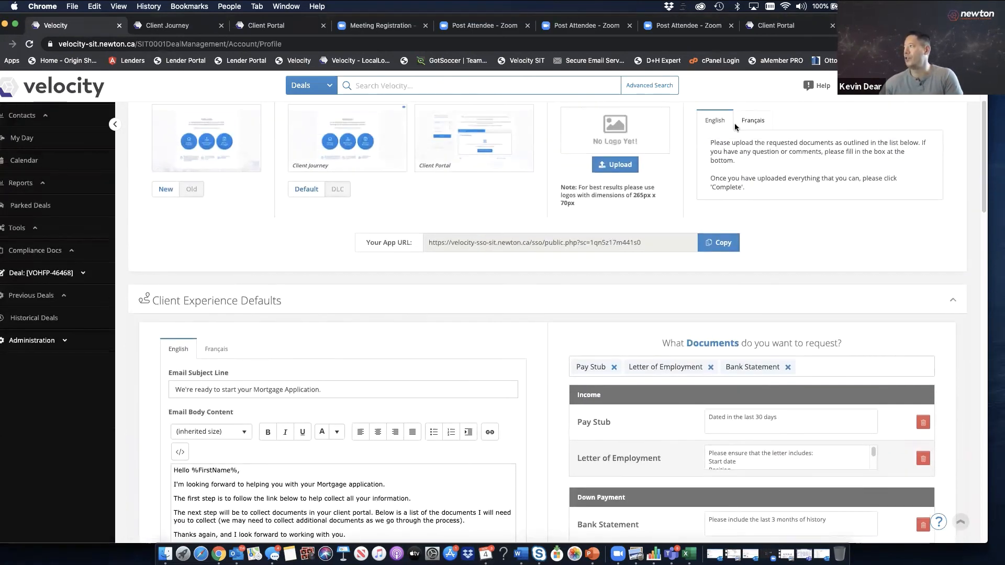
pyautogui.moveTo(710, 142); pyautogui.dragTo(892, 179)
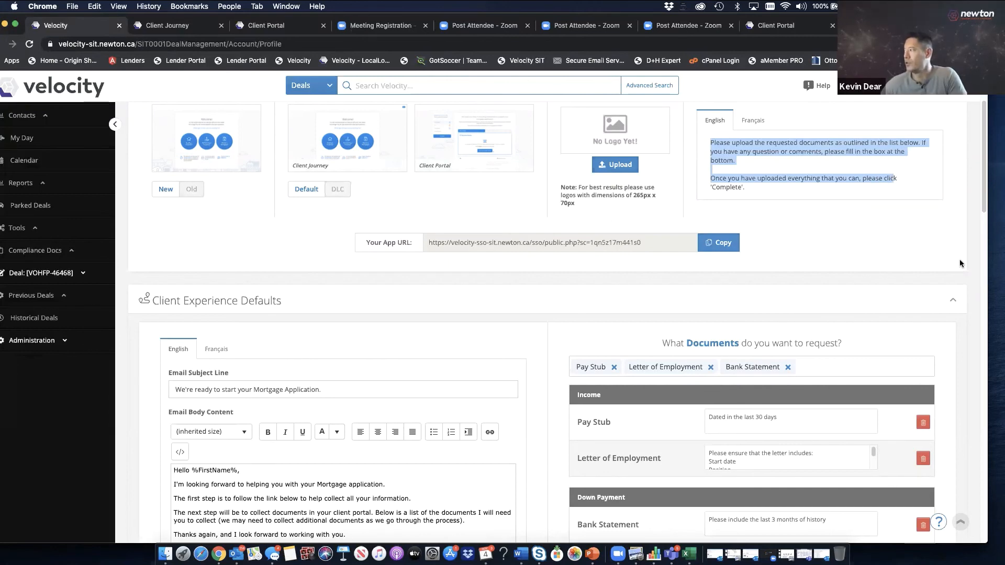
pyautogui.moveTo(982, 198); pyautogui.dragTo(978, 218)
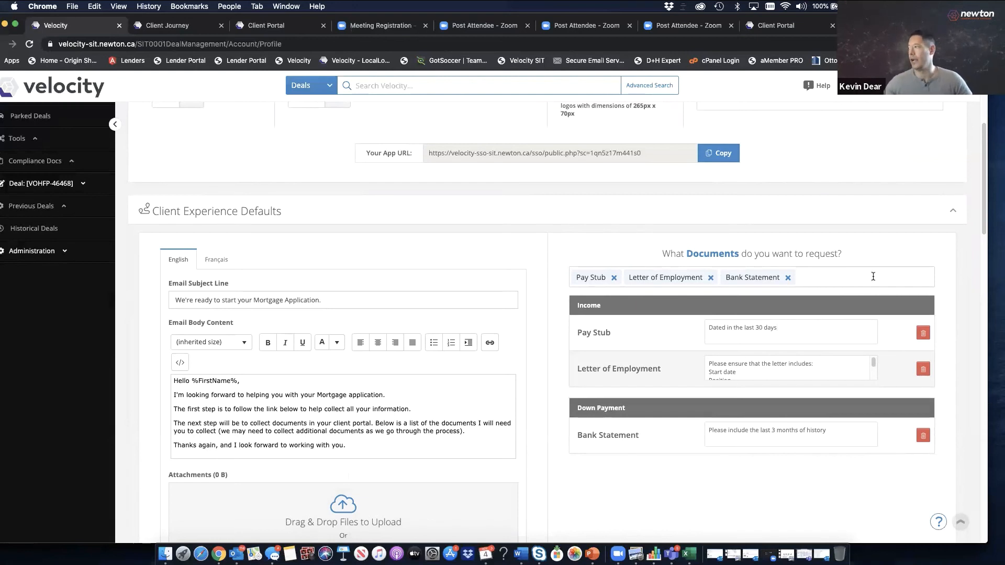
pyautogui.click(826, 276)
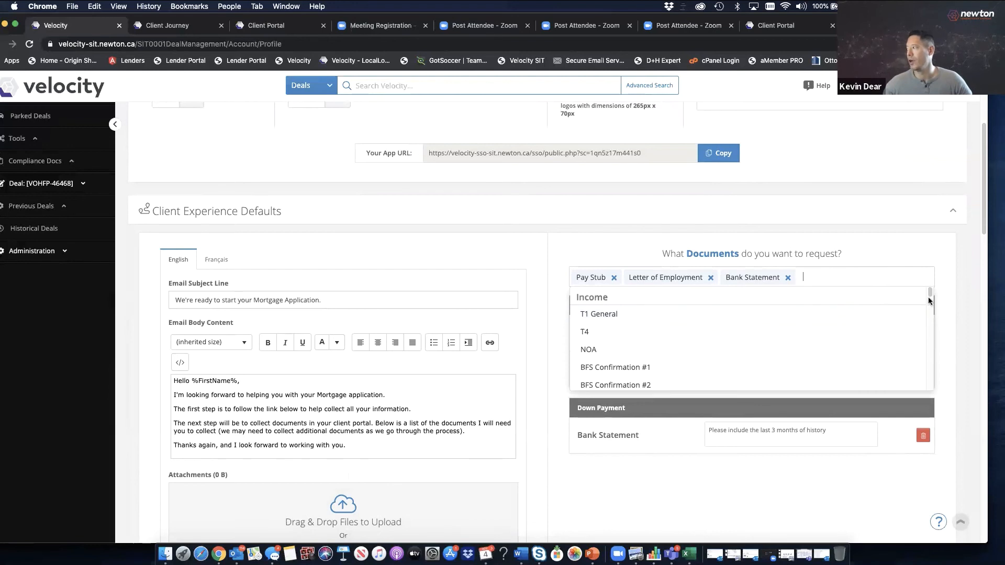
pyautogui.click(899, 249)
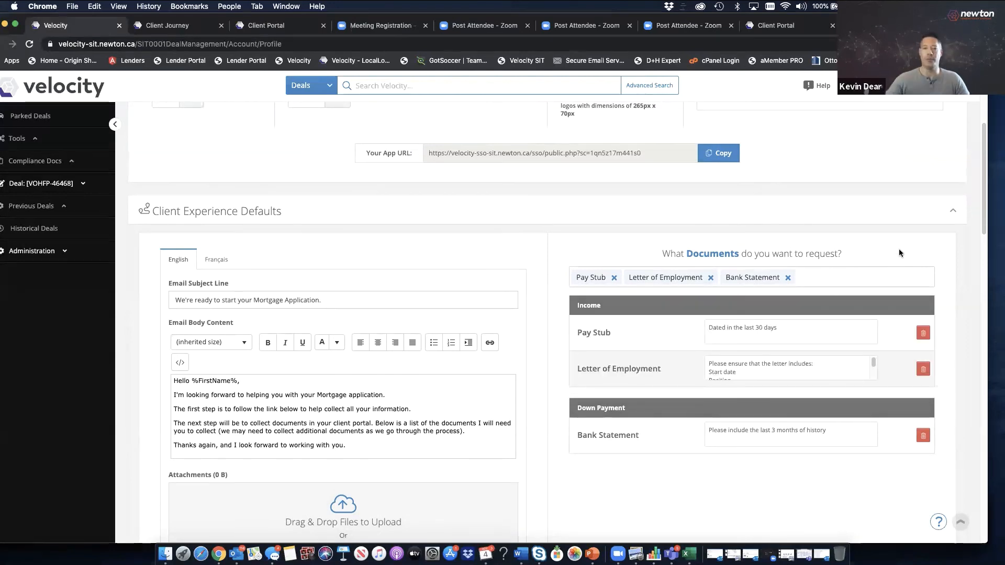
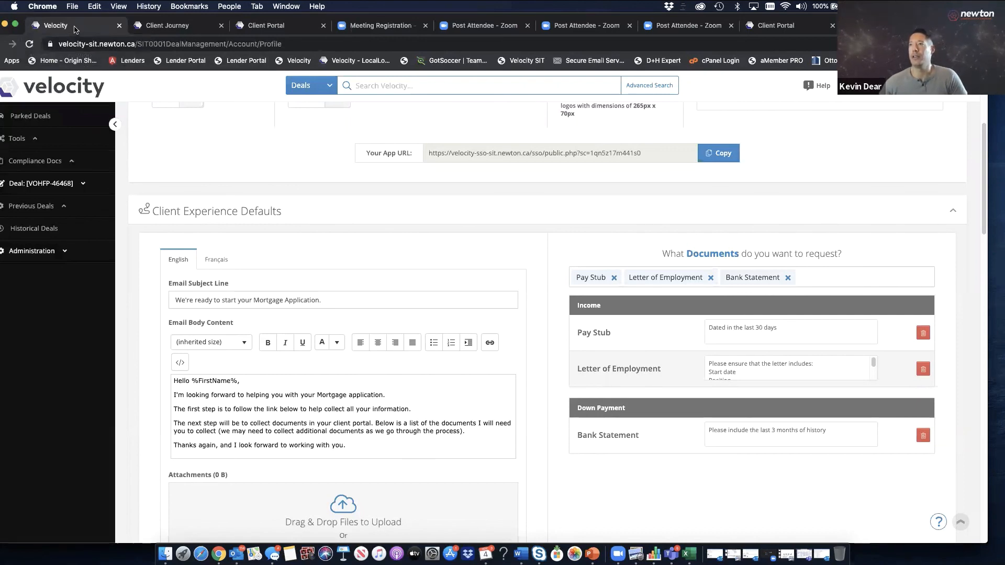
# Return to the top of the profile page and expand the sidebar's Add menu
pyautogui.moveTo(984, 148); pyautogui.dragTo(983, 94)
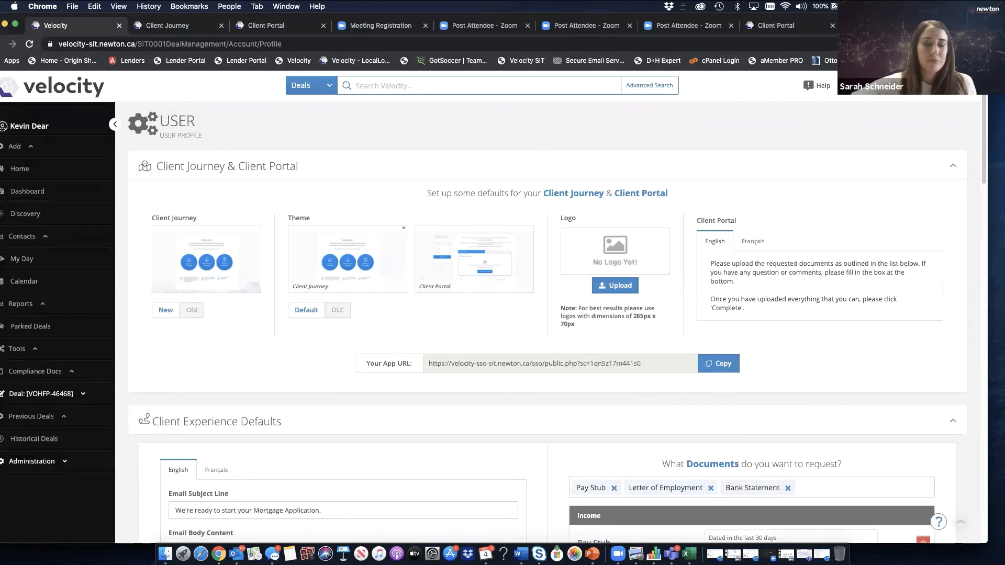
pyautogui.click(21, 148)
pyautogui.click(34, 183)
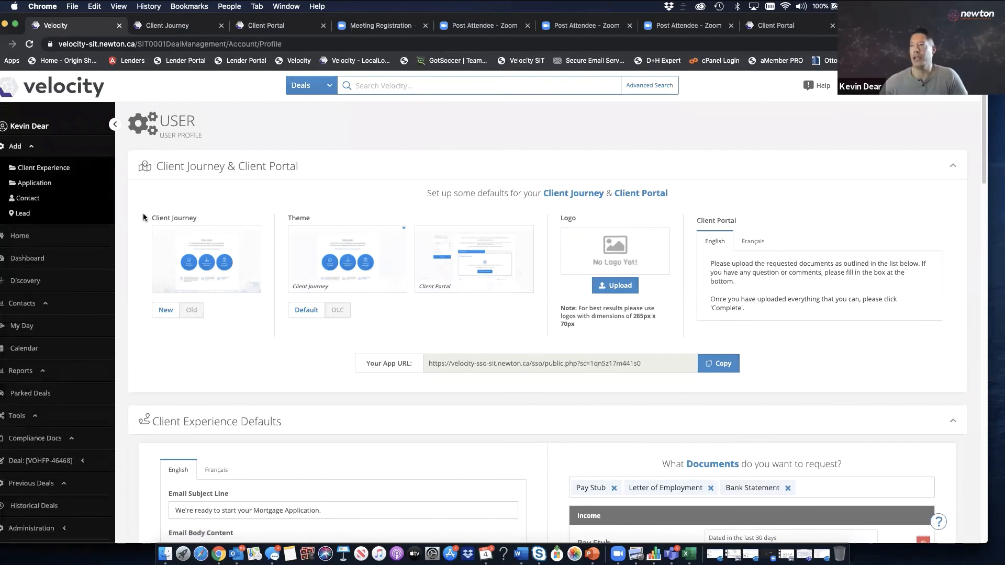
pyautogui.write('Ja')
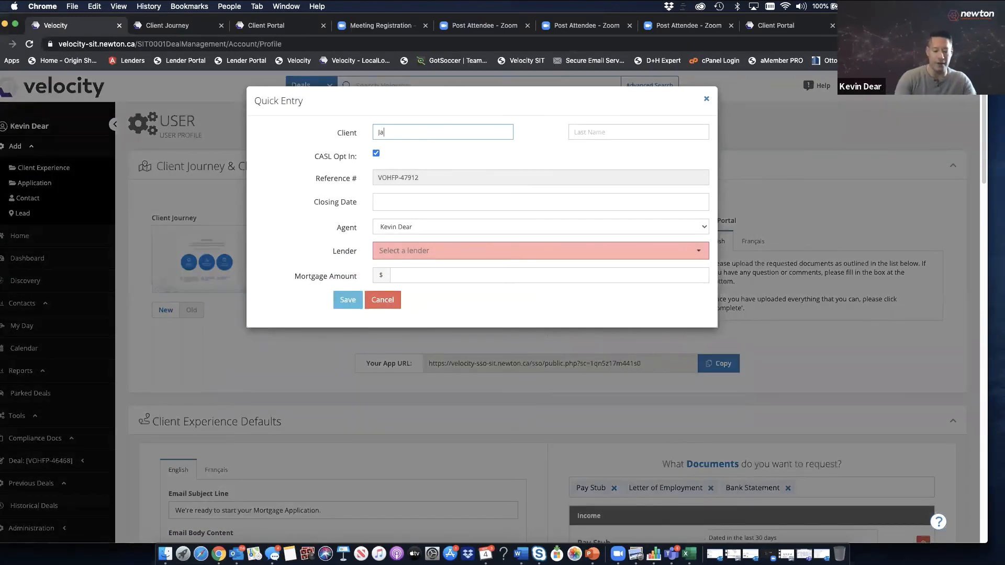
pyautogui.write('Red')
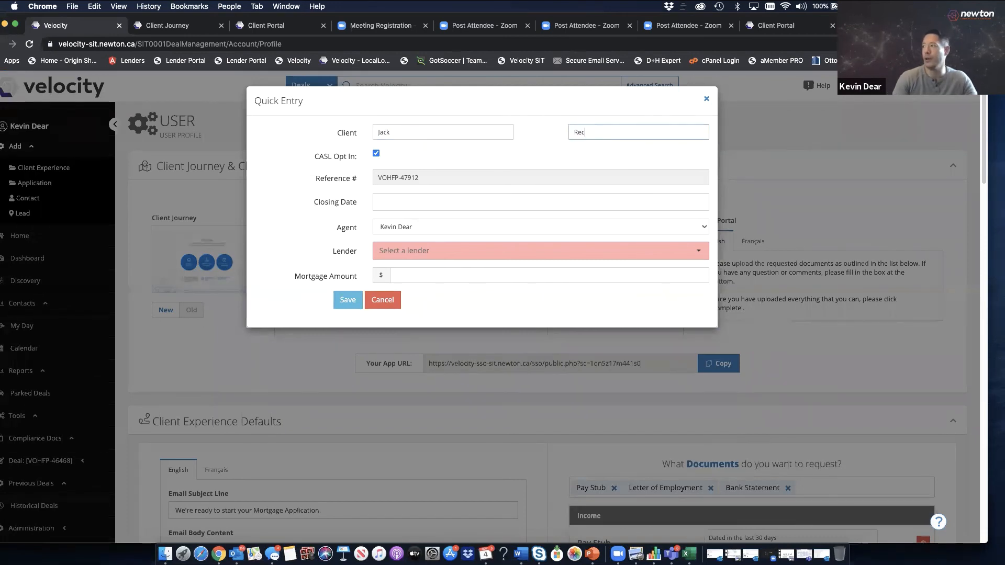
pyautogui.click(520, 143)
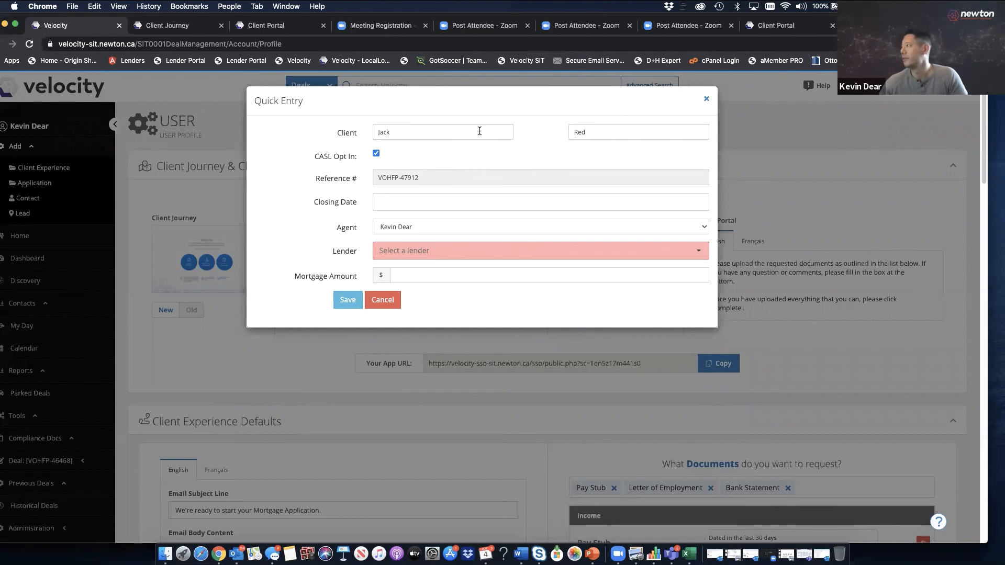
pyautogui.moveTo(473, 131); pyautogui.dragTo(359, 134)
pyautogui.write('Moira')
pyautogui.press('Tab')
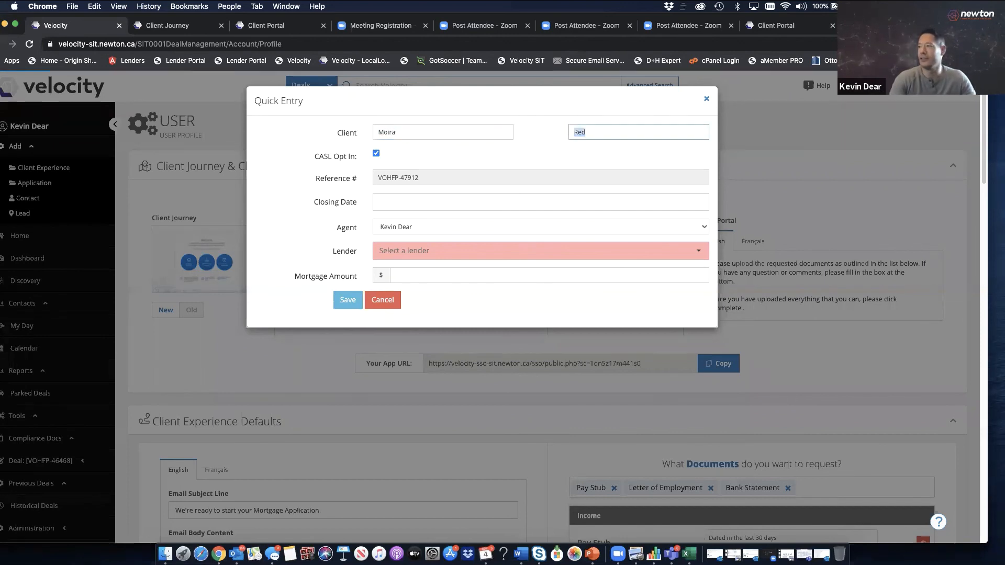
pyautogui.write('R')
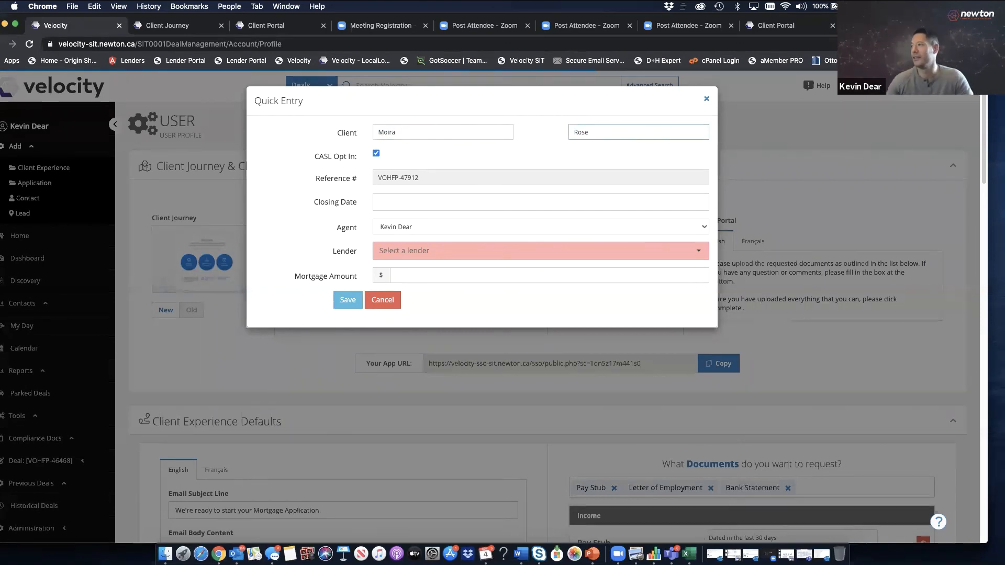
pyautogui.click(513, 146)
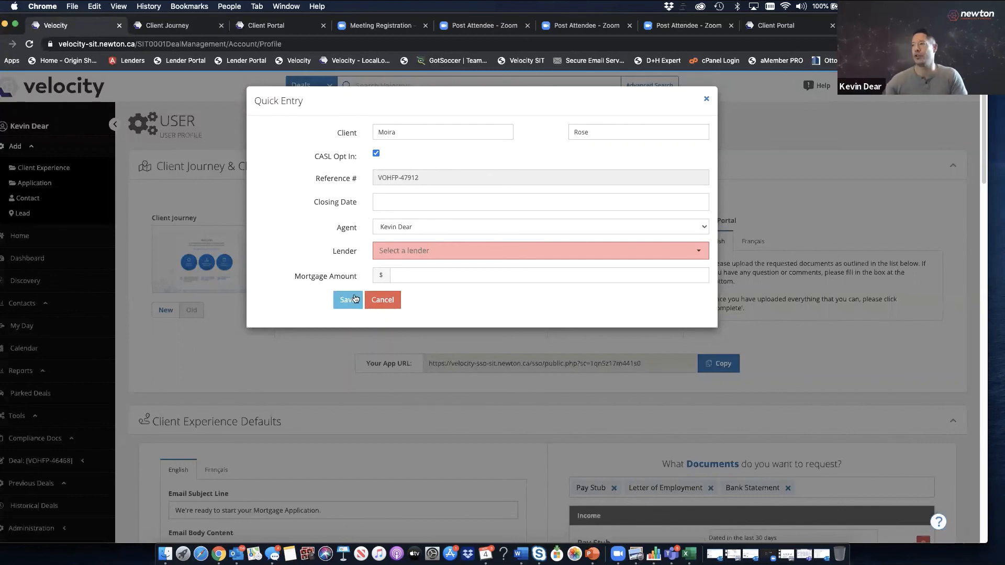
pyautogui.click(383, 300)
# Search Velocity by the client's surname and open the matching deal
pyautogui.click(382, 88)
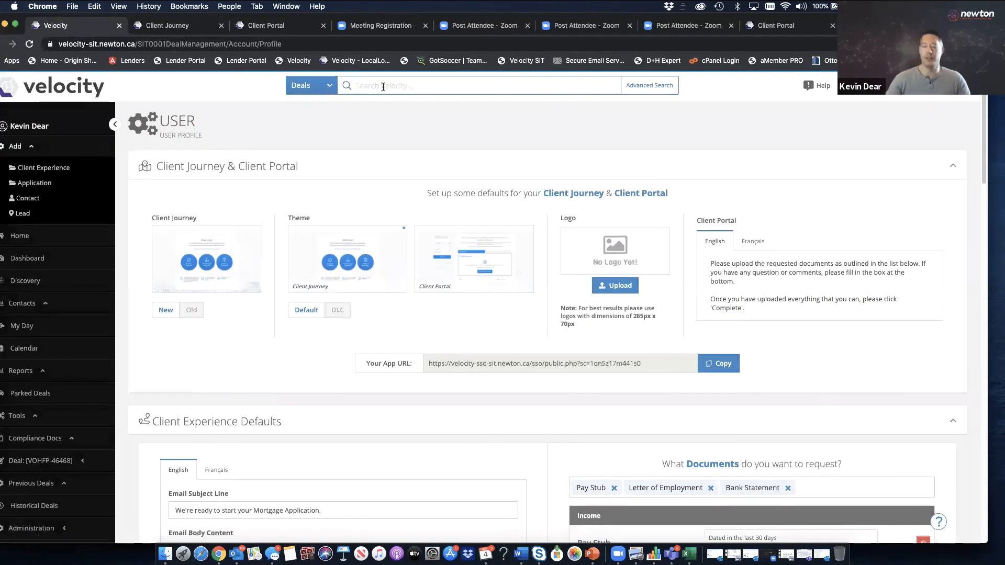
pyautogui.write('Red')
pyautogui.click(393, 142)
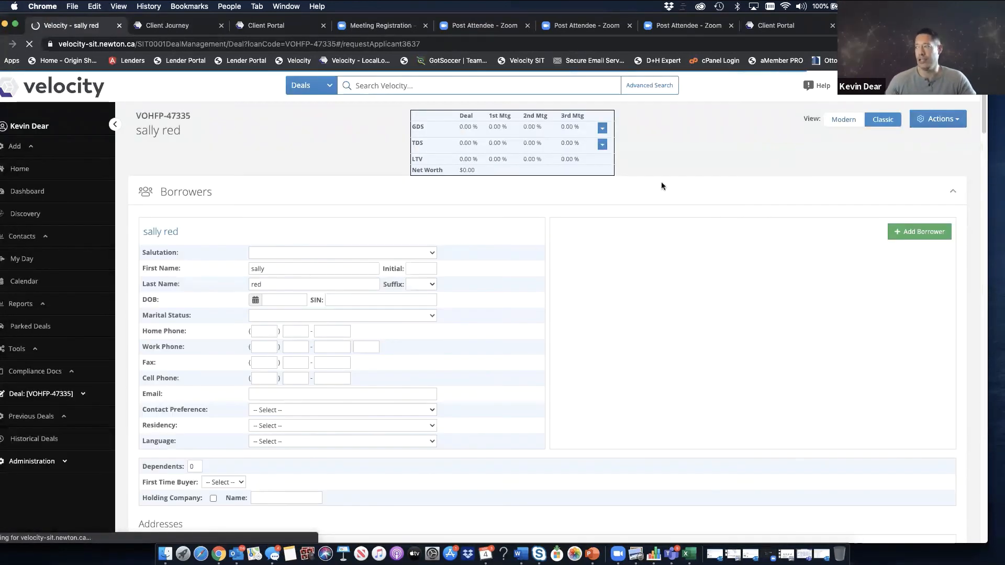
# Switch the deal to Modern view and expand its Conditions & Documents section
pyautogui.click(843, 119)
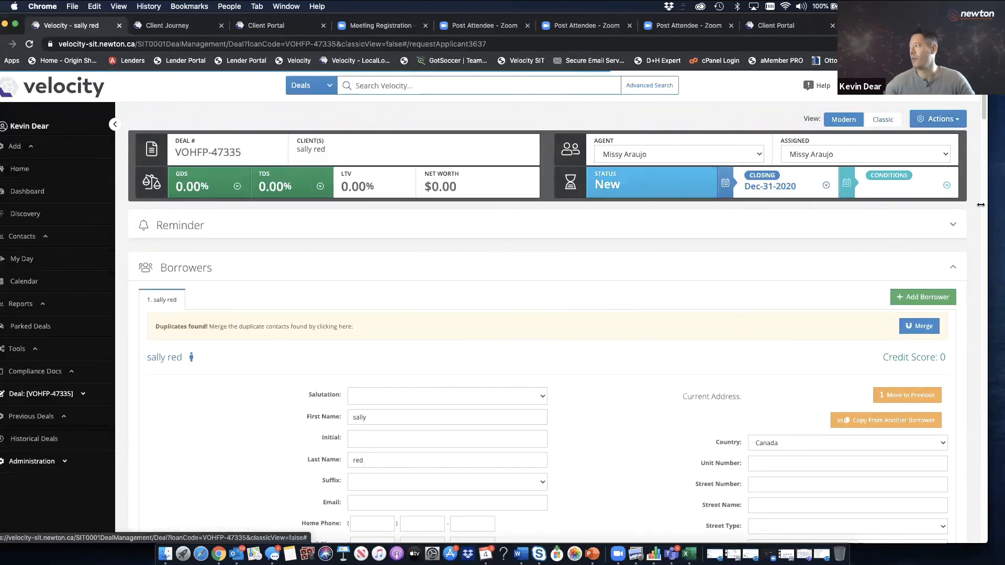
pyautogui.scroll(-10, 950, 200)
pyautogui.scroll(-20, 934, 241)
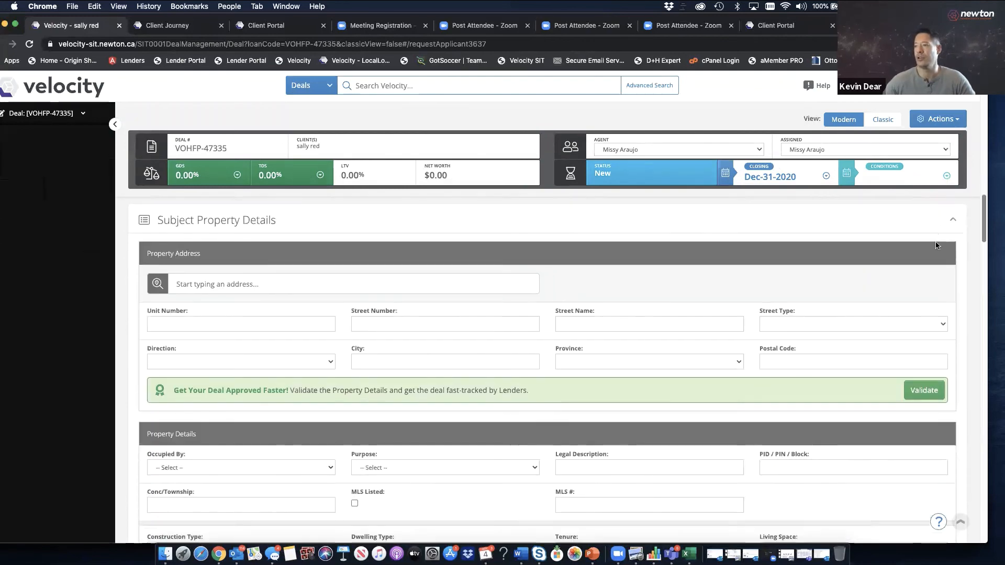
pyautogui.scroll(-20, 896, 403)
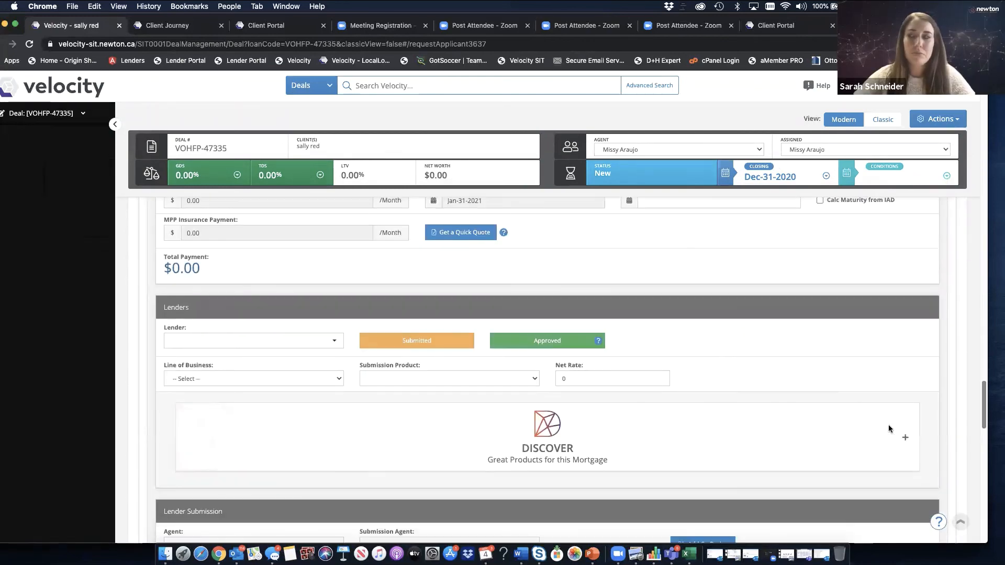
pyautogui.scroll(-6, 872, 496)
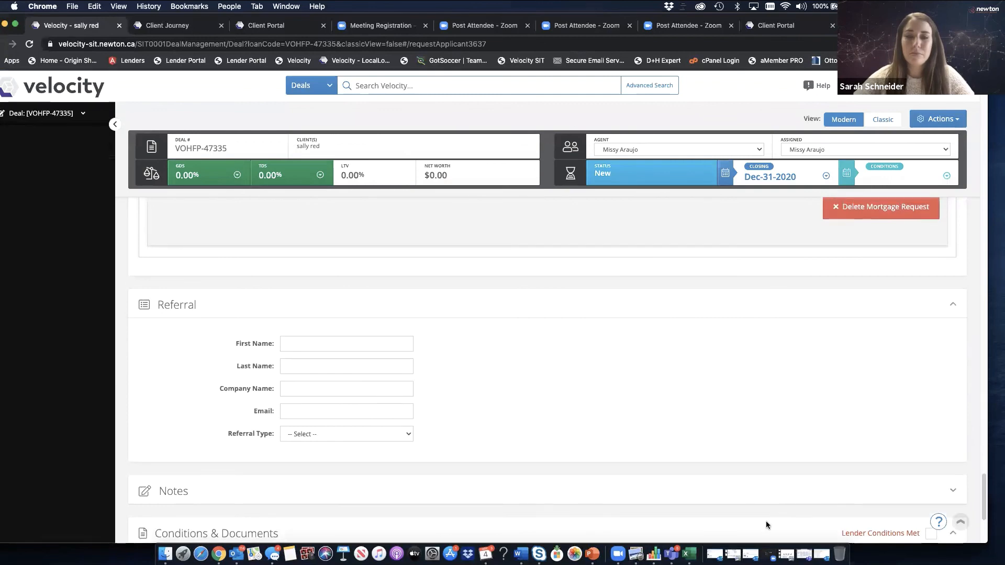
pyautogui.scroll(-2, 976, 528)
pyautogui.scroll(-1, 977, 528)
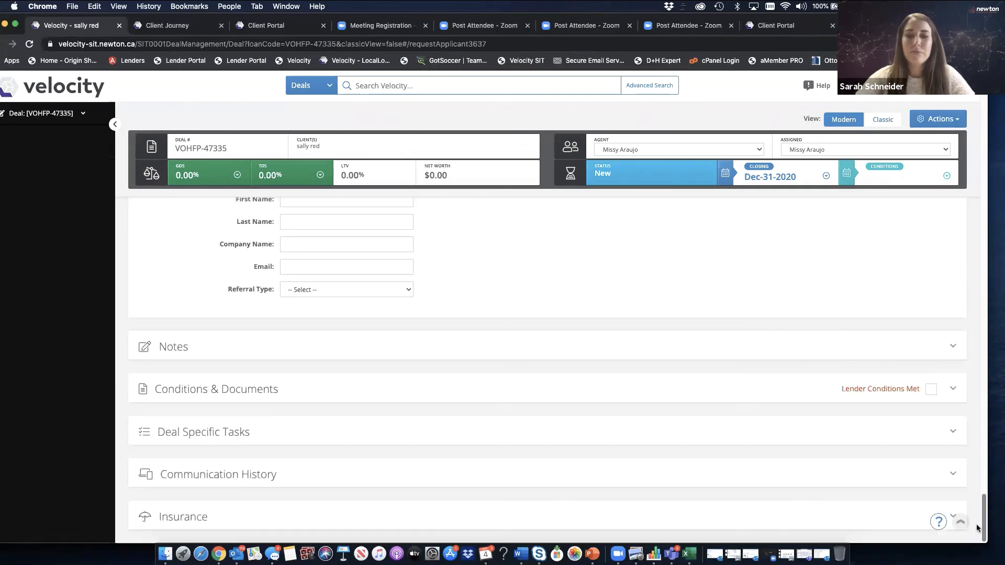
pyautogui.click(683, 385)
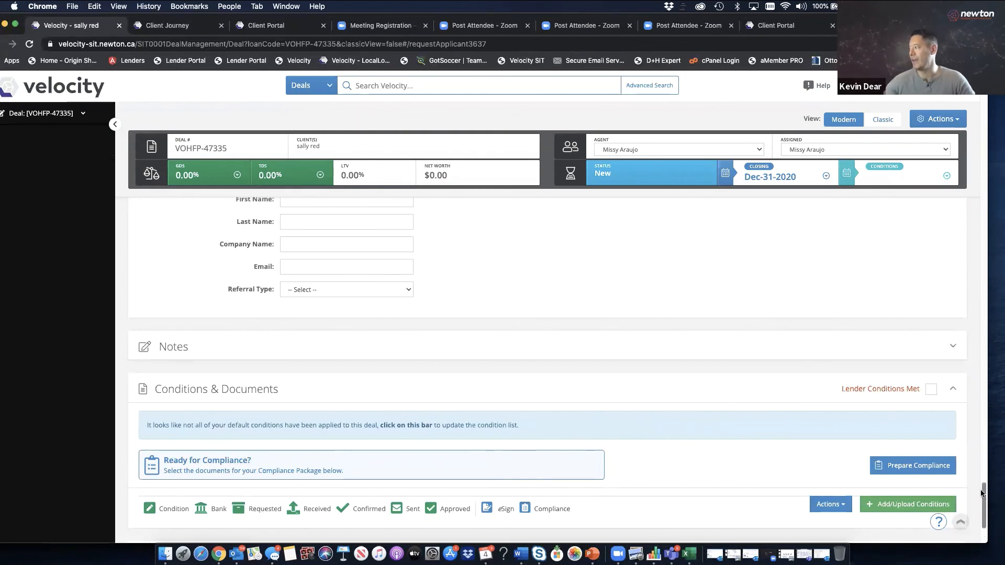
pyautogui.scroll(-3, 982, 493)
# Apply the missing default conditions and add a Pay Stub condition to the deal
pyautogui.click(427, 304)
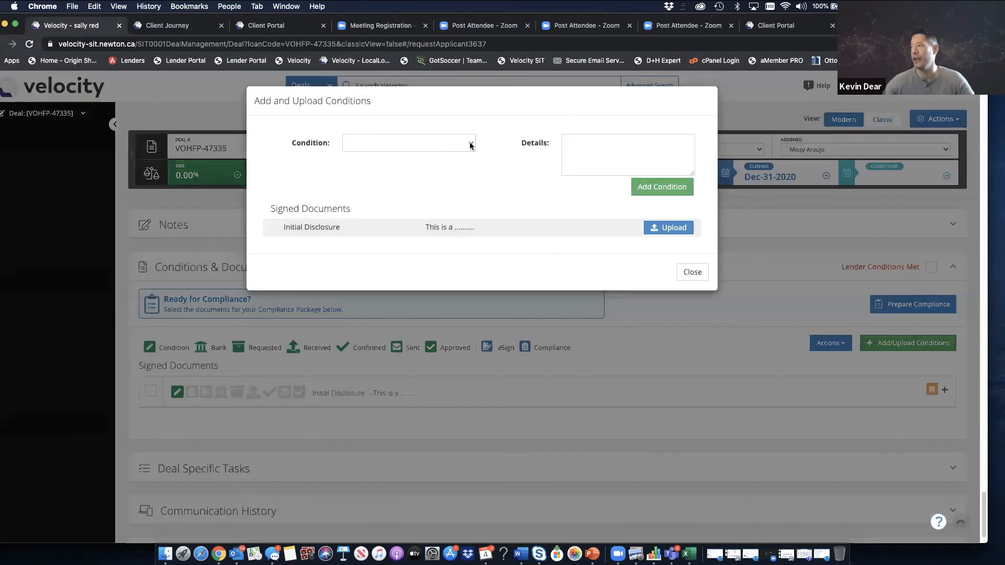
pyautogui.click(469, 145)
pyautogui.click(434, 164)
pyautogui.click(633, 184)
# Add a Letter of Employment condition, then check both the Pay Stub and Letter of Employment rows
pyautogui.click(467, 143)
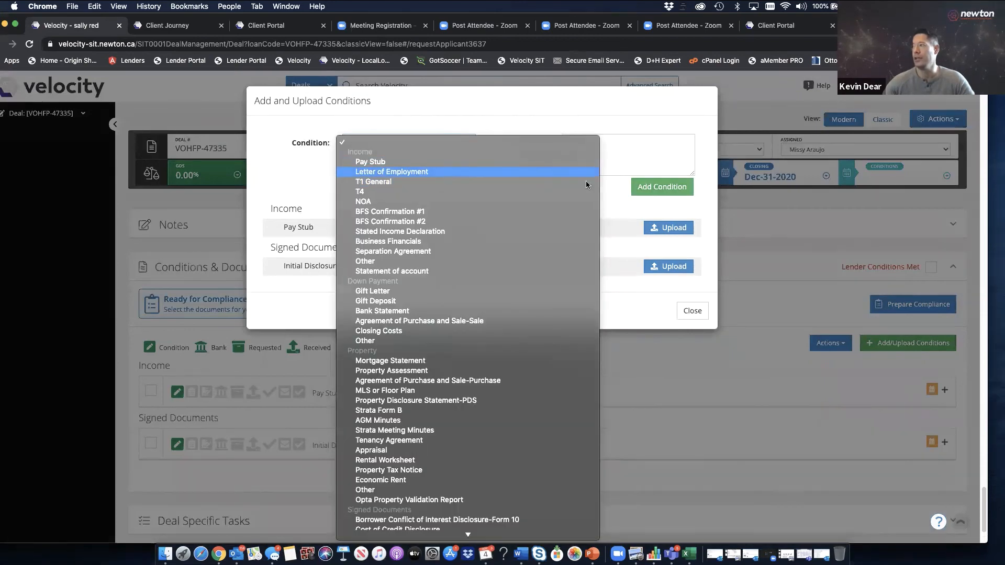
pyautogui.click(448, 172)
pyautogui.click(649, 188)
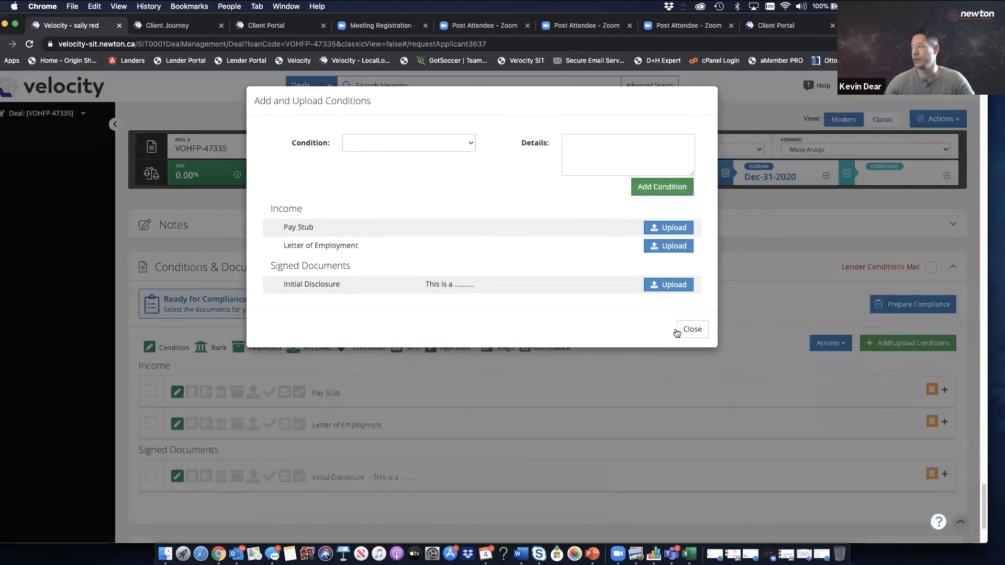
pyautogui.click(689, 329)
pyautogui.click(151, 390)
pyautogui.click(151, 422)
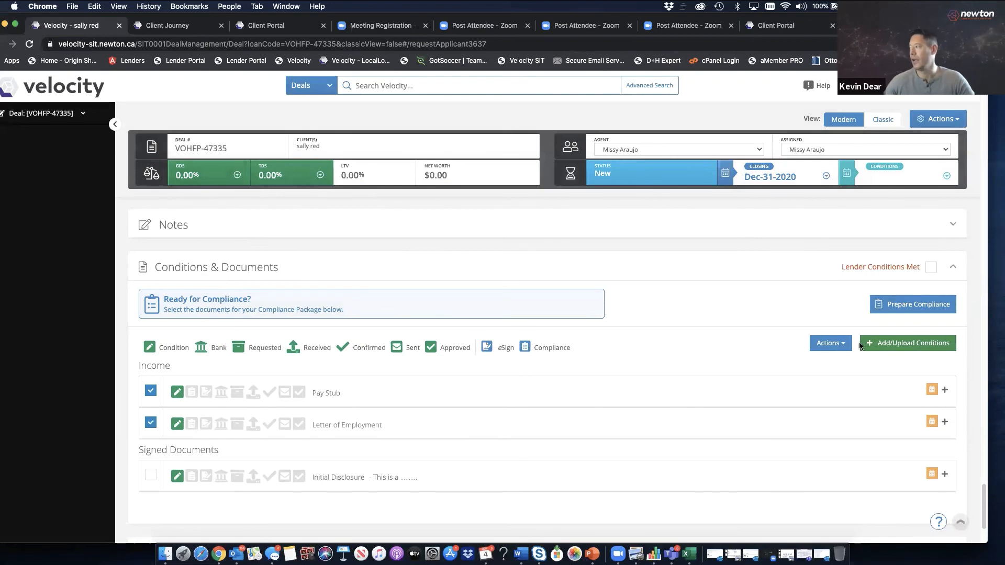
# Choose Email - Request Documents for Conditions from the Conditions & Documents Actions menu
pyautogui.click(829, 342)
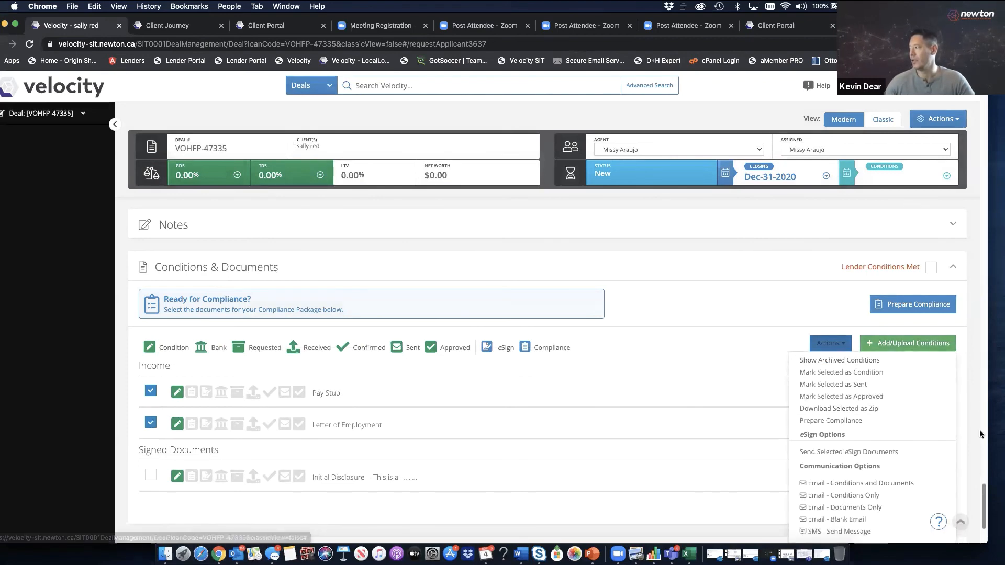
pyautogui.scroll(-2, 986, 491)
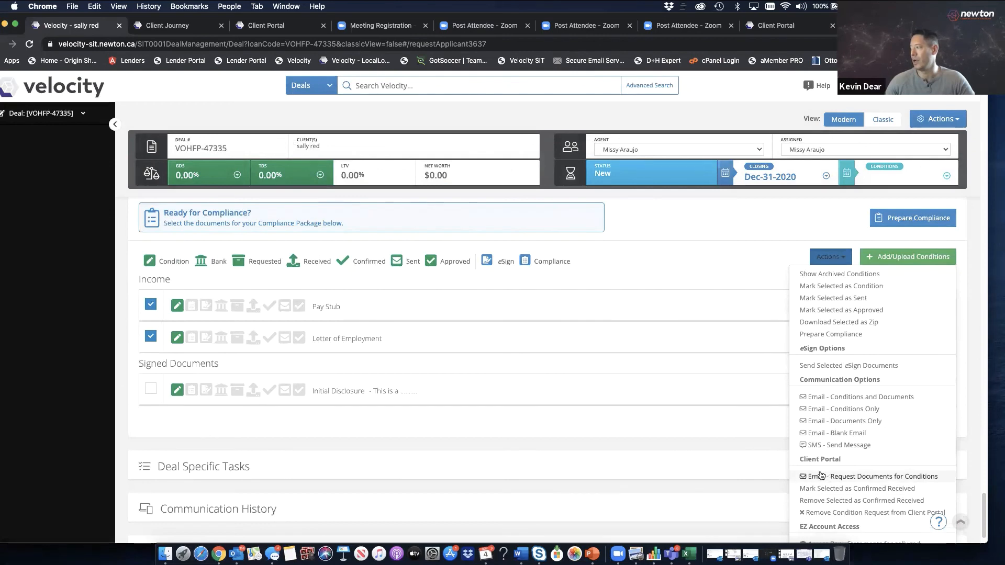
pyautogui.click(846, 477)
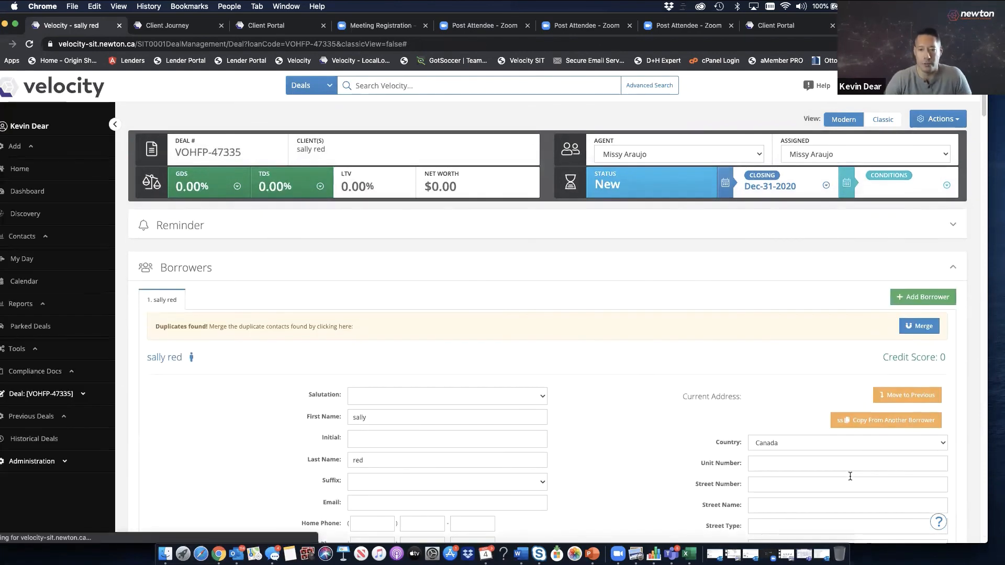